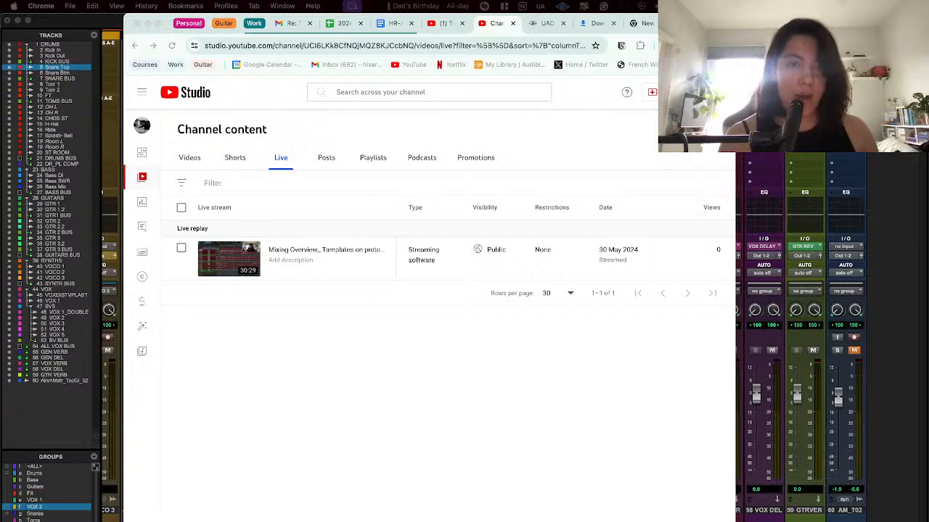
Switch from the browser to the Pro Tools mixer and look over the vocal, synth and guitar channels
left_click(147, 24)
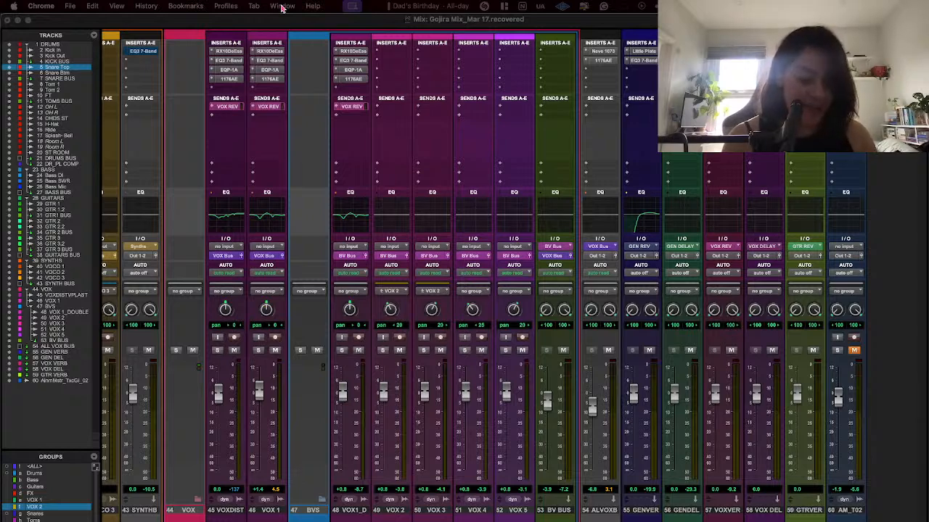
scroll(379, 213, "left", 2)
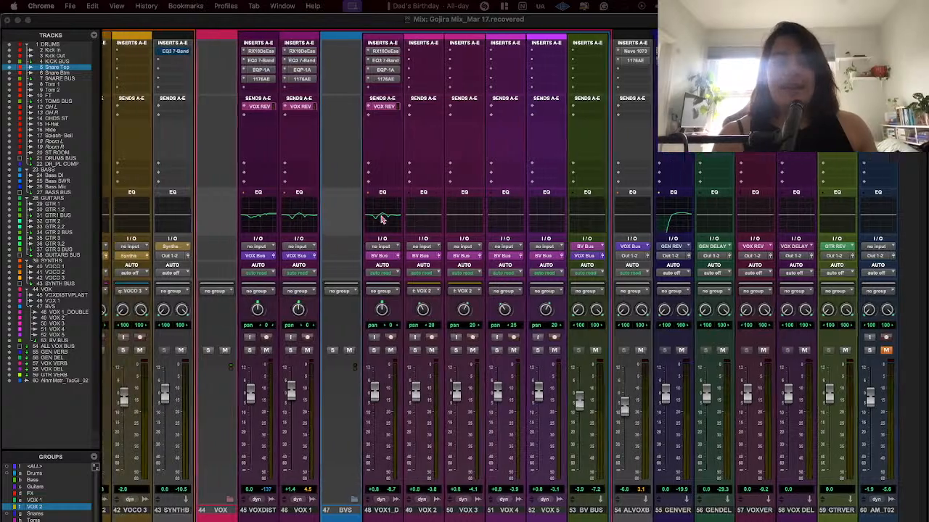
scroll(451, 258, "left", 10)
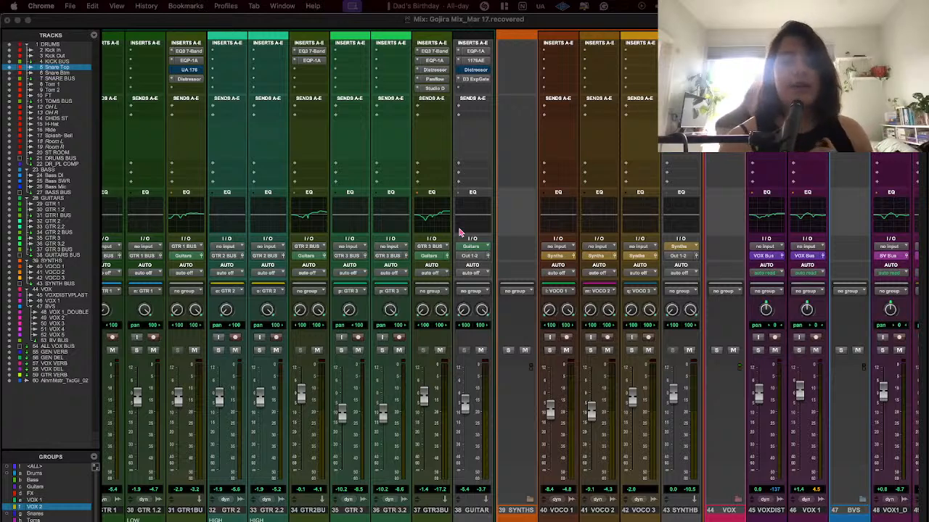
scroll(512, 294, "left", 1)
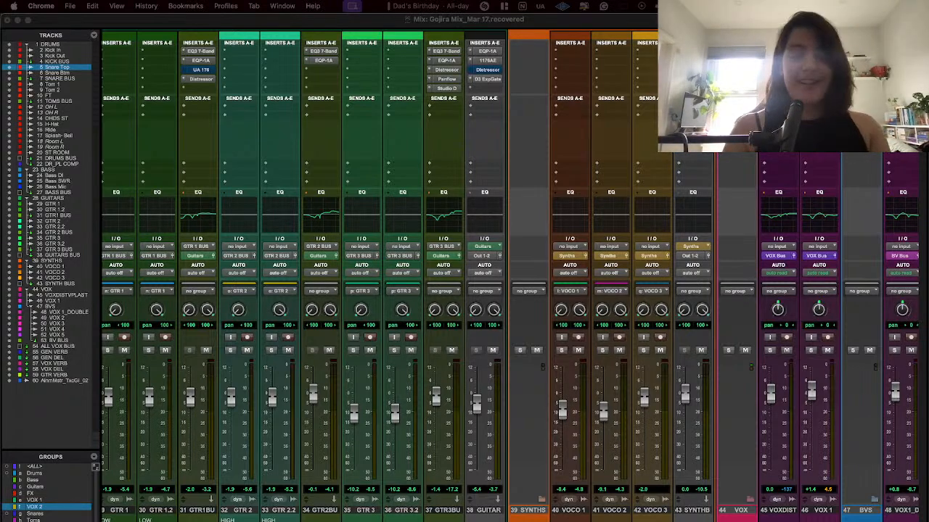
Switch from the Mix window to the Edit window of the session
left_click(548, 24)
key("super+equal")
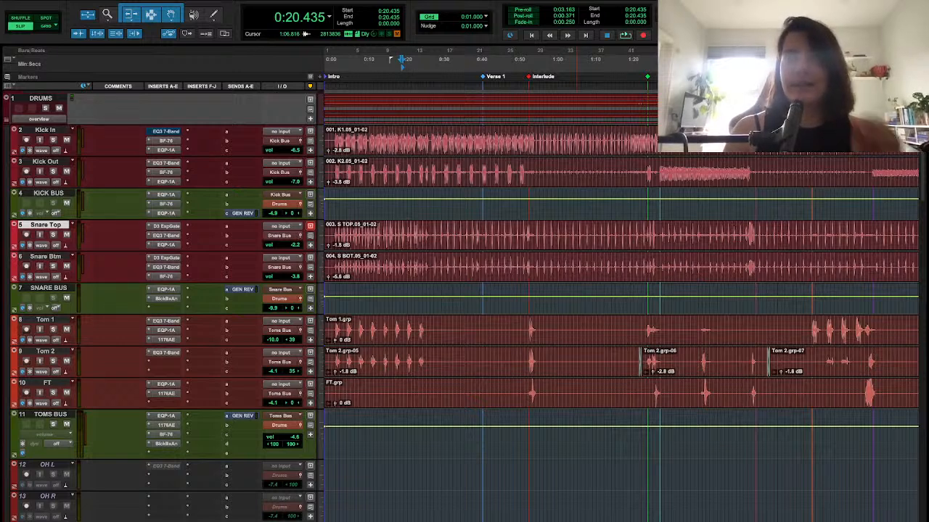
scroll(442, 161, "down", 4)
scroll(398, 362, "up", 1)
scroll(397, 362, "up", 3)
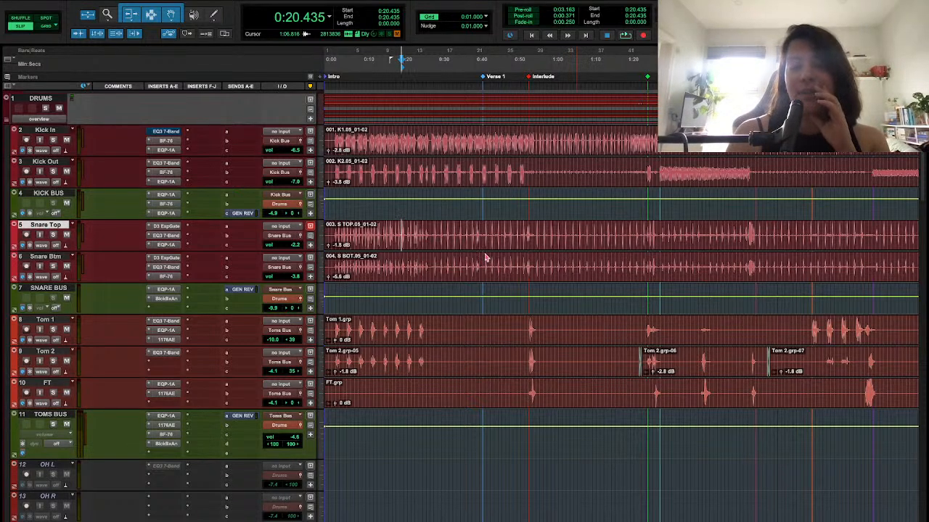
scroll(458, 337, "down", 5)
scroll(458, 338, "up", 5)
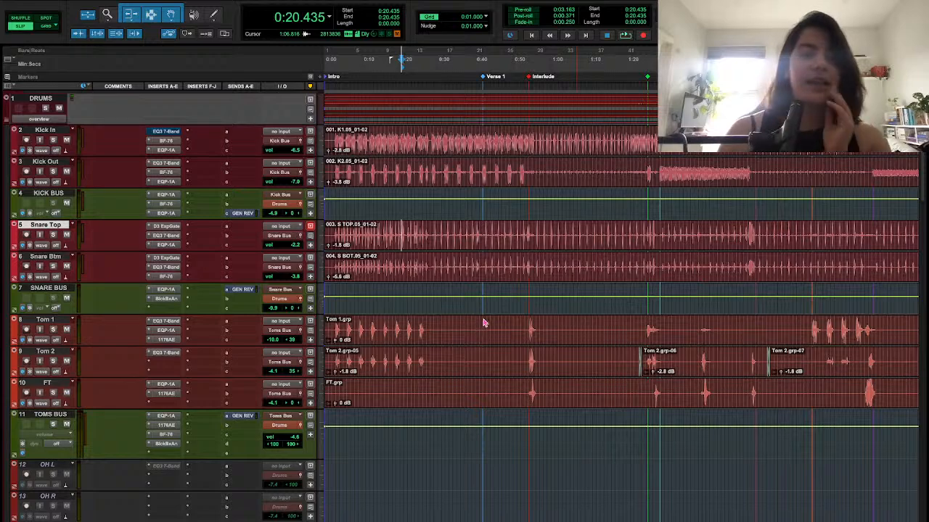
scroll(428, 305, "down", 5)
scroll(429, 304, "up", 5)
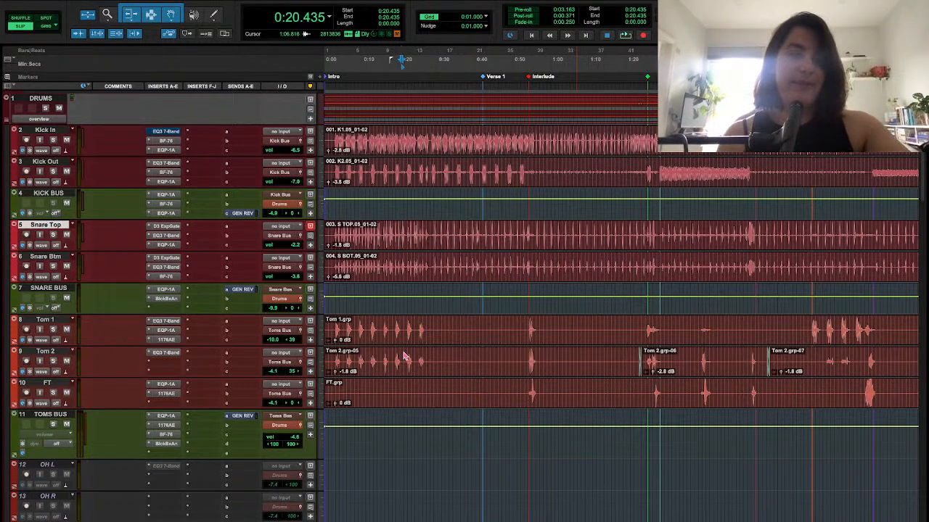
scroll(501, 332, "down", 5)
scroll(501, 332, "up", 5)
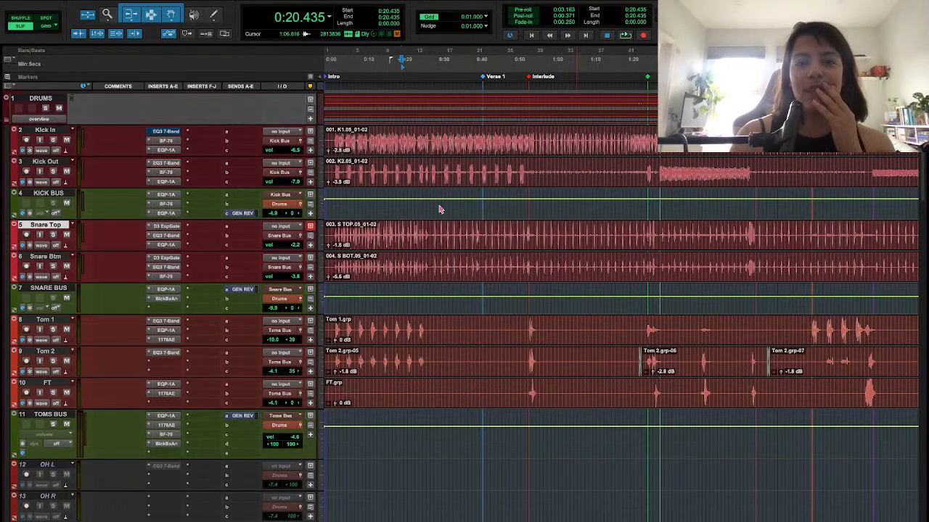
scroll(475, 303, "down", 1)
scroll(475, 303, "up", 1)
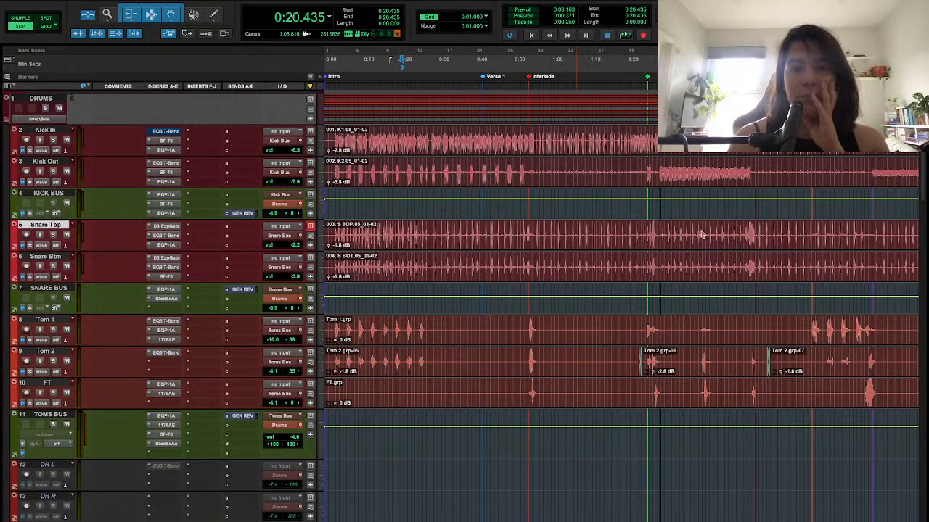
scroll(494, 320, "down", 2)
scroll(494, 321, "up", 2)
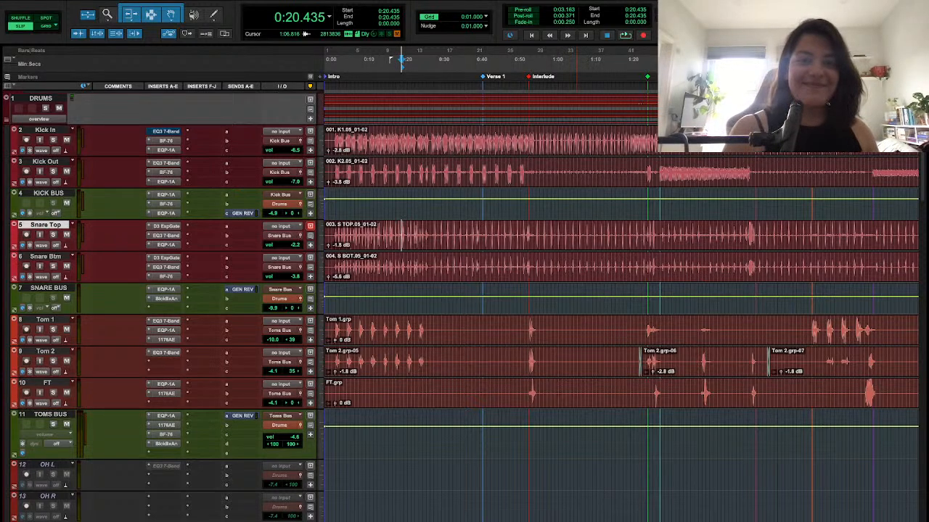
scroll(531, 362, "down", 3)
scroll(530, 362, "up", 3)
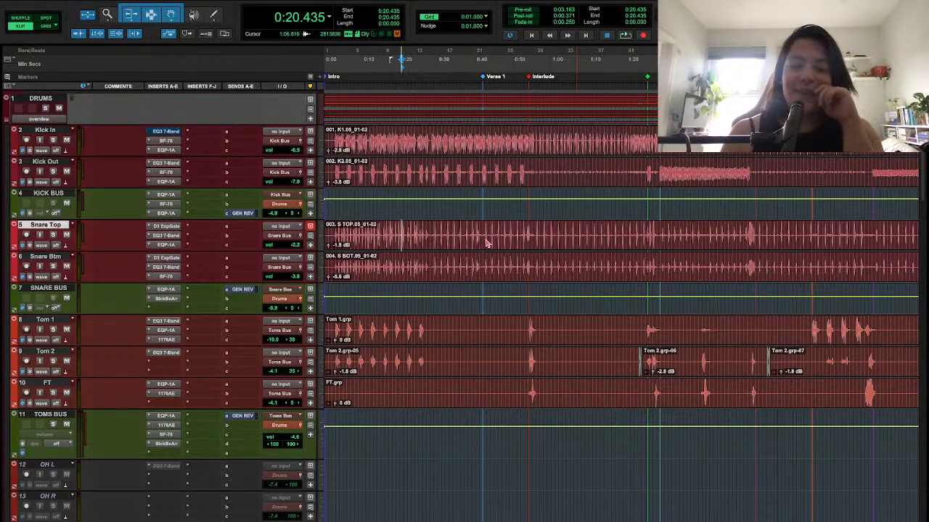
scroll(504, 304, "down", 3)
scroll(505, 301, "up", 3)
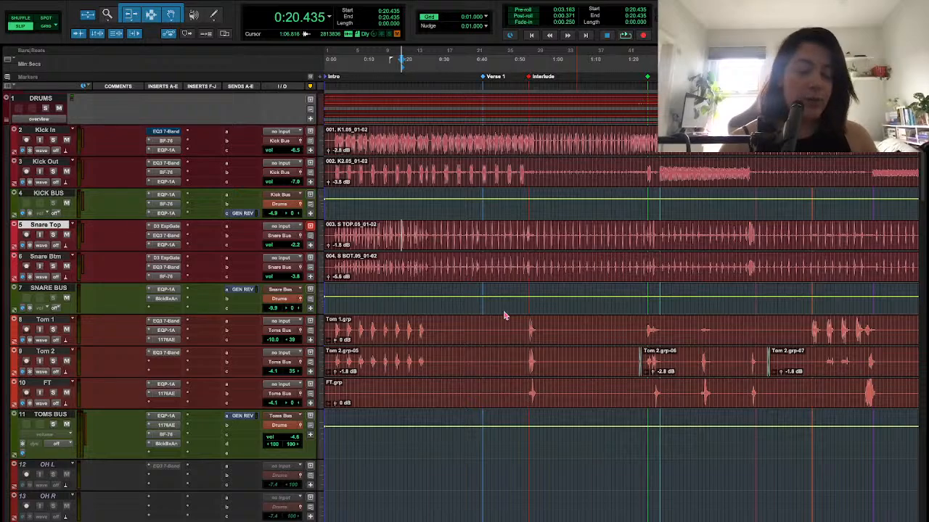
scroll(472, 200, "down", 4)
scroll(473, 200, "up", 4)
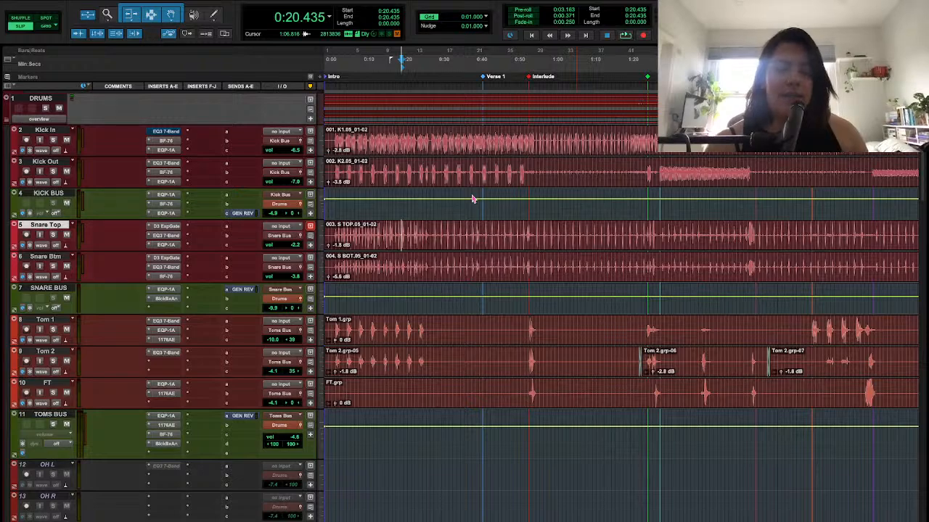
scroll(465, 187, "down", 6)
scroll(465, 187, "up", 6)
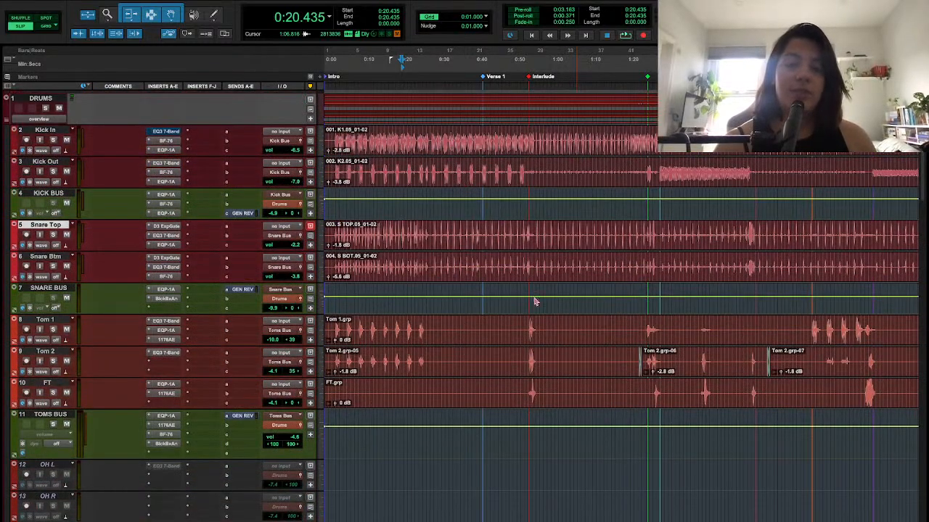
scroll(333, 325, "down", 3)
scroll(334, 325, "up", 3)
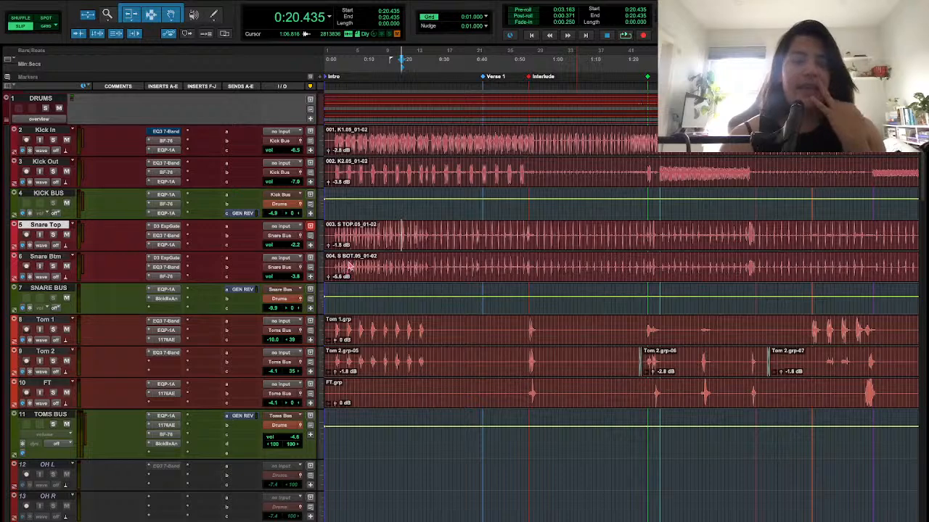
Place the edit cursor on the Kick In track at 0:42.394, at the start of Verse 1
left_click_drag(331, 232, 329, 132)
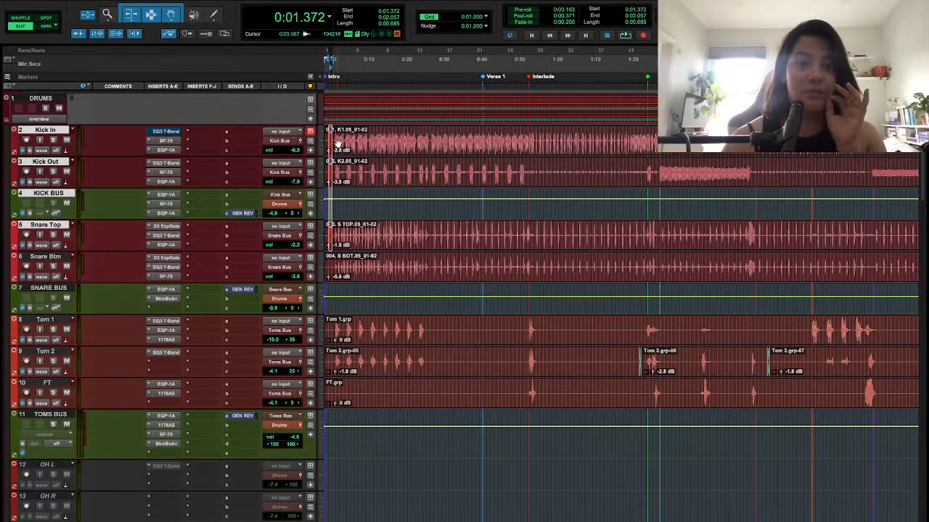
left_click(340, 141)
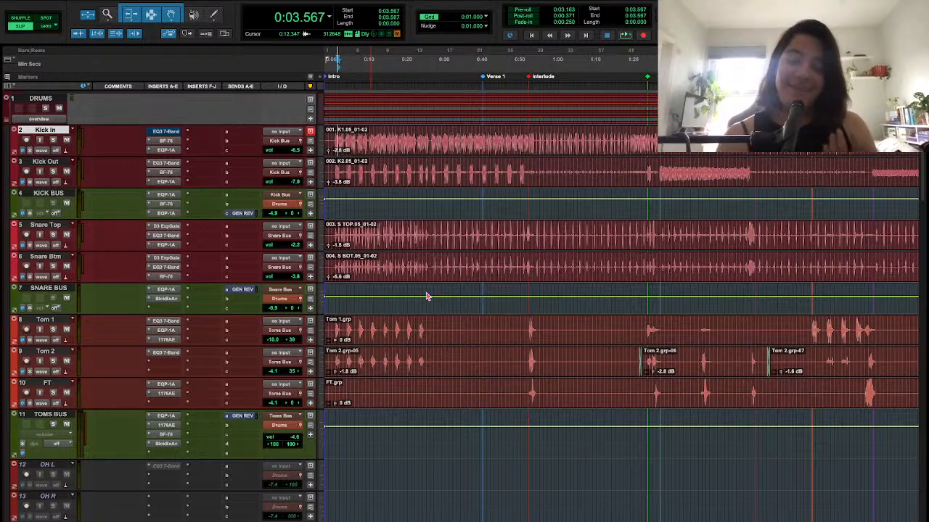
left_click(486, 144)
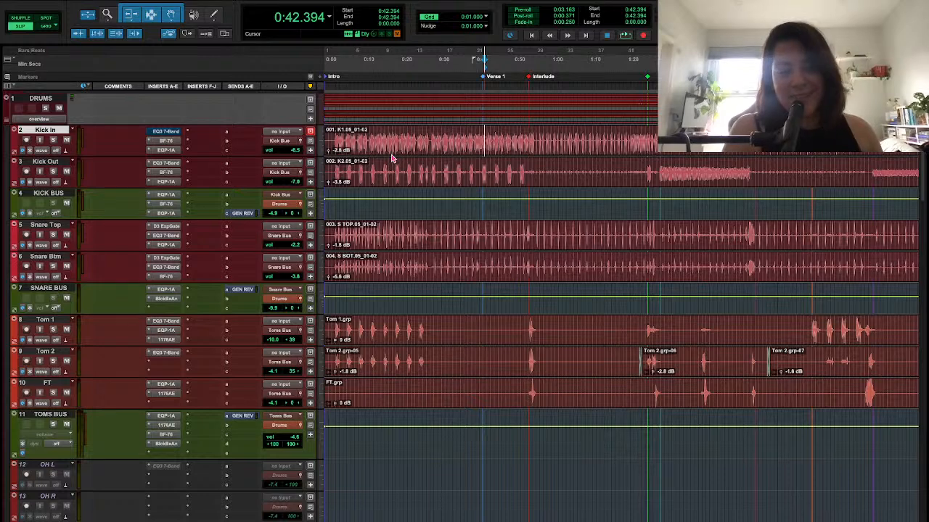
Look through the session's track layout from the drums down to the vocal tracks and back to the first track
scroll(404, 178, "down", 3)
scroll(404, 179, "up", 3)
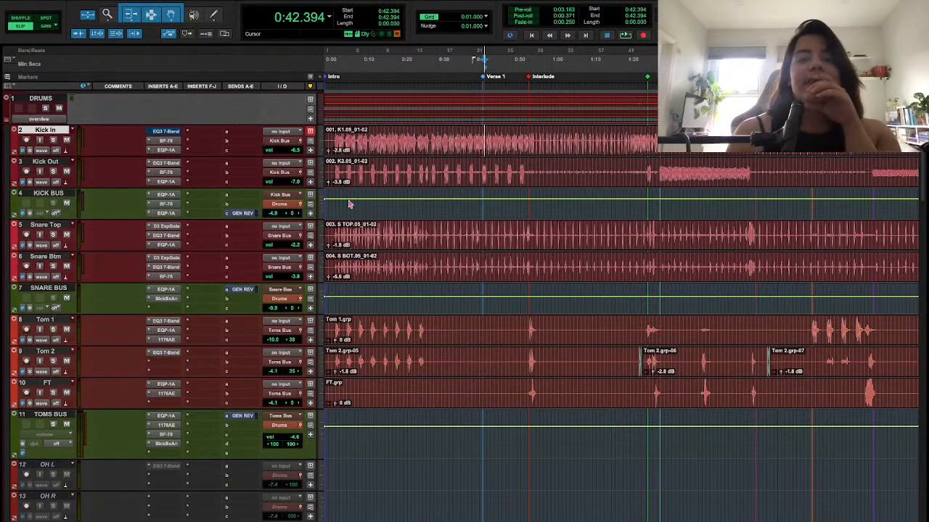
scroll(390, 333, "down", 15)
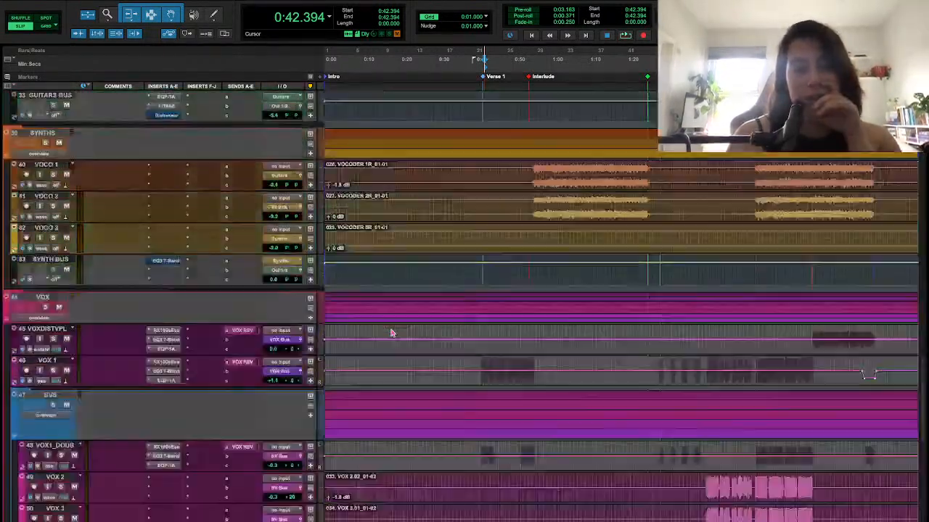
scroll(390, 333, "up", 12)
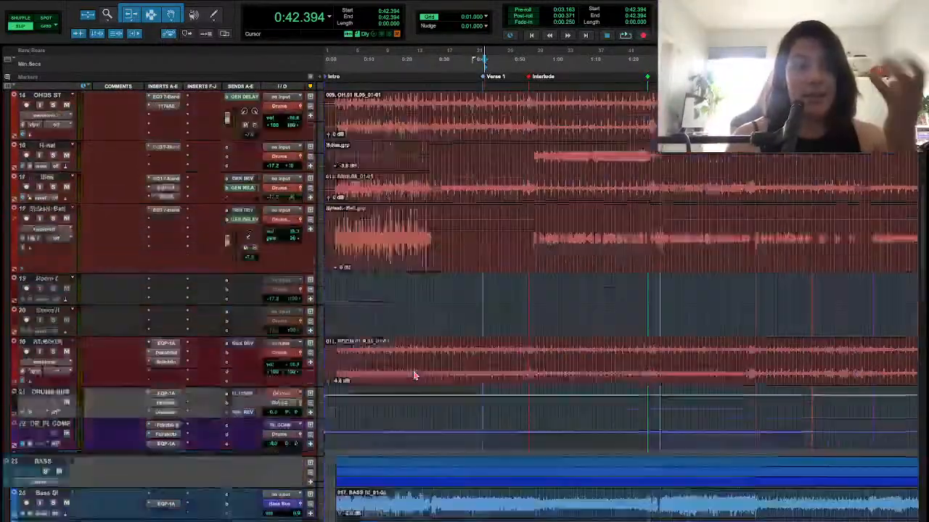
scroll(414, 376, "up", 12)
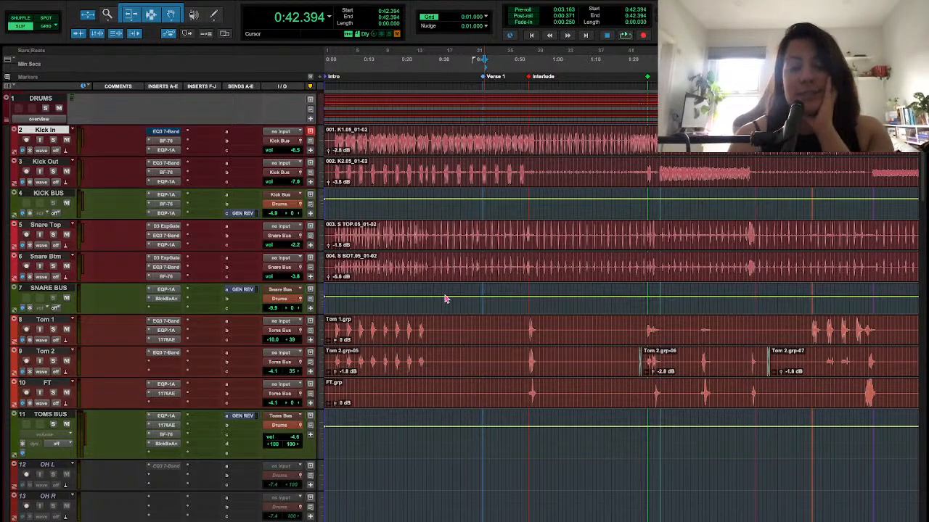
scroll(407, 384, "down", 5)
scroll(415, 397, "up", 5)
scroll(416, 397, "down", 6)
scroll(416, 397, "up", 6)
scroll(416, 397, "right", 1)
scroll(415, 397, "down", 2)
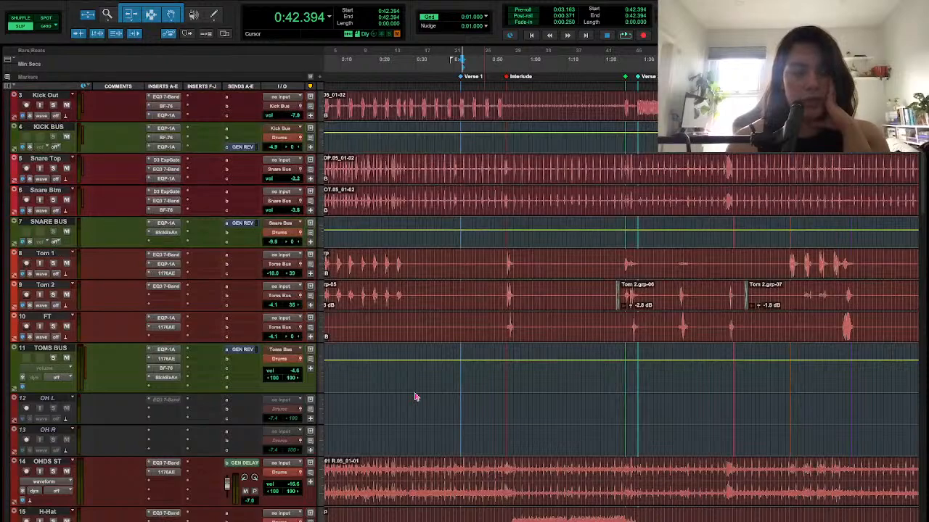
scroll(409, 377, "down", 5)
scroll(409, 377, "up", 8)
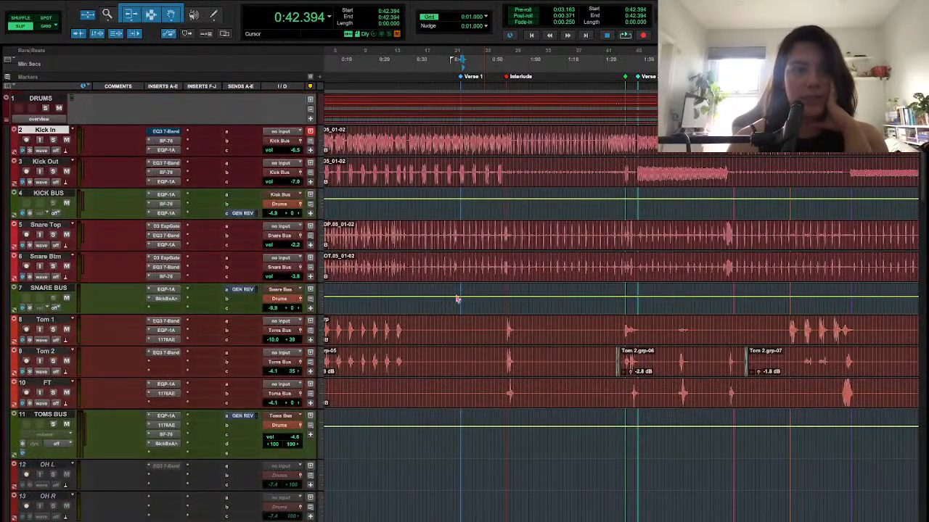
scroll(419, 470, "down", 8)
scroll(419, 470, "up", 8)
scroll(493, 442, "down", 3)
scroll(485, 449, "up", 3)
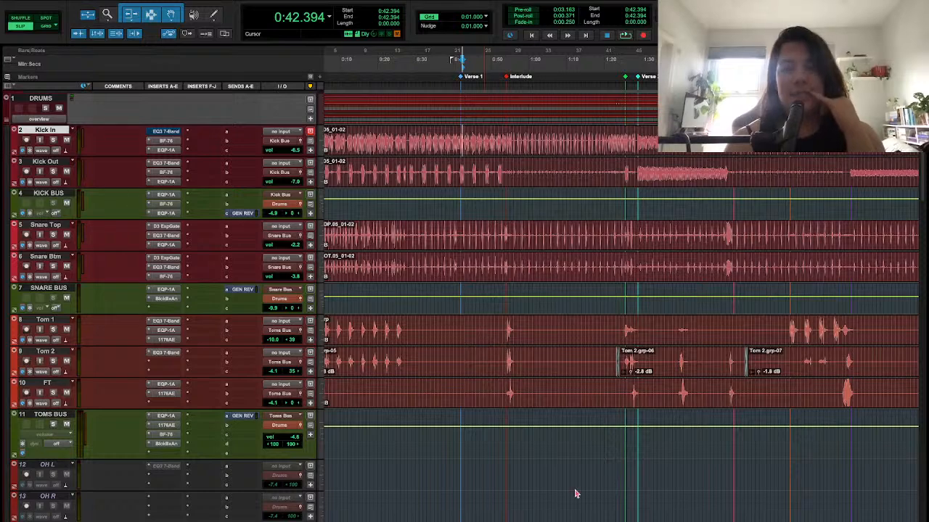
scroll(425, 418, "down", 3)
scroll(390, 399, "up", 3)
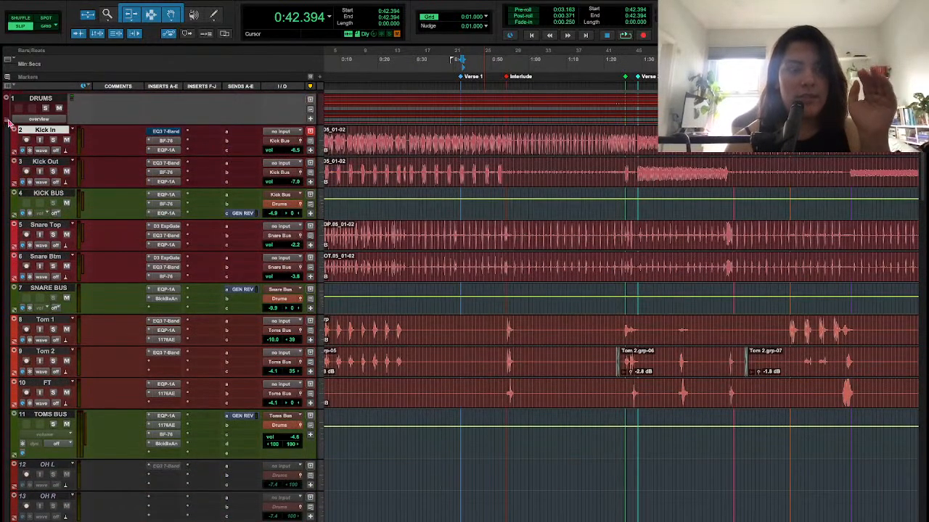
Collapse the DRUMS folder track and expand it again, twice
left_click(9, 122)
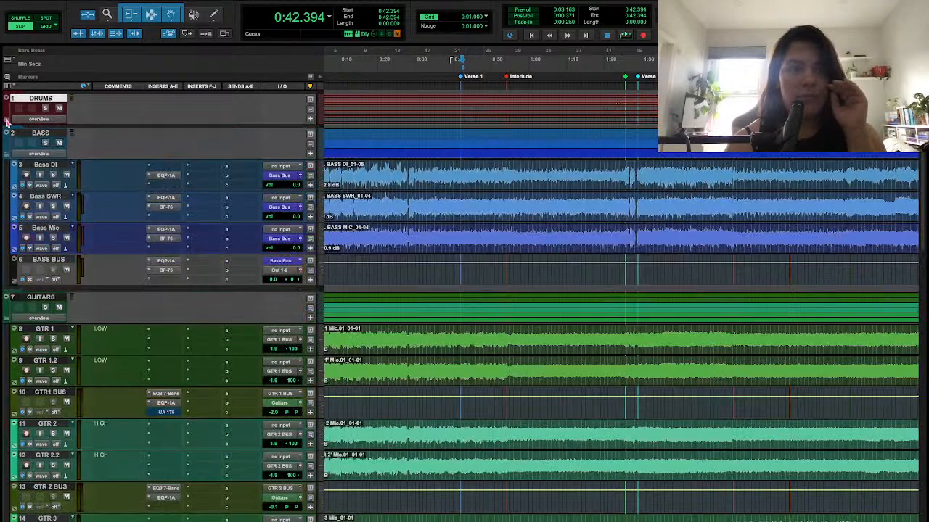
left_click(8, 122)
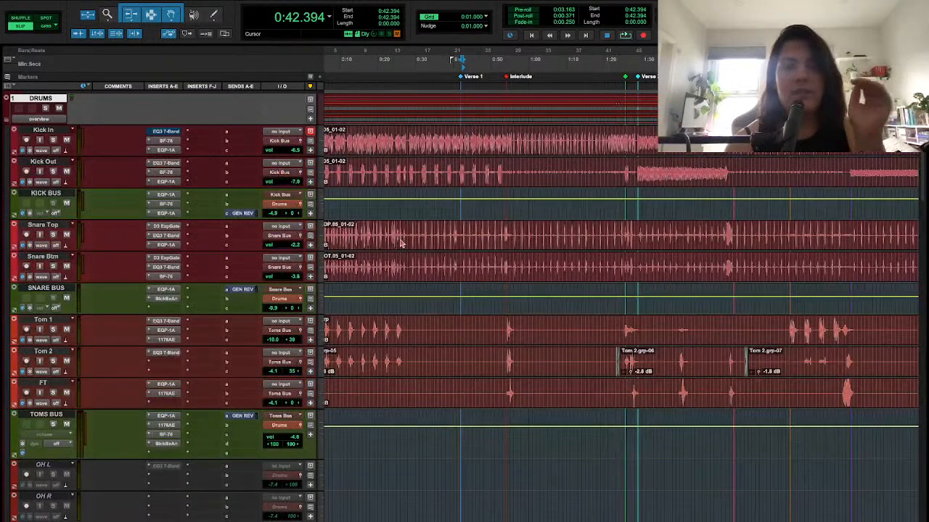
key("shift+f")
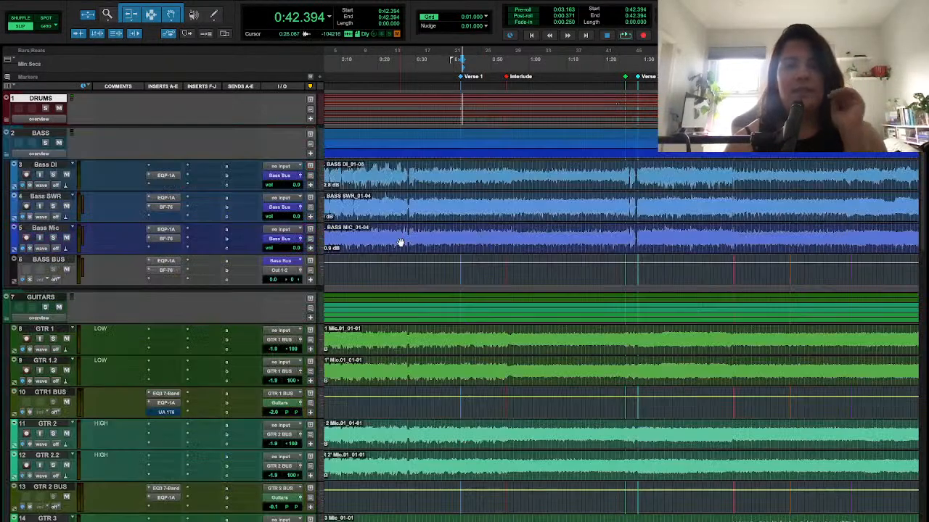
left_click(7, 122)
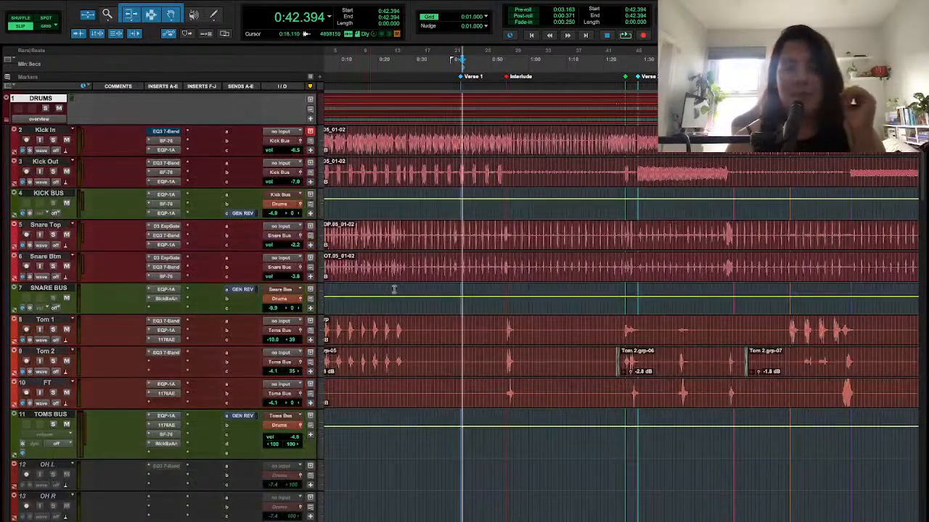
Examine the tracks inside the DRUMS folder, from the kick and toms to the overheads, cymbals and rooms
scroll(397, 302, "down", 3)
scroll(397, 302, "up", 3)
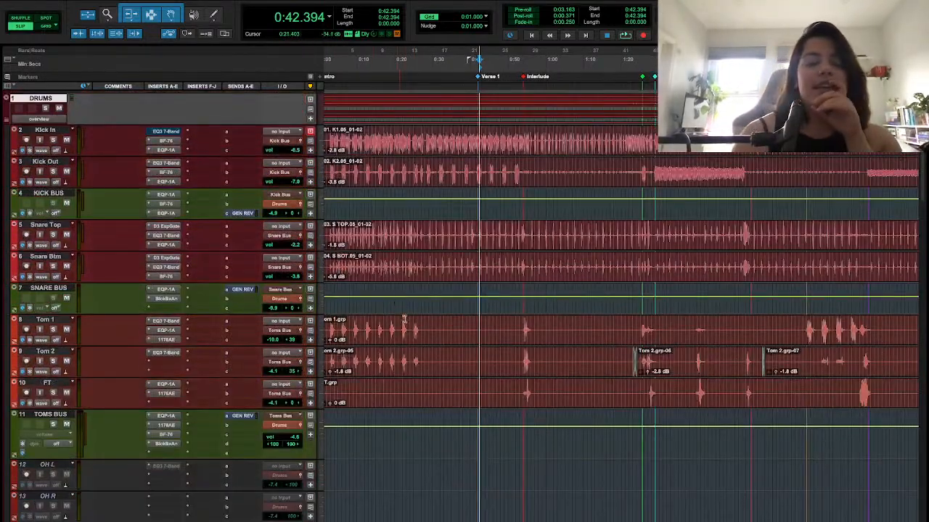
scroll(406, 324, "down", 6)
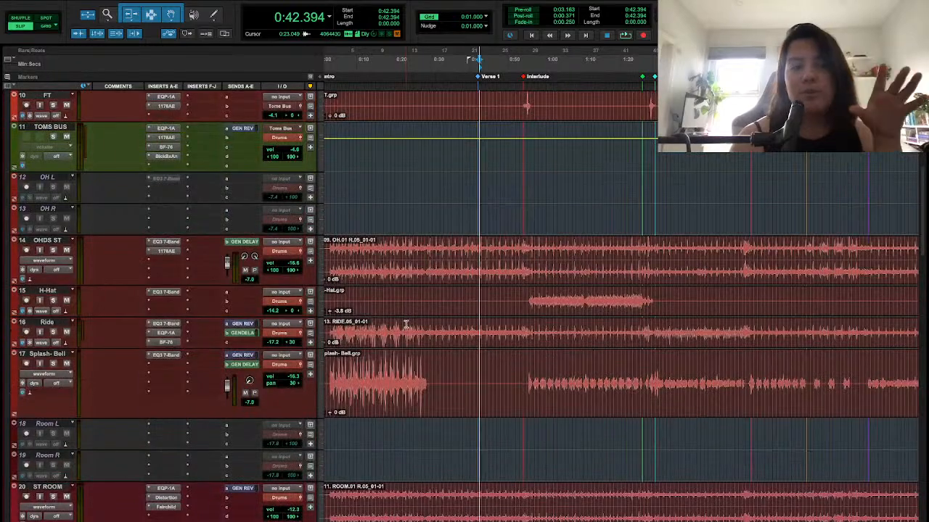
scroll(406, 324, "up", 6)
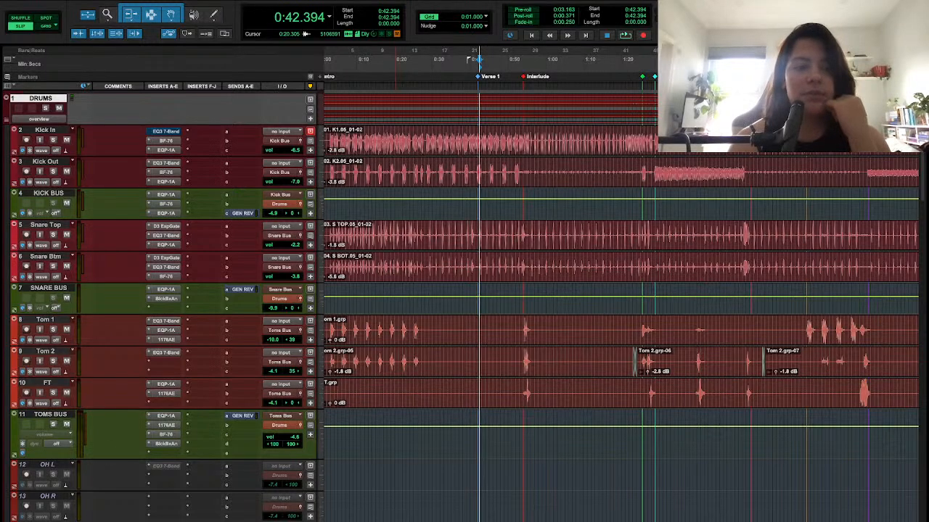
scroll(147, 395, "down", 1)
scroll(147, 395, "down", 5)
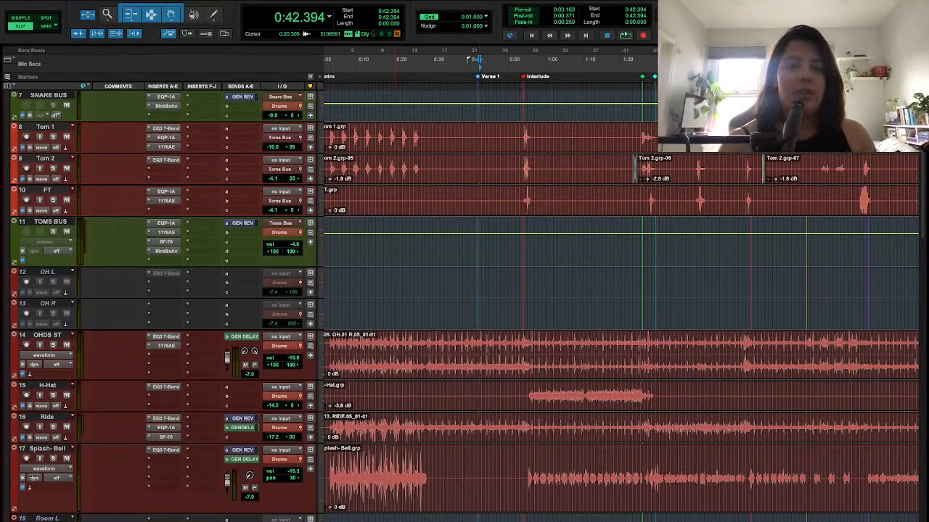
Examine the DRUMS folder down to the DRUMS BUS and DR_PL COMP tracks, and the BASS folder with its BASS BUS
scroll(516, 199, "up", 5)
scroll(513, 211, "right", 1)
scroll(482, 293, "down", 1)
scroll(479, 293, "up", 1)
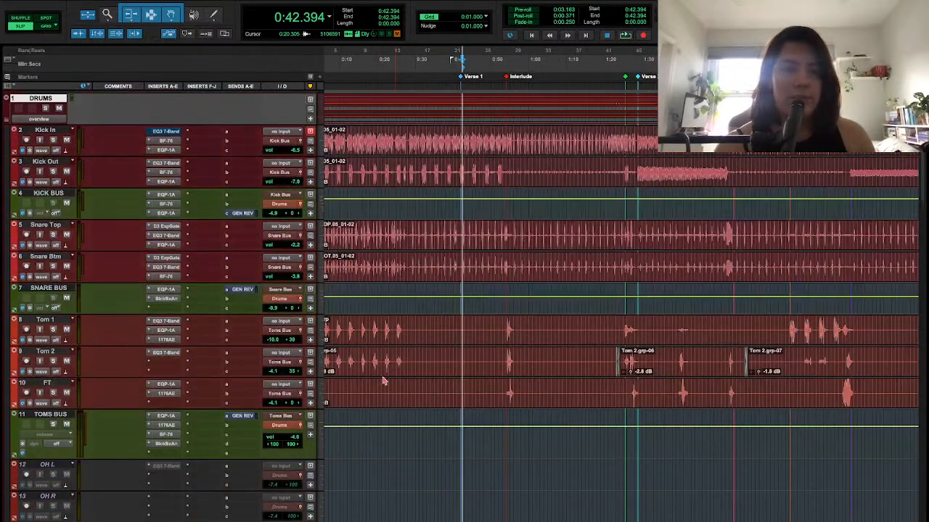
scroll(384, 380, "right", 2)
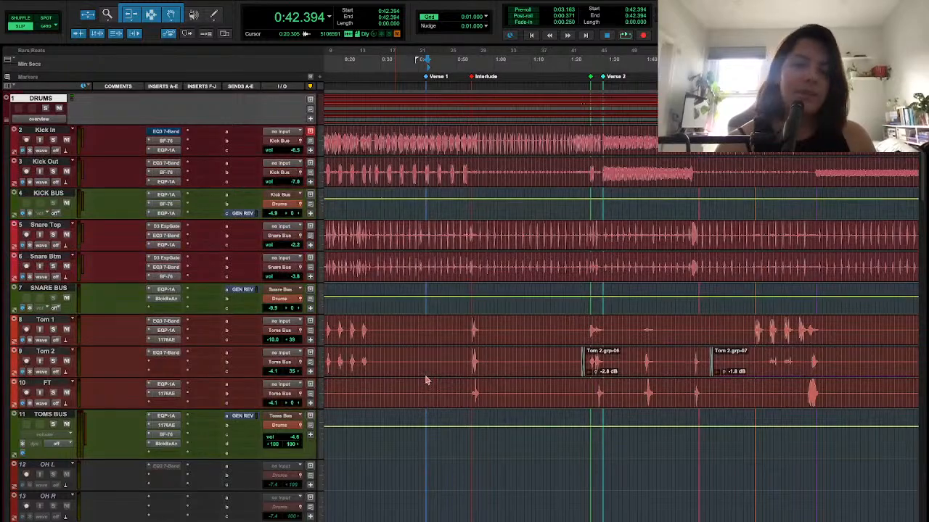
scroll(475, 314, "down", 5)
scroll(476, 314, "down", 8)
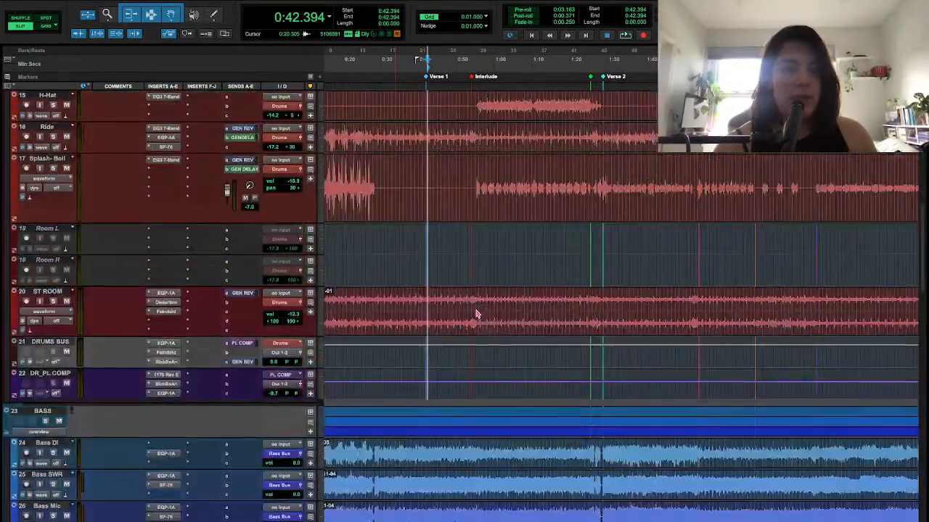
scroll(475, 314, "down", 5)
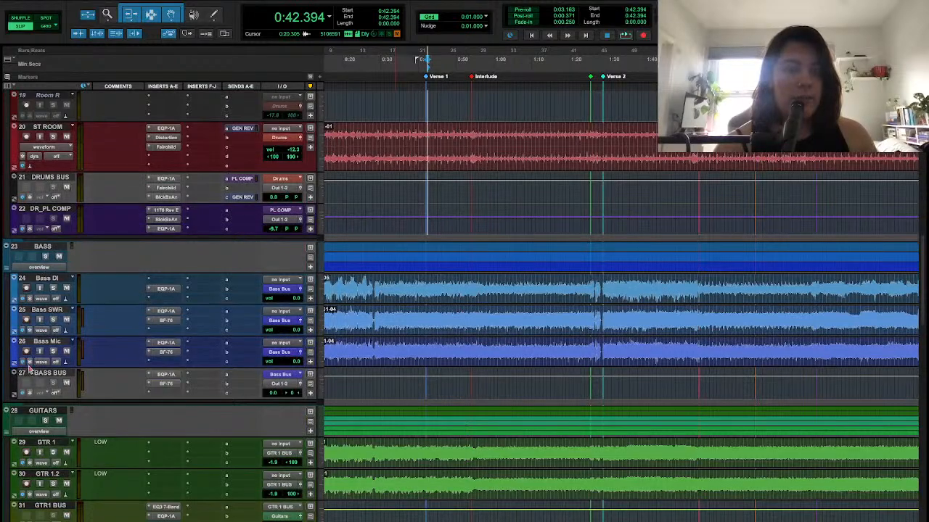
scroll(375, 327, "down", 5)
scroll(375, 332, "up", 8)
scroll(376, 332, "down", 8)
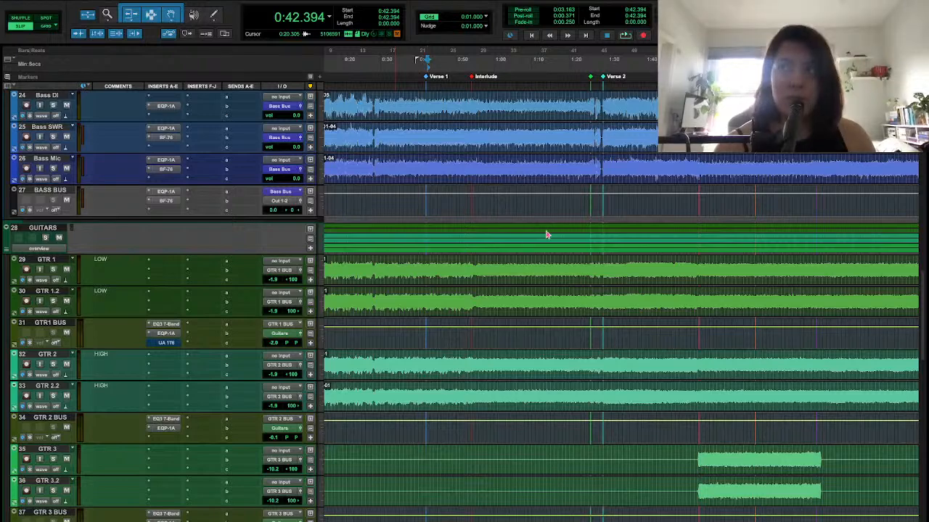
Examine the GUITARS, SYNTHS and VOX folders with their buses, including the backing vocals in the BVS folder
scroll(471, 303, "down", 3)
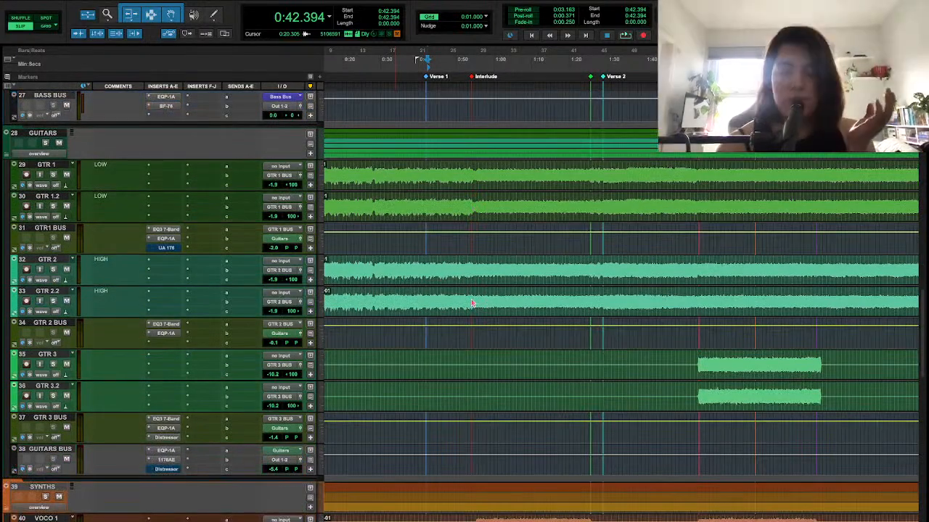
scroll(472, 303, "down", 4)
scroll(471, 303, "down", 4)
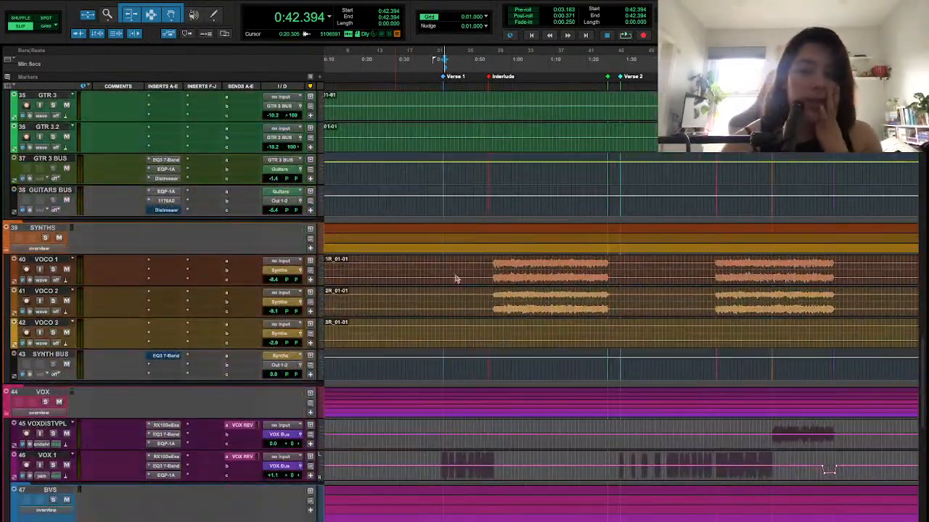
scroll(413, 356, "up", 6)
scroll(412, 356, "down", 5)
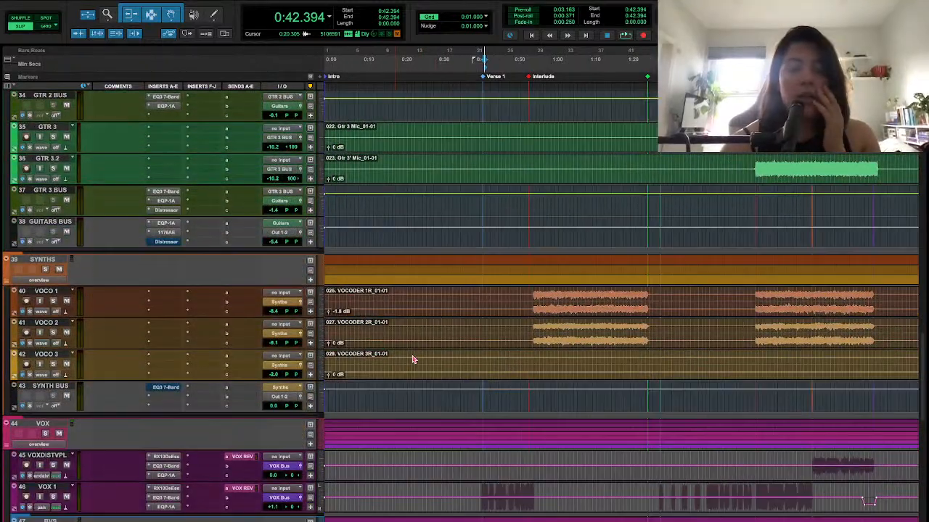
scroll(412, 359, "down", 5)
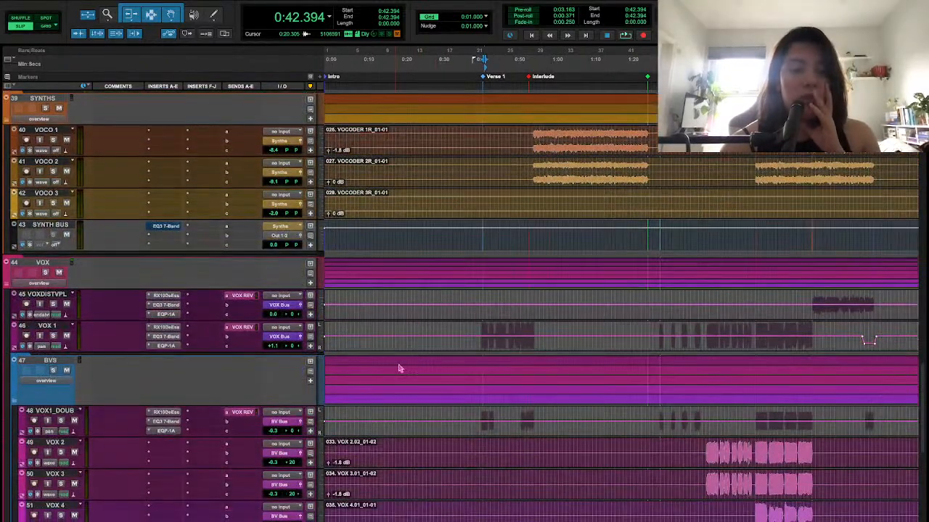
scroll(398, 338, "down", 3)
scroll(363, 465, "up", 1)
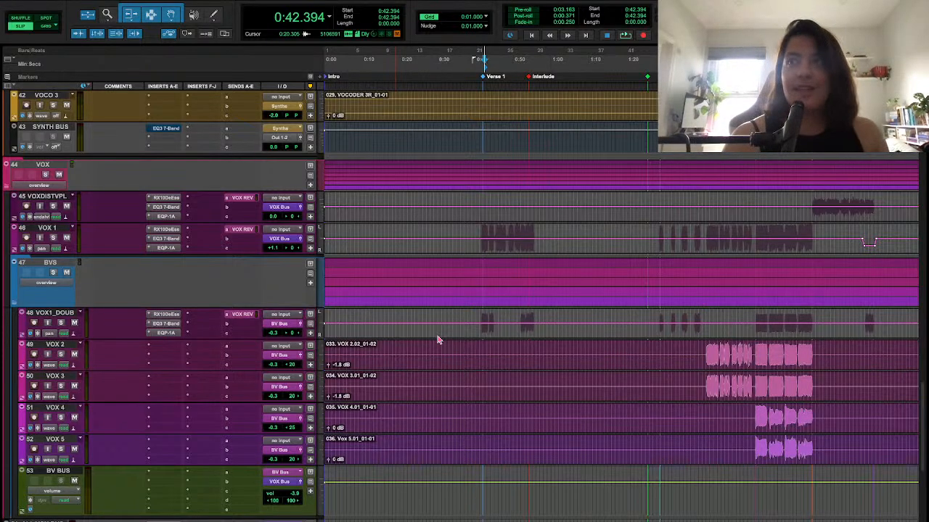
scroll(401, 373, "down", 3)
Review the whole session layout again, from the DRUMS folder through bass, guitars and synths to the vocals
scroll(402, 372, "up", 20)
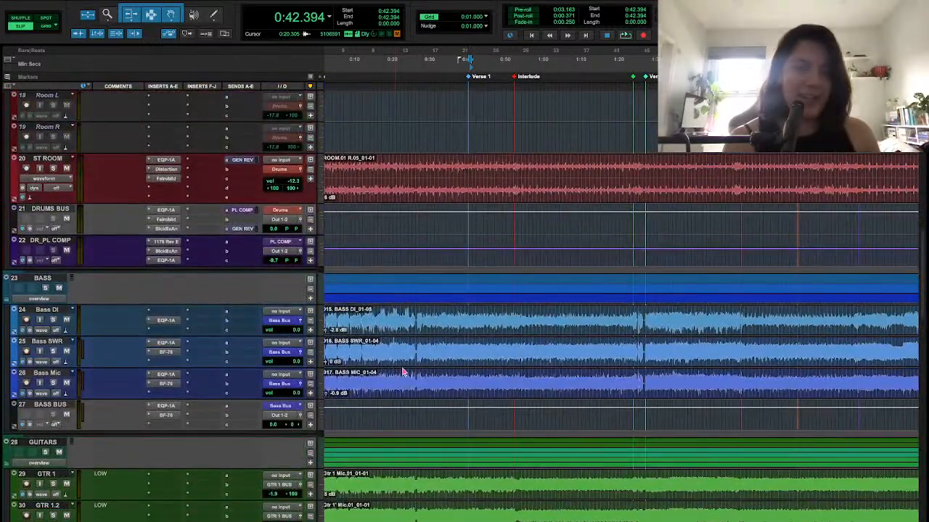
scroll(403, 372, "up", 3)
scroll(435, 337, "up", 10)
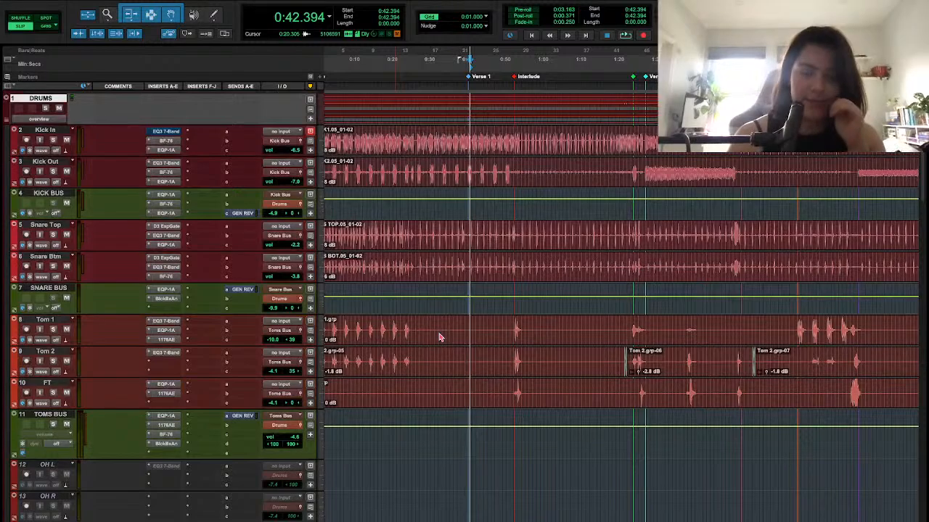
scroll(439, 337, "down", 8)
scroll(439, 336, "up", 8)
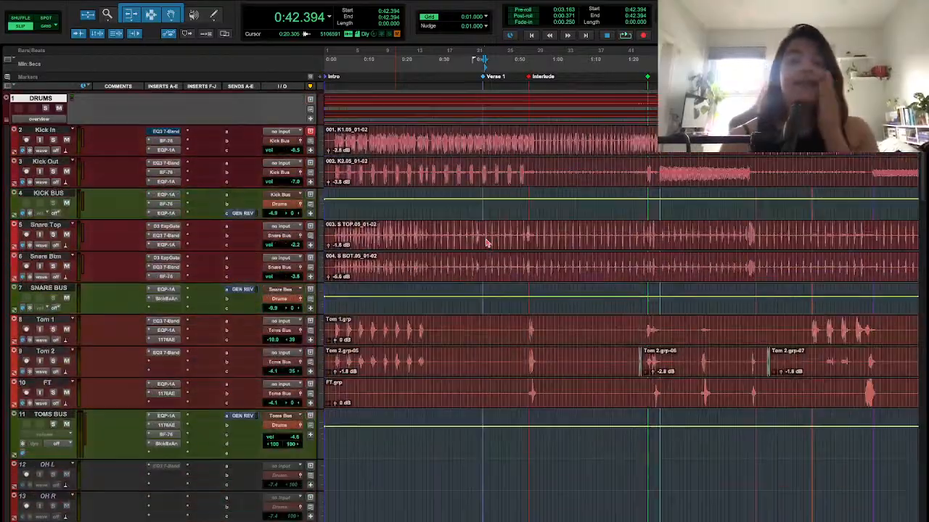
scroll(486, 240, "up", 5)
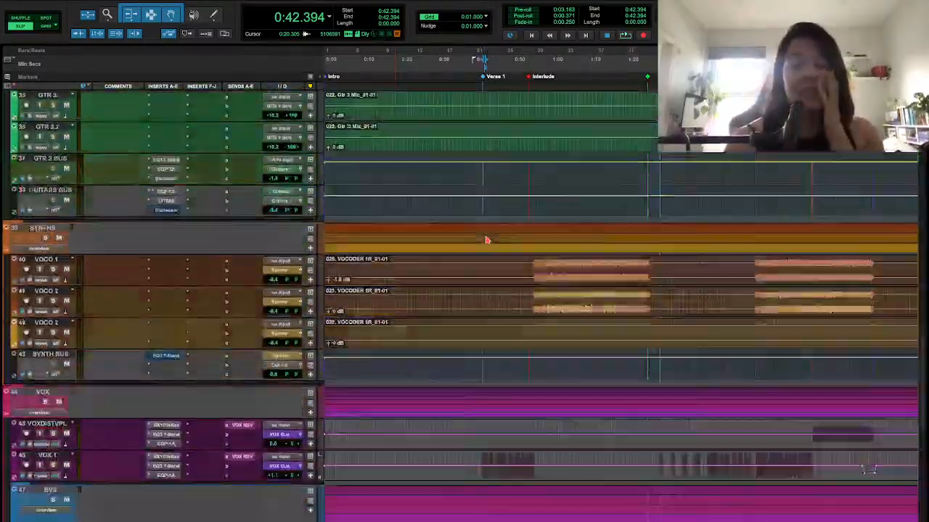
scroll(486, 240, "up", 8)
scroll(486, 240, "up", 3)
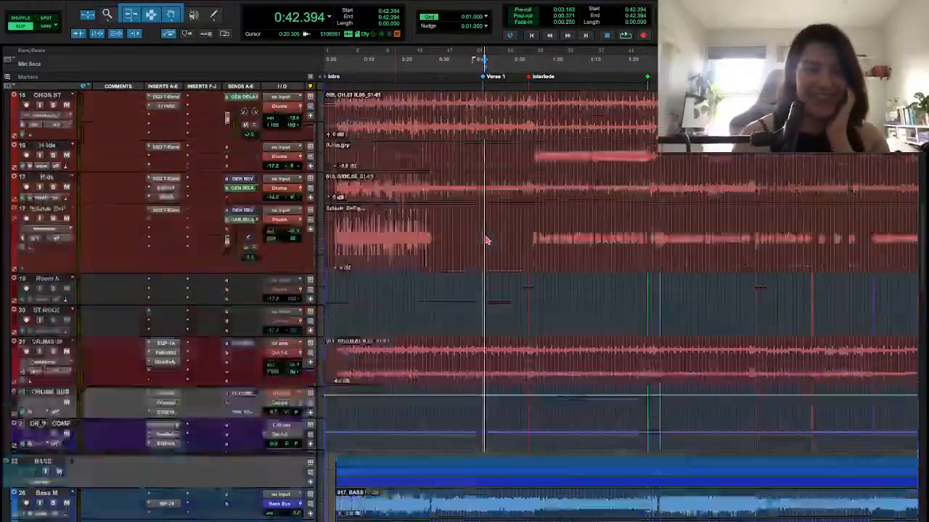
scroll(486, 240, "down", 15)
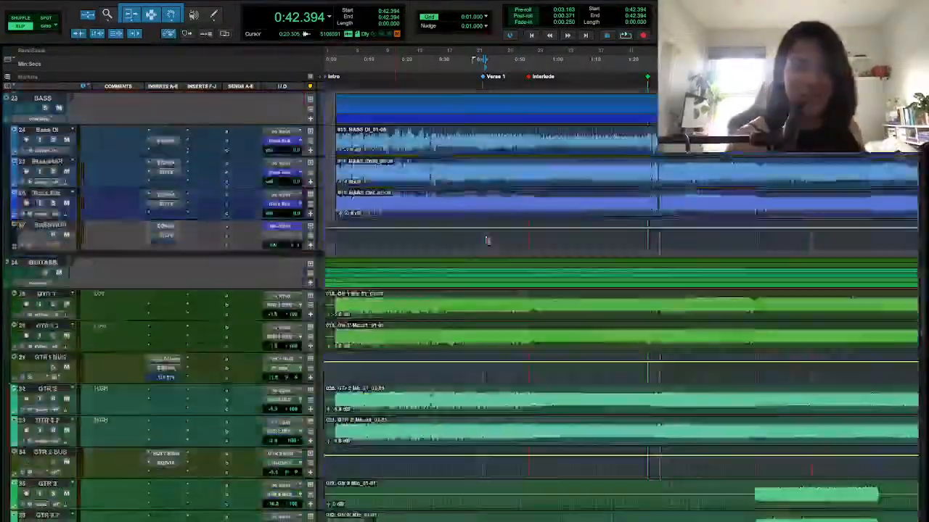
scroll(486, 240, "up", 2)
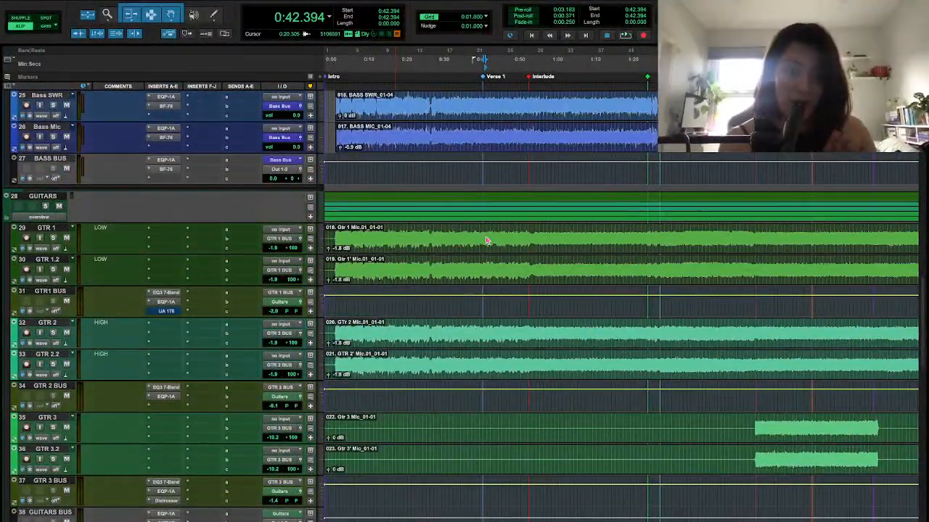
scroll(486, 240, "down", 10)
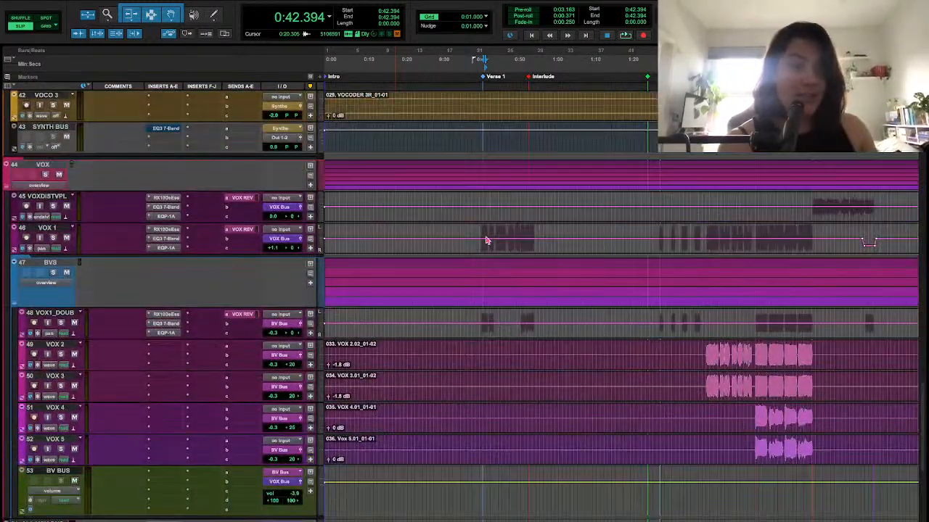
Return to the DRUMS folder and select the KICK BUS track
scroll(486, 240, "up", 12)
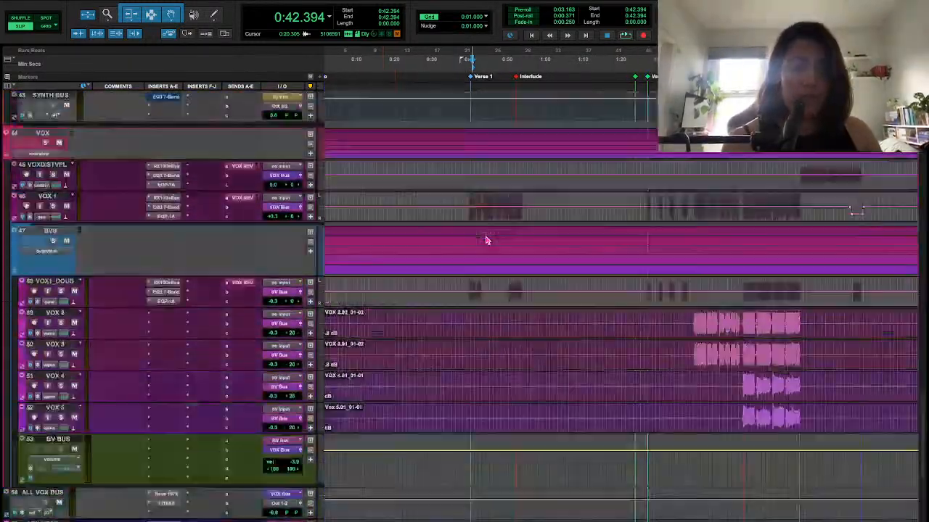
scroll(486, 240, "up", 15)
scroll(486, 240, "left", 1)
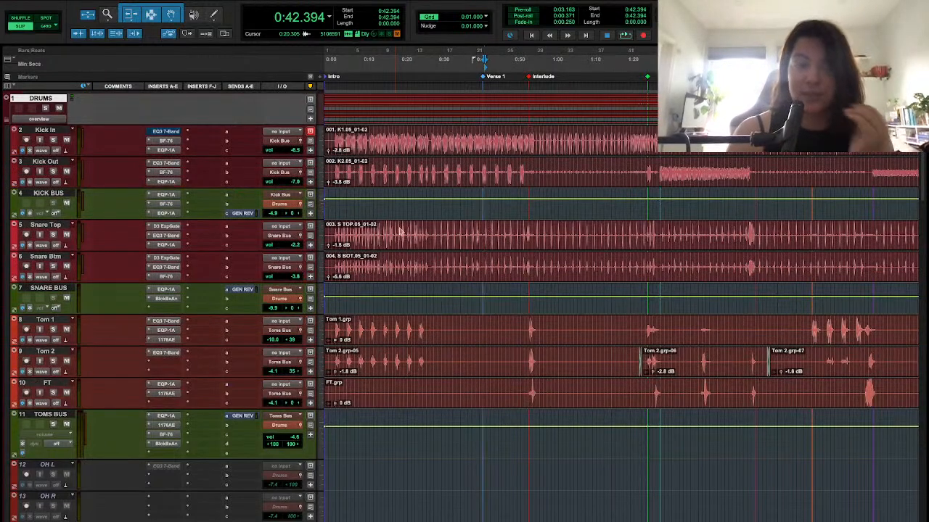
left_click(54, 196)
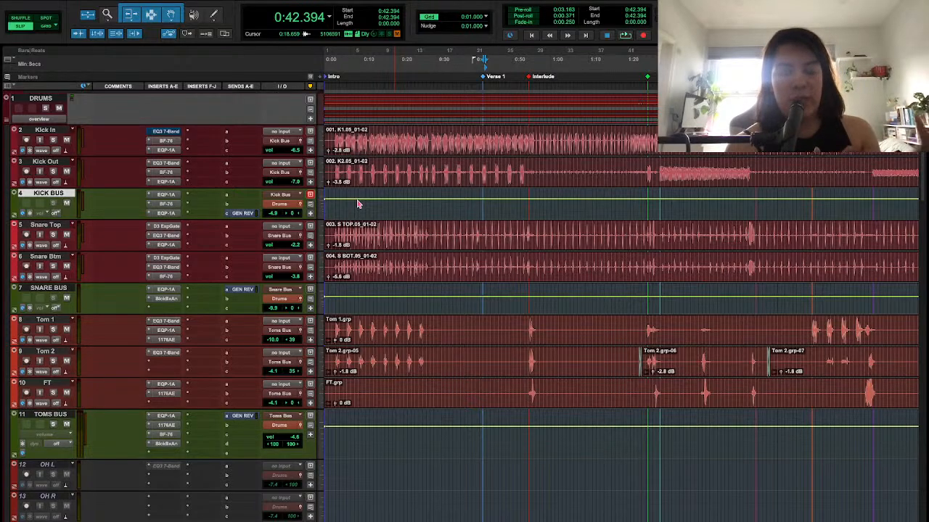
Select the GEN VERB, GEN DEL, VOX VERB and VOX DEL tracks individually and as a group, and finally GTR VERB alone
scroll(357, 204, "down", 5)
scroll(332, 325, "down", 20)
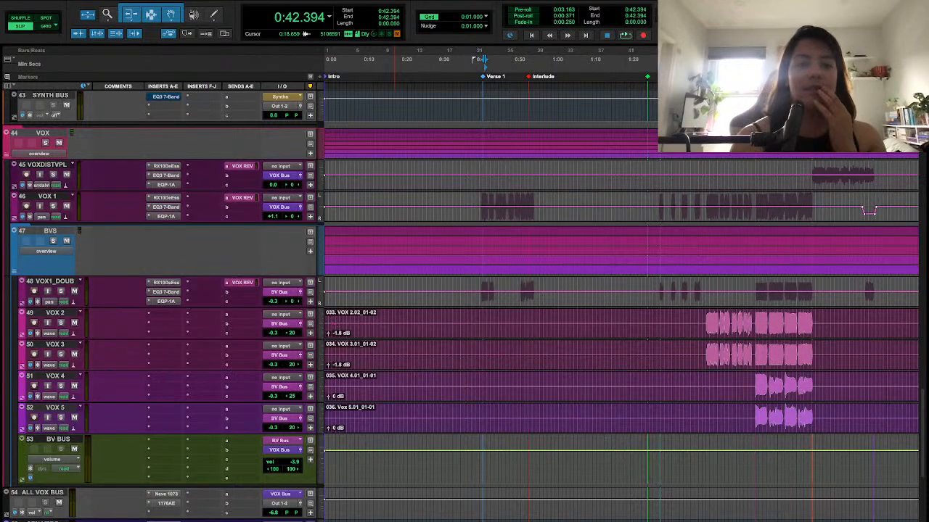
scroll(436, 370, "down", 5)
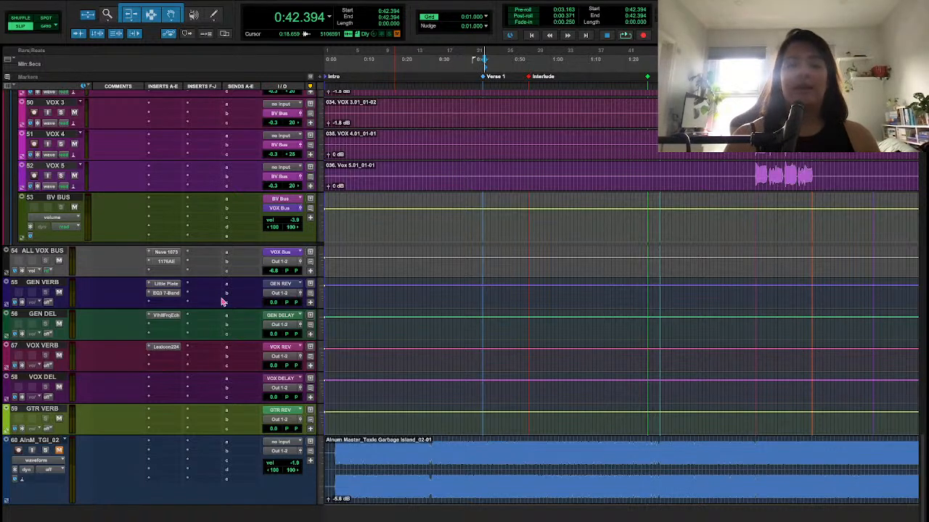
left_click(43, 282)
left_click(41, 314)
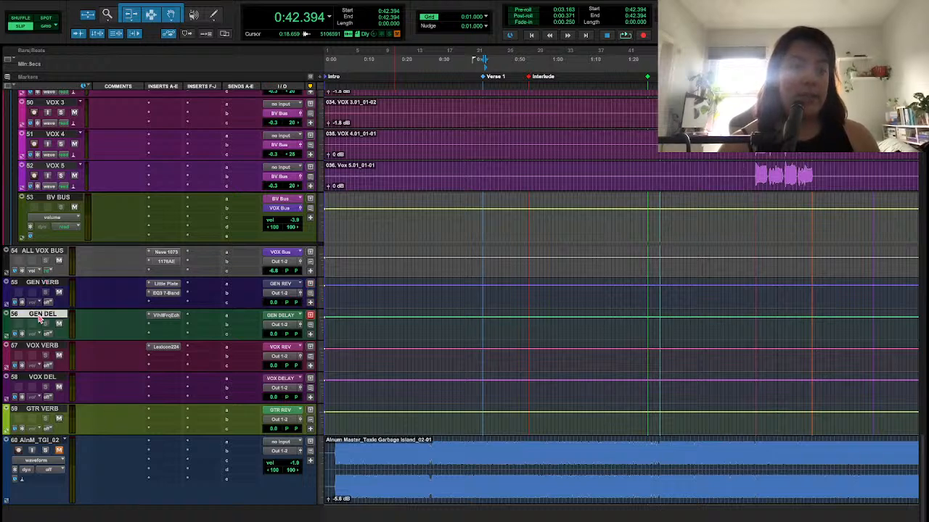
left_click(42, 346)
left_click(41, 378)
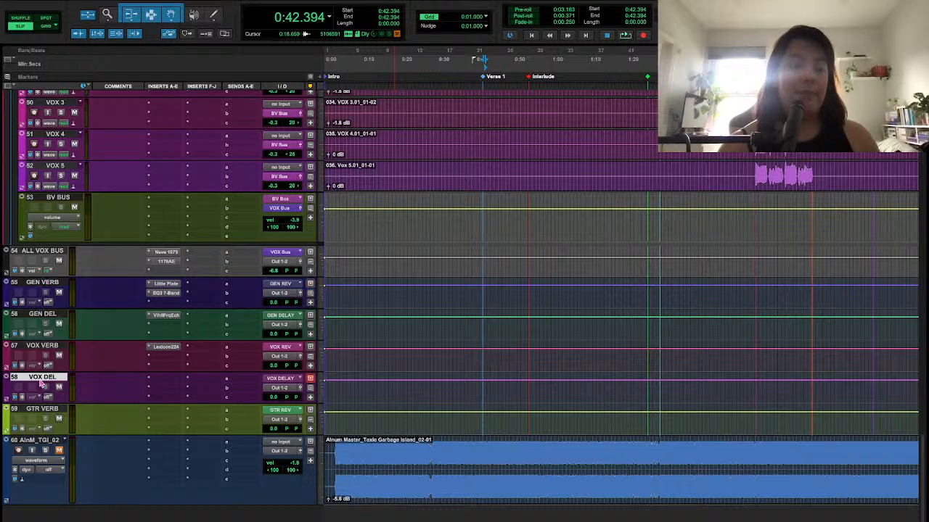
left_click(55, 282, "shift")
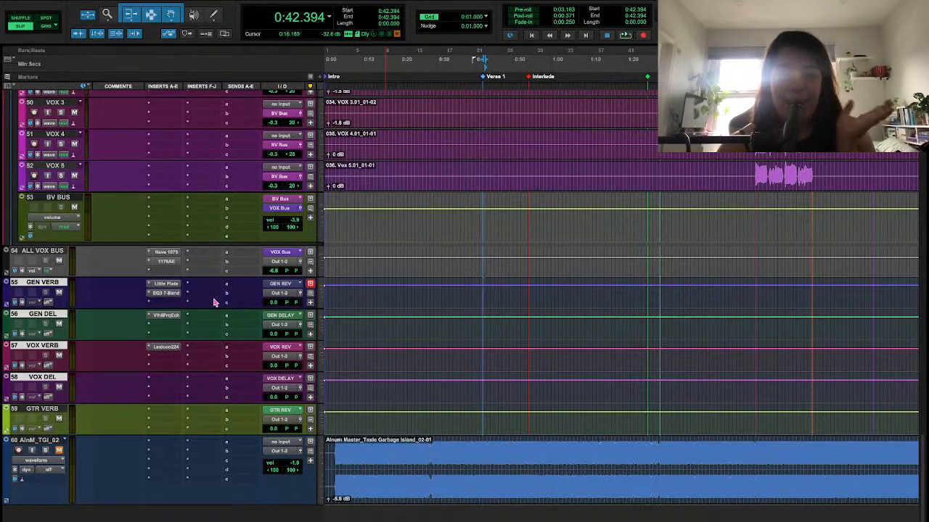
left_click(52, 416)
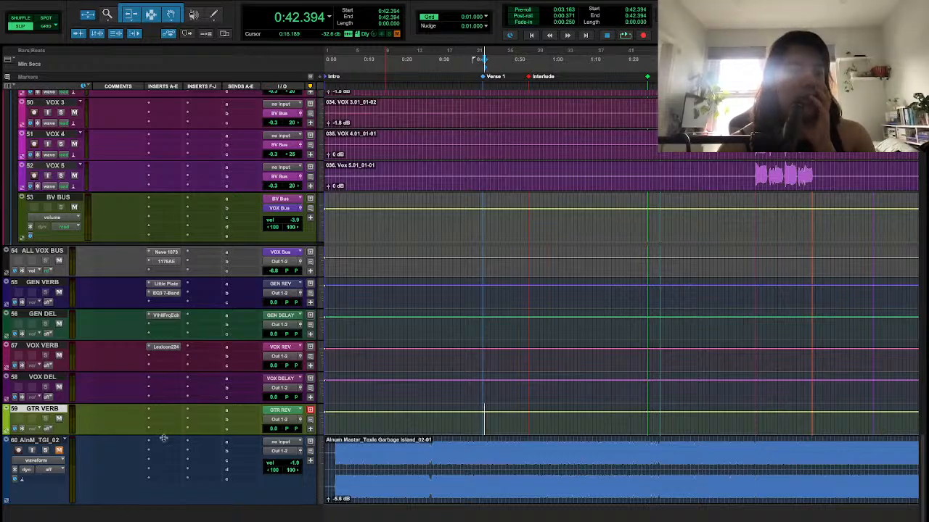
Switch to the Mix window, view the channels from the effects returns back to the bass, and return to the Edit window
scroll(159, 357, "up", 15)
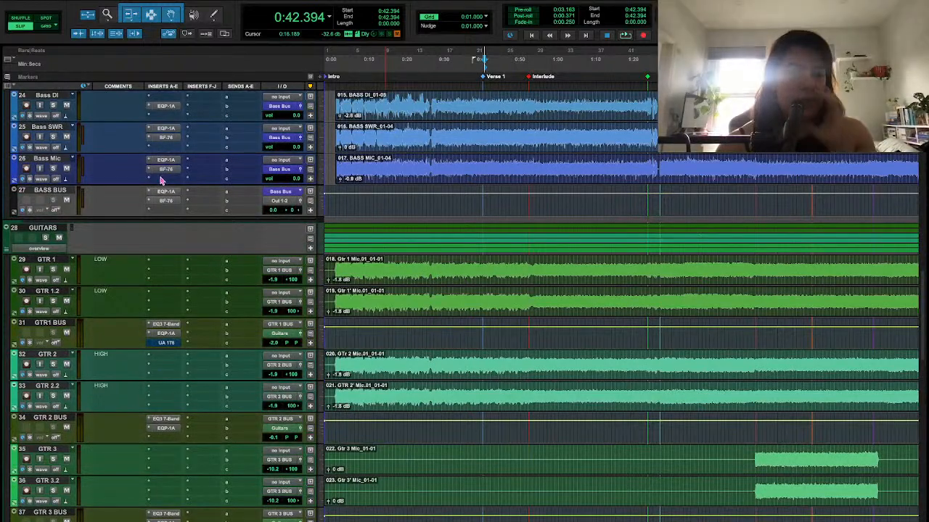
key("super+equal")
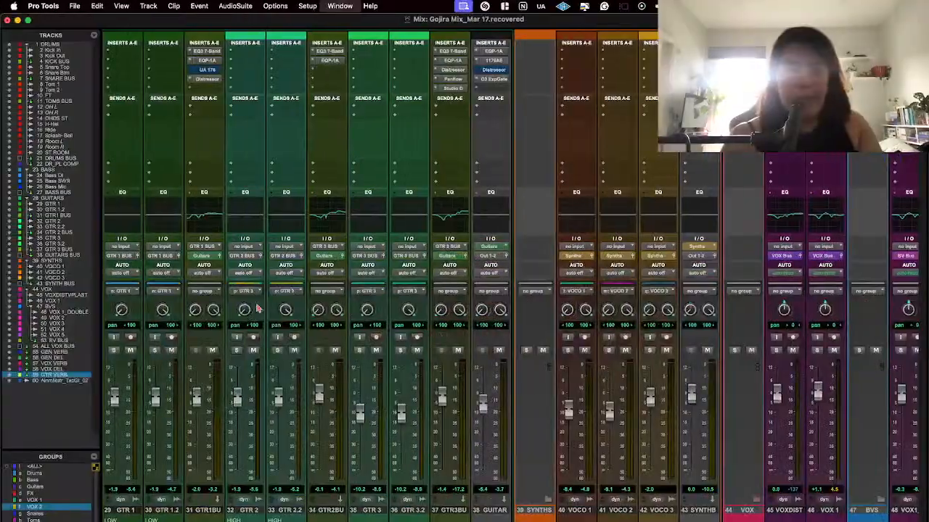
scroll(398, 291, "right", 10)
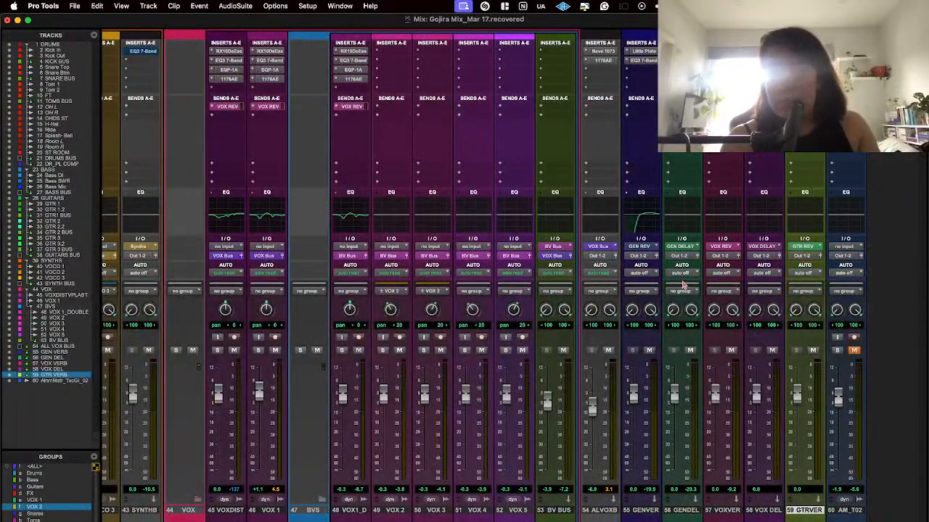
scroll(655, 290, "left", 15)
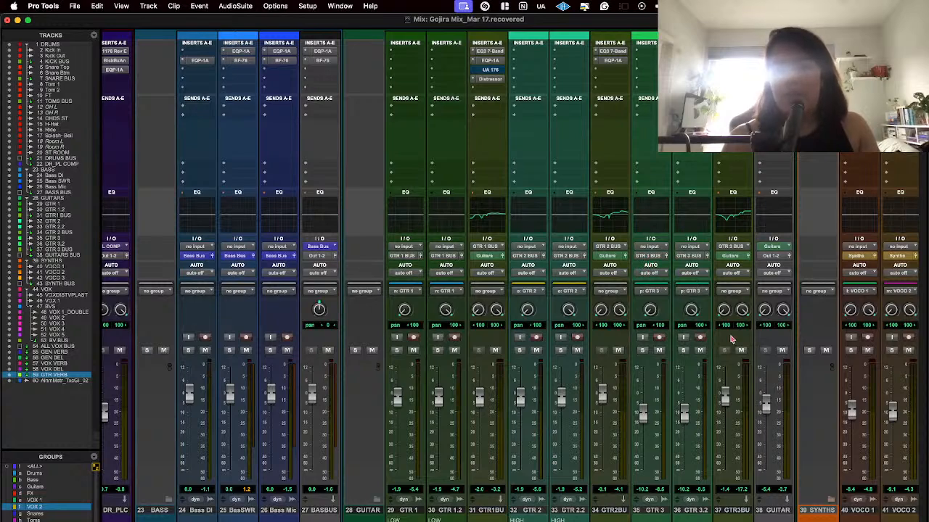
key("super+equal")
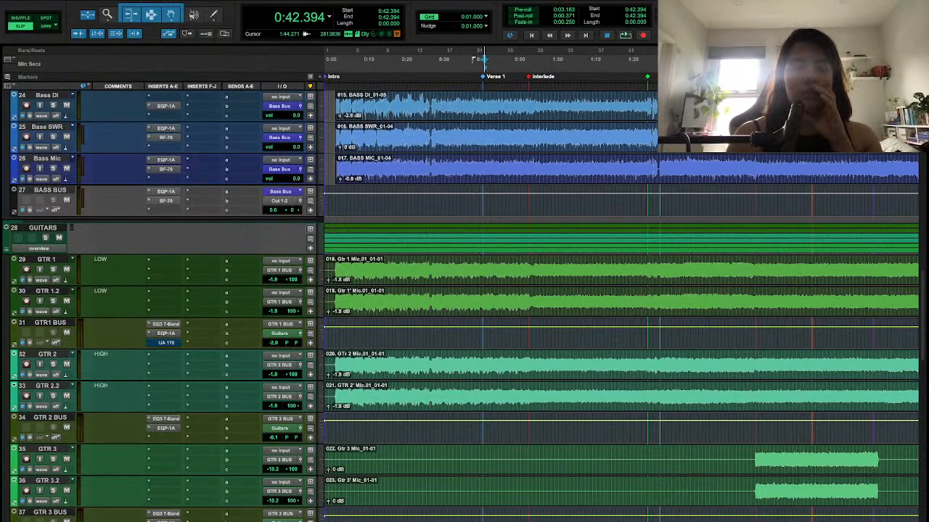
Look through the tracks around the drum, bass and guitar folders again and return to the DRUMS folder
scroll(418, 394, "down", 5)
scroll(418, 395, "up", 12)
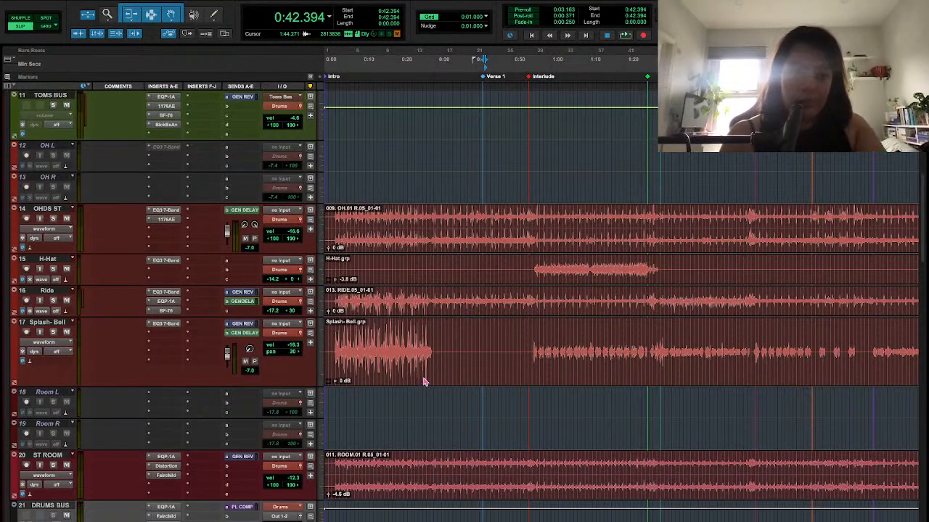
scroll(477, 394, "down", 5)
scroll(477, 394, "up", 5)
scroll(477, 394, "down", 5)
scroll(477, 394, "down", 8)
scroll(476, 394, "up", 3)
scroll(476, 394, "up", 12)
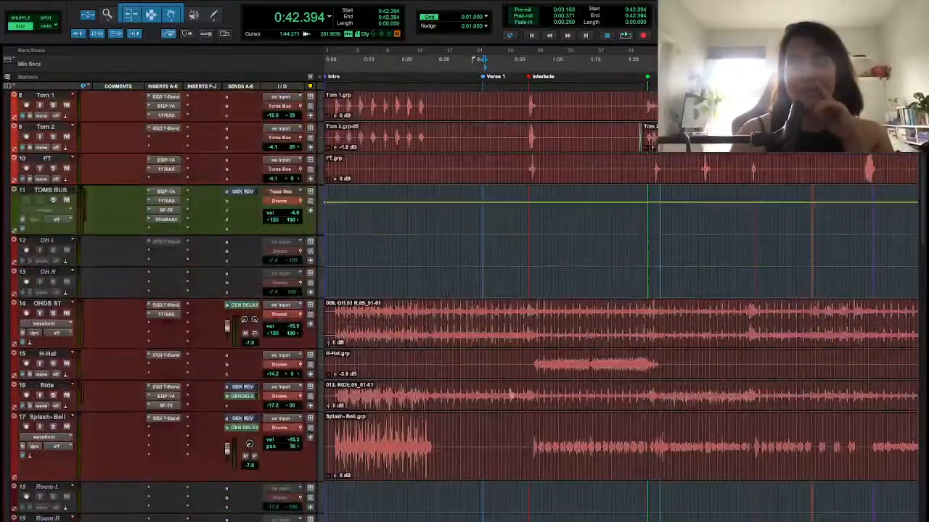
scroll(510, 406, "up", 3)
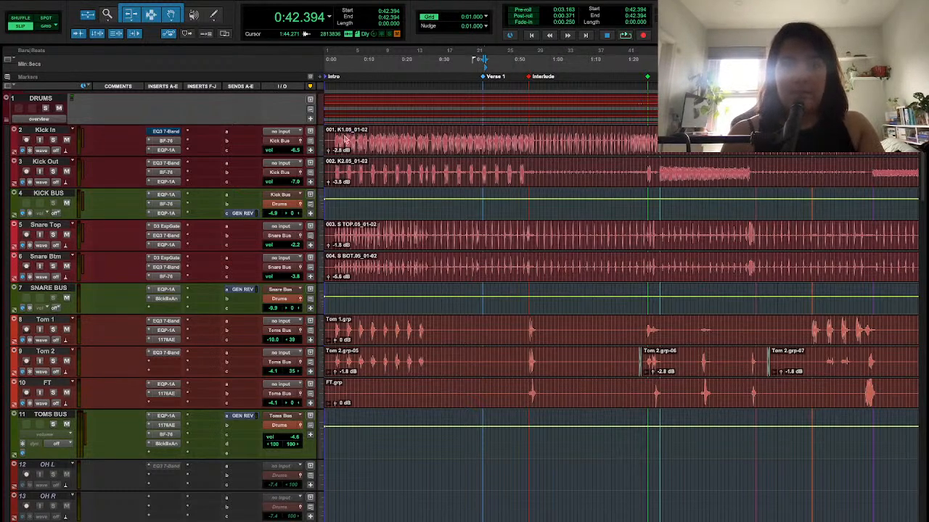
Select the Kick In clip, undo the accidental edit to it, and play the session from the beginning
left_click(328, 145)
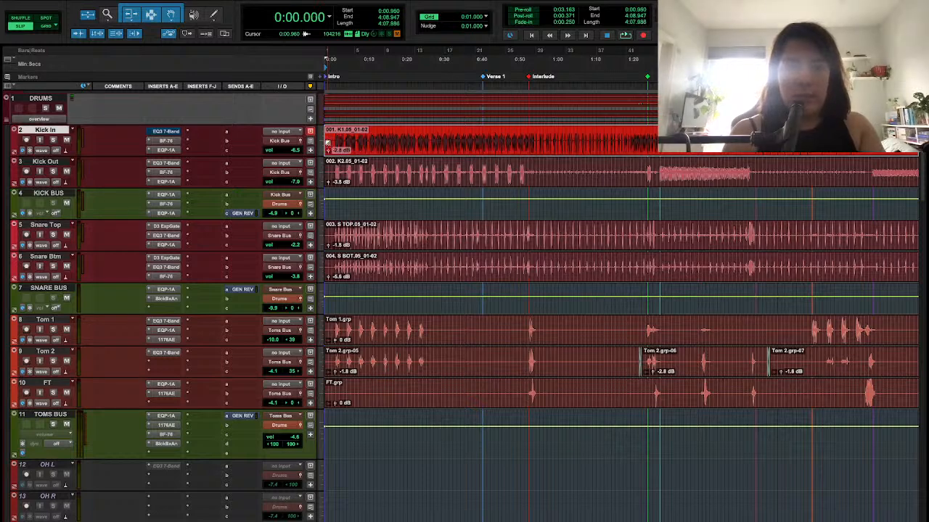
key("ctrl+z")
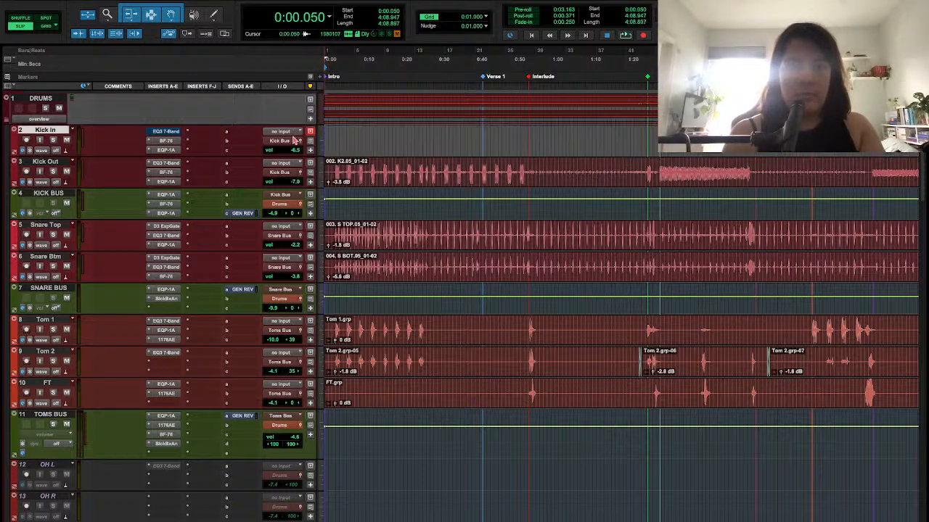
key("space")
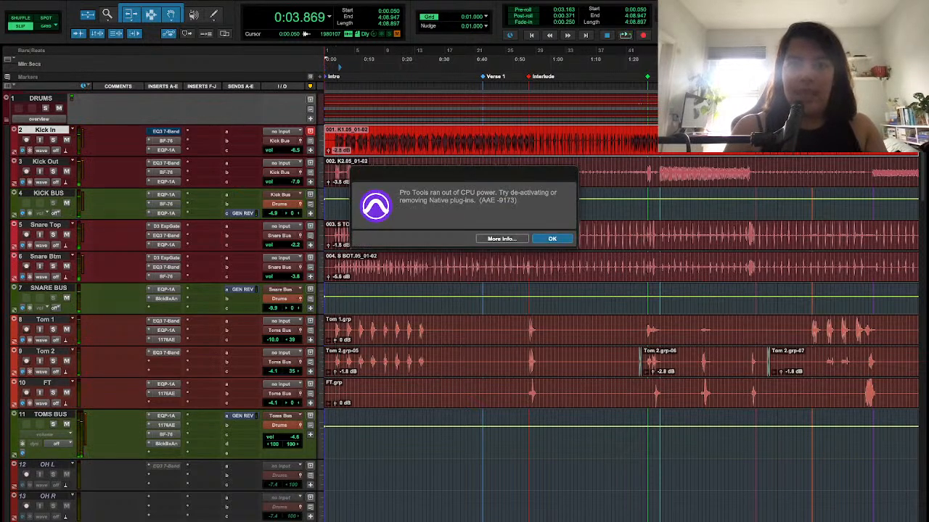
left_click(553, 240)
Retry playback of the session intro several times with the Kick In clip selected, dismissing each alert
key("space")
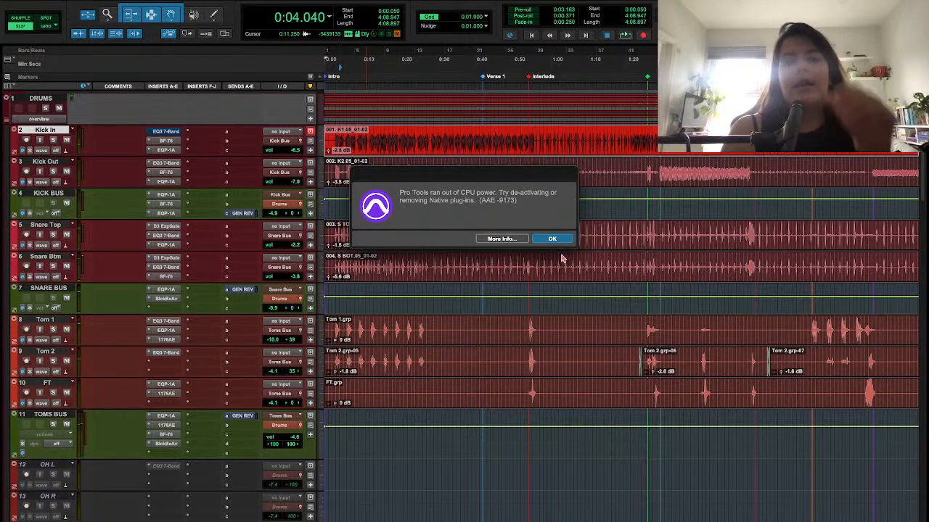
left_click(552, 240)
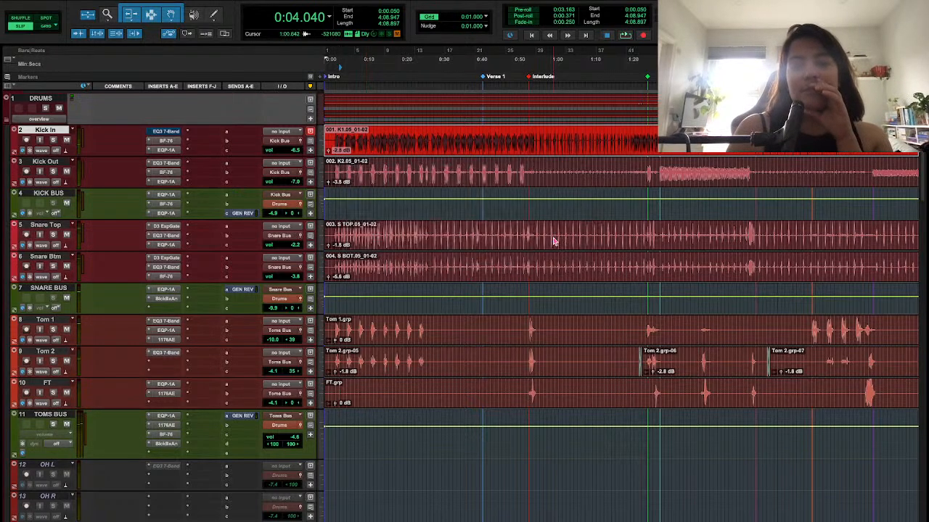
key("space")
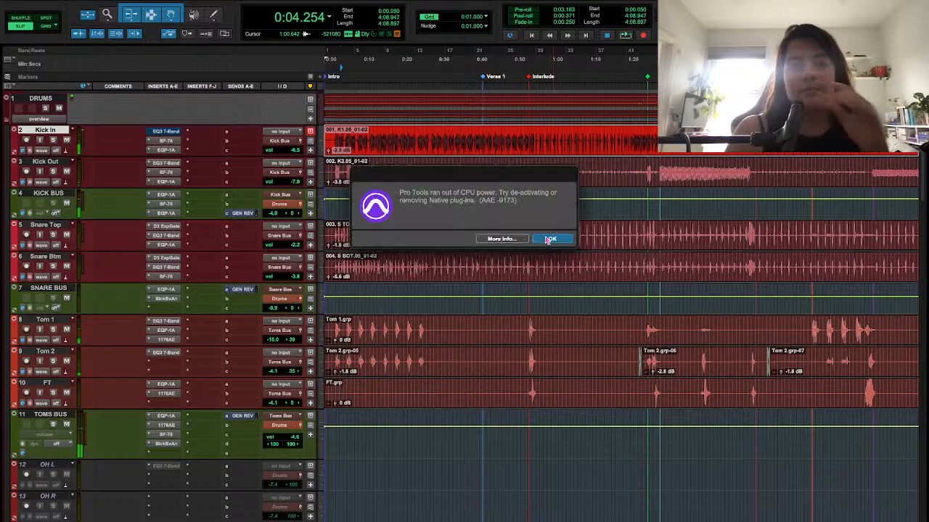
left_click(542, 240)
key("space")
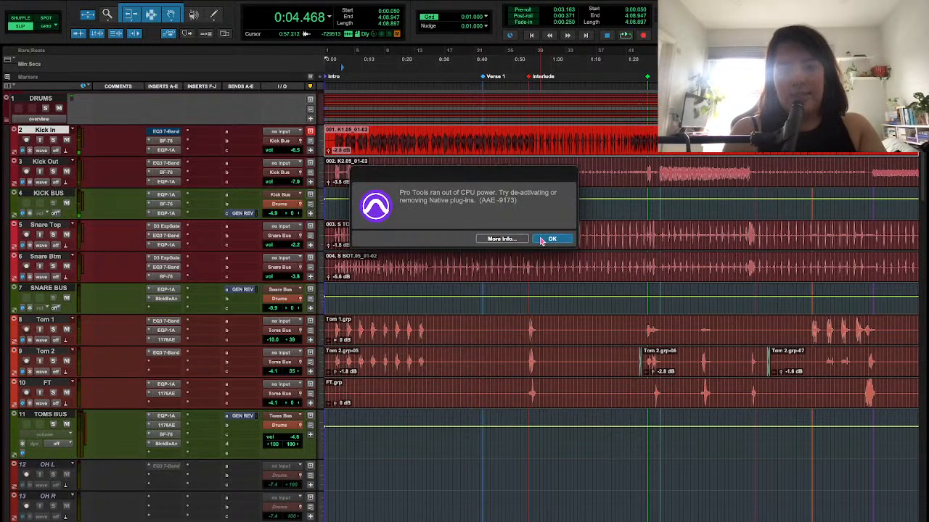
left_click(549, 239)
key("space")
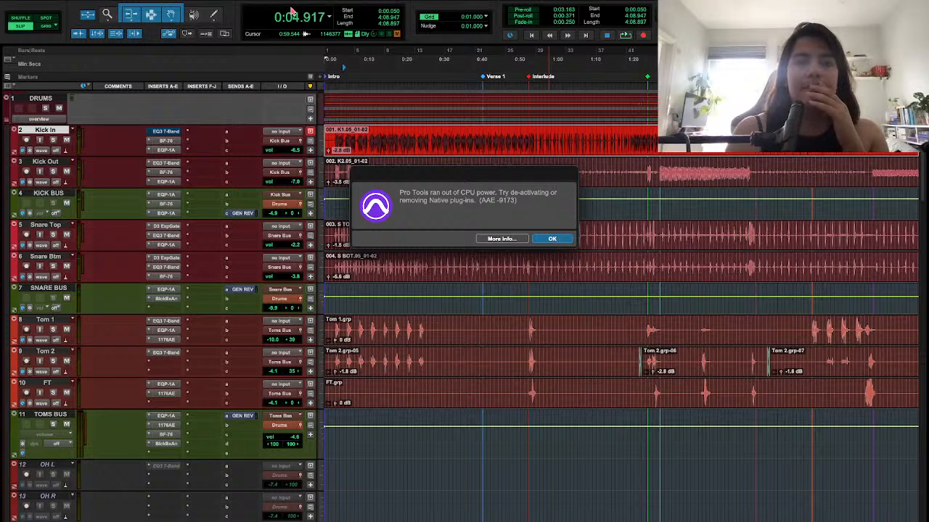
key("Return")
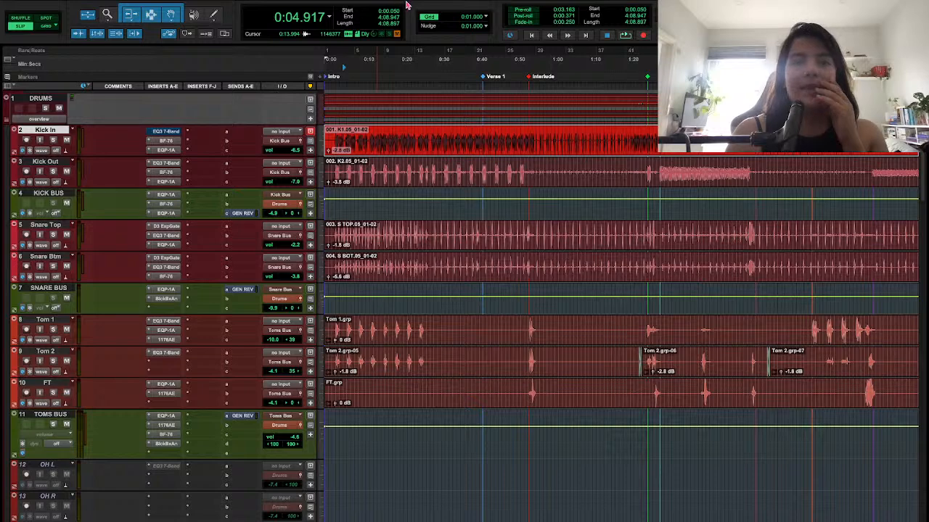
Set the hardware buffer size to 512 samples in the Playback Engine settings
left_click(307, 6)
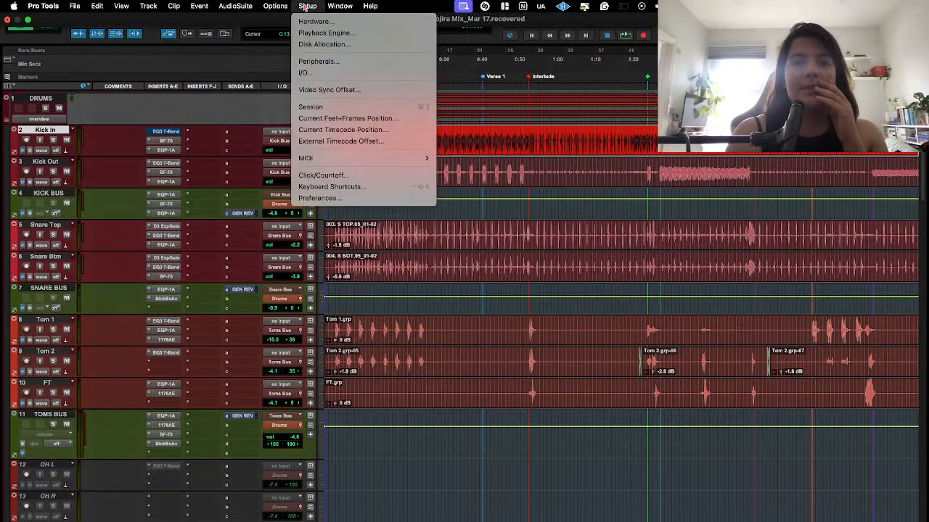
left_click(327, 33)
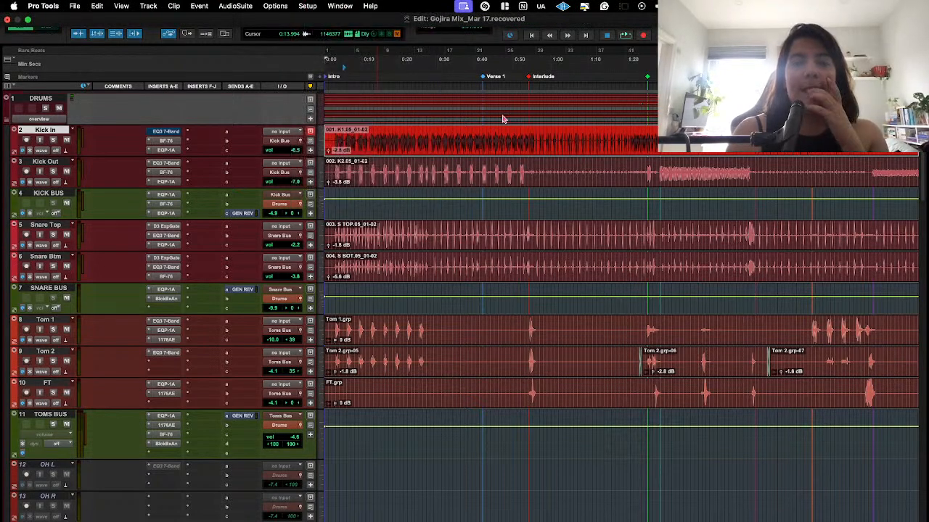
left_click(460, 163)
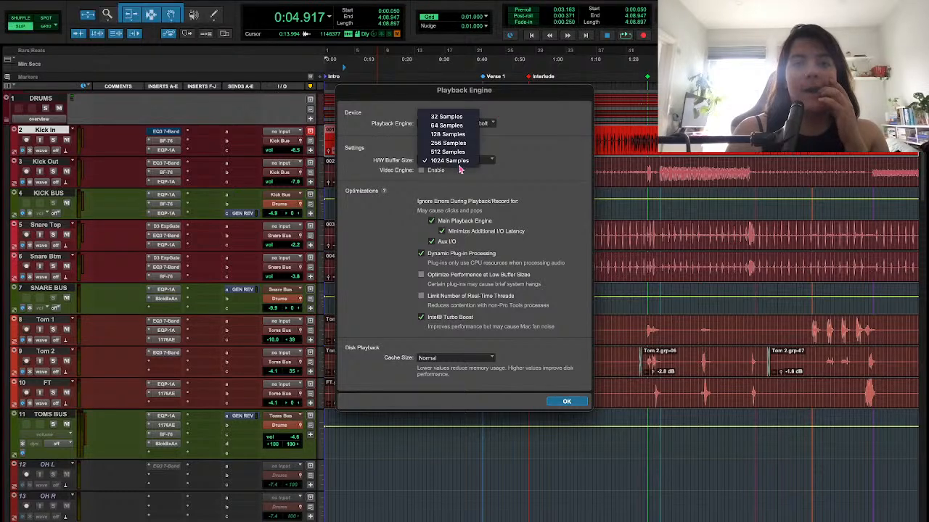
left_click(460, 154)
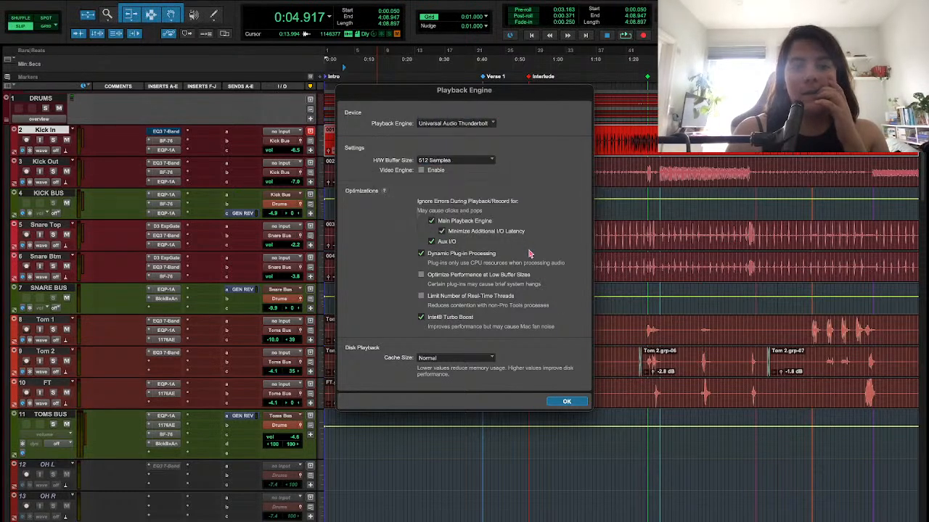
left_click(566, 403)
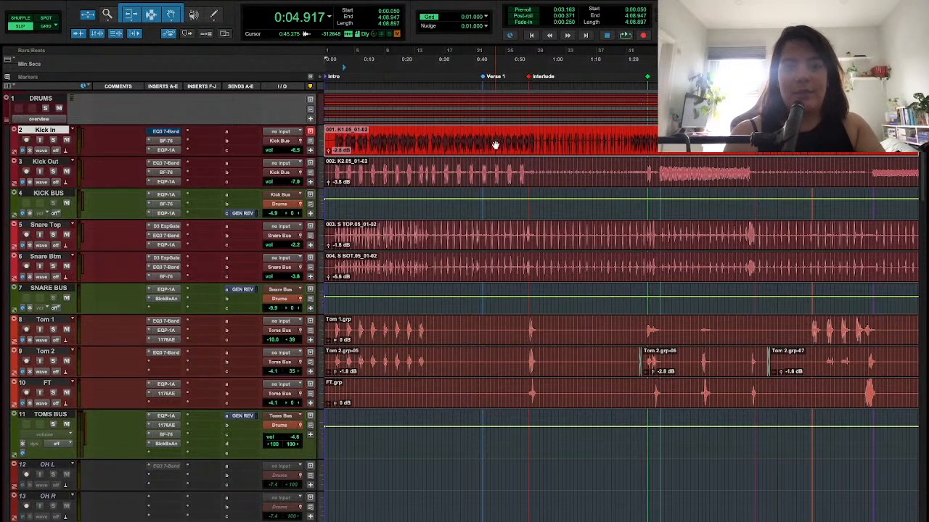
Try playback with the new buffer size, first with the Kick In clip selected and again from the start with the Snare Top clip selected
key("space")
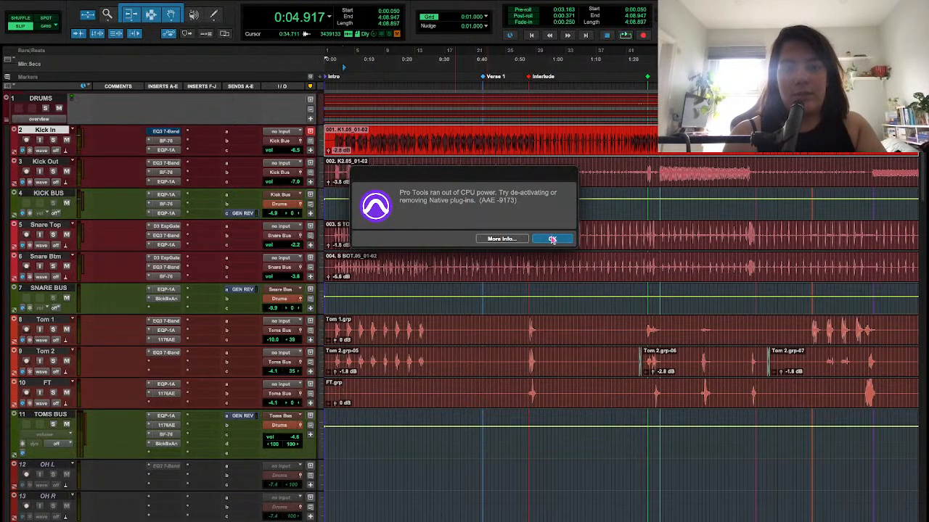
left_click(544, 239)
left_click(540, 241)
key("space")
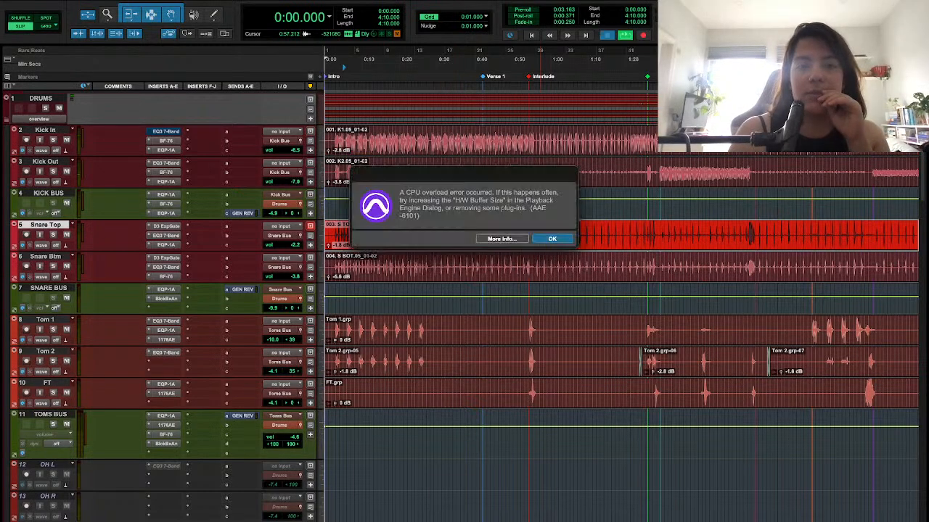
left_click(552, 240)
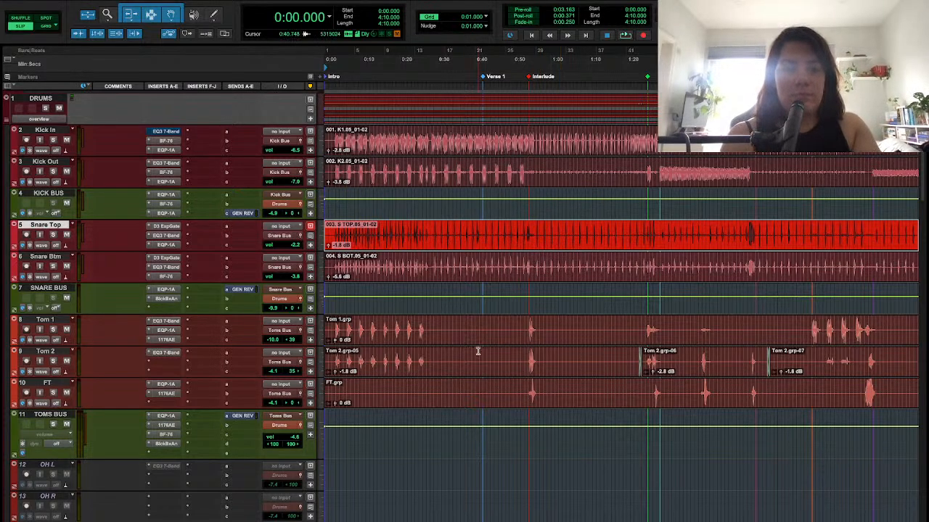
key("space")
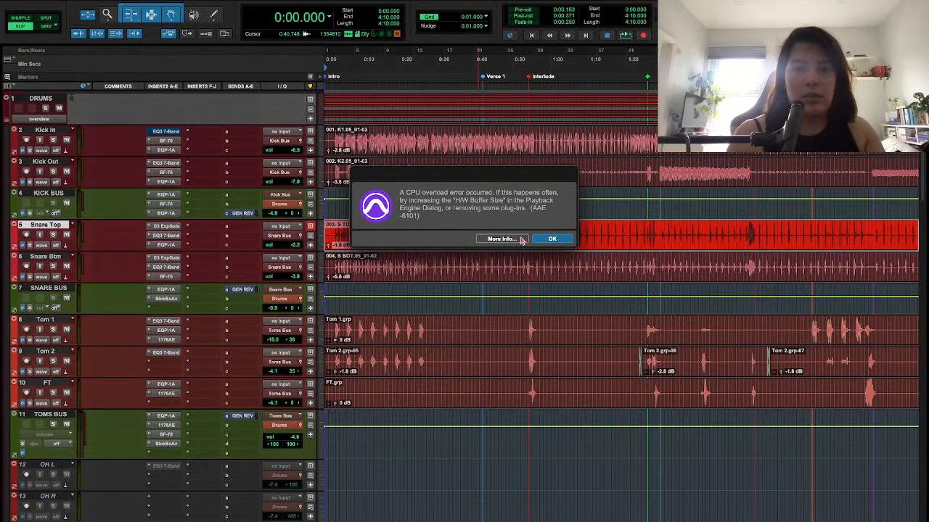
left_click(549, 241)
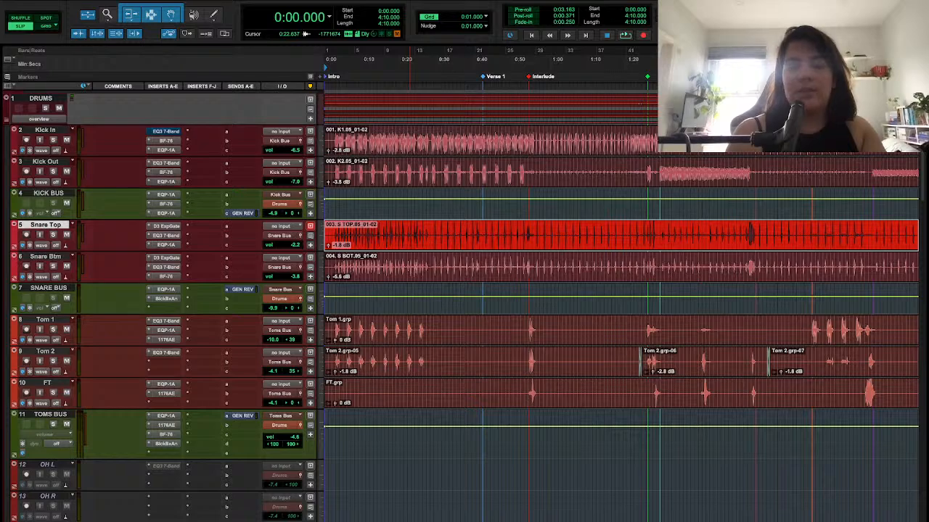
Reselect the Snare Top clip among the drum tracks and play the session from the start
scroll(397, 139, "down", 10)
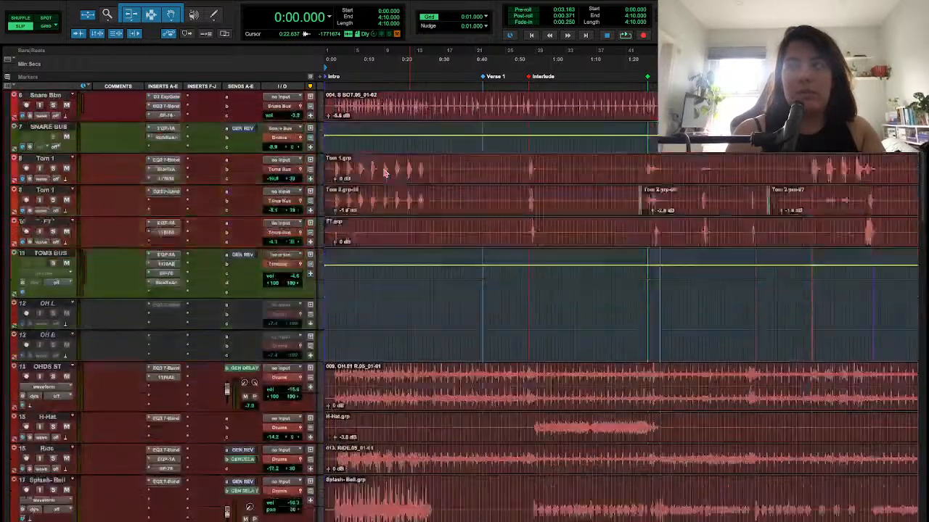
scroll(358, 374, "up", 5)
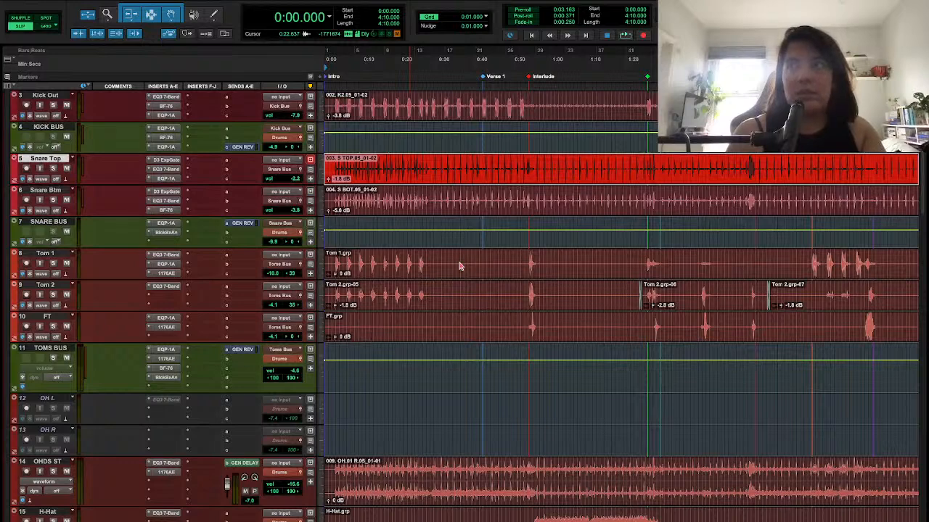
scroll(461, 265, "up", 2)
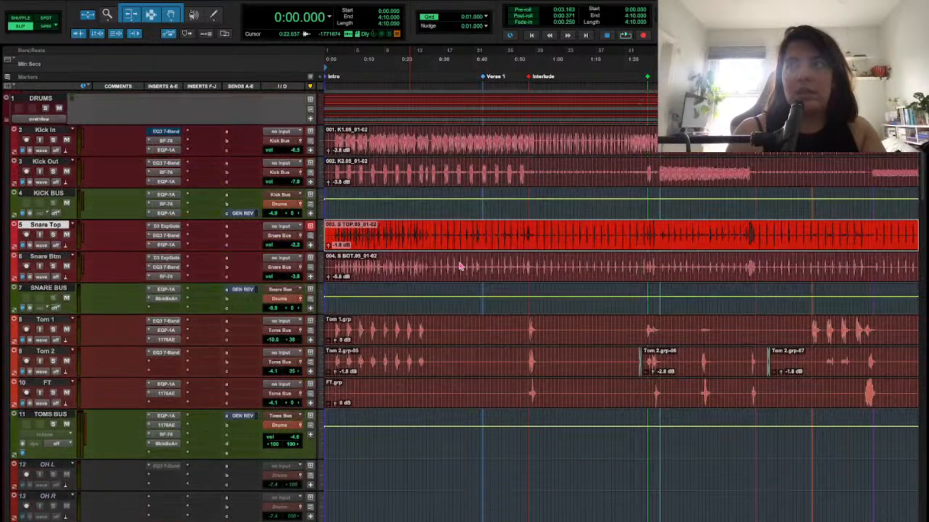
left_click(357, 241)
double_click(359, 229)
key("space")
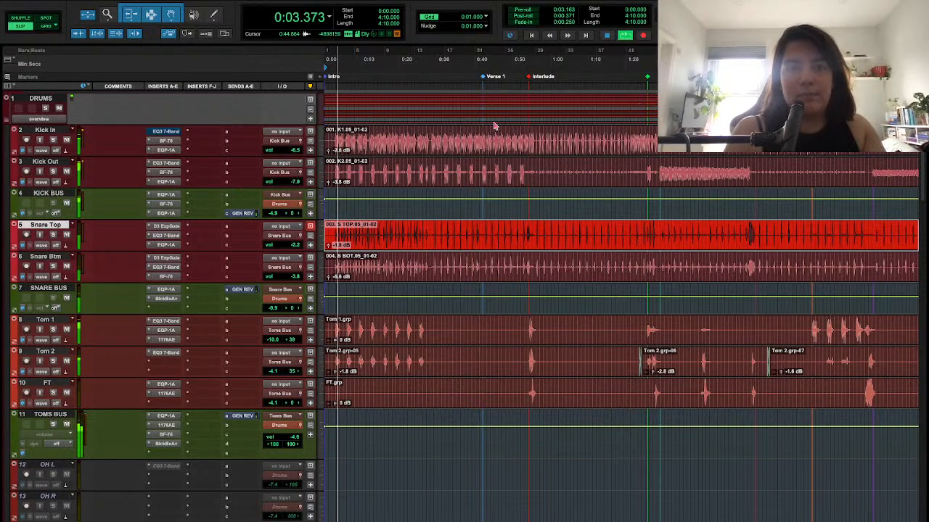
left_click(552, 239)
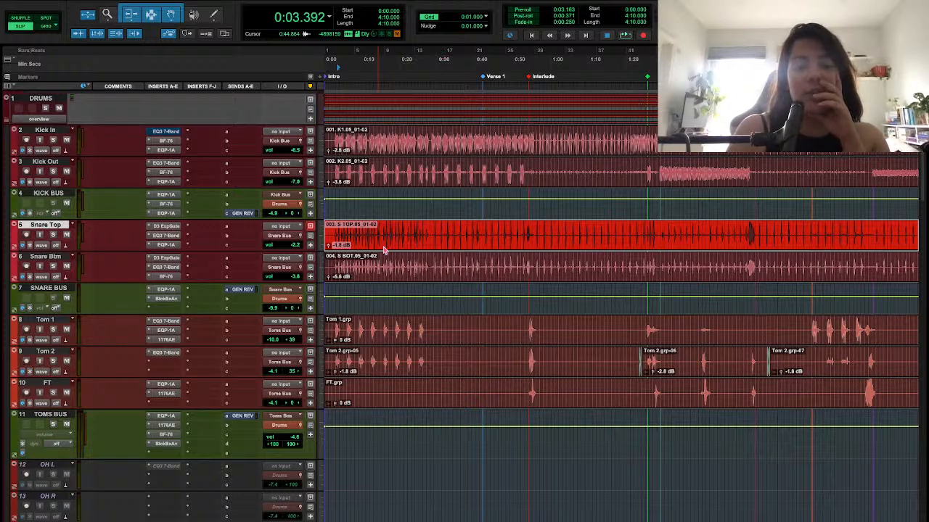
Keep the Snare Top clip selected and resume playback of the intro repeatedly, dismissing each alert
left_click(364, 236)
left_click(345, 242)
key("space")
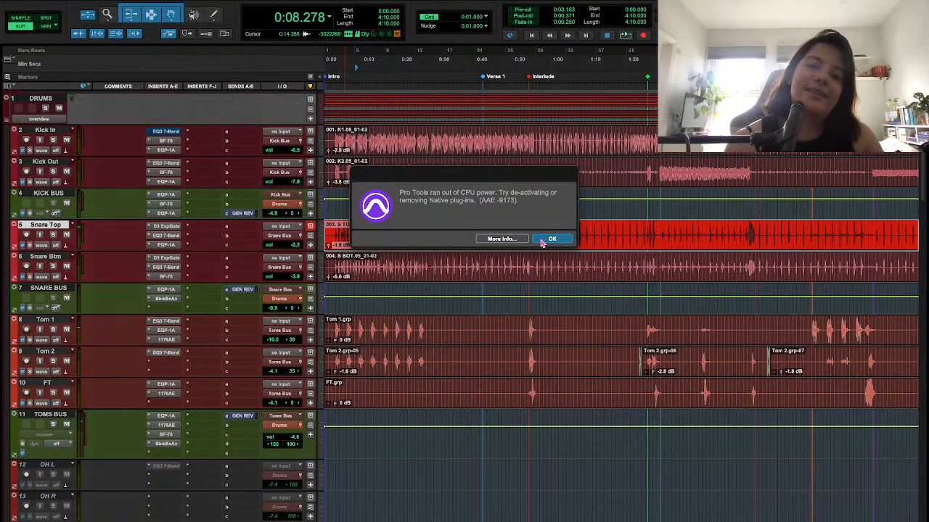
left_click(541, 239)
key("space")
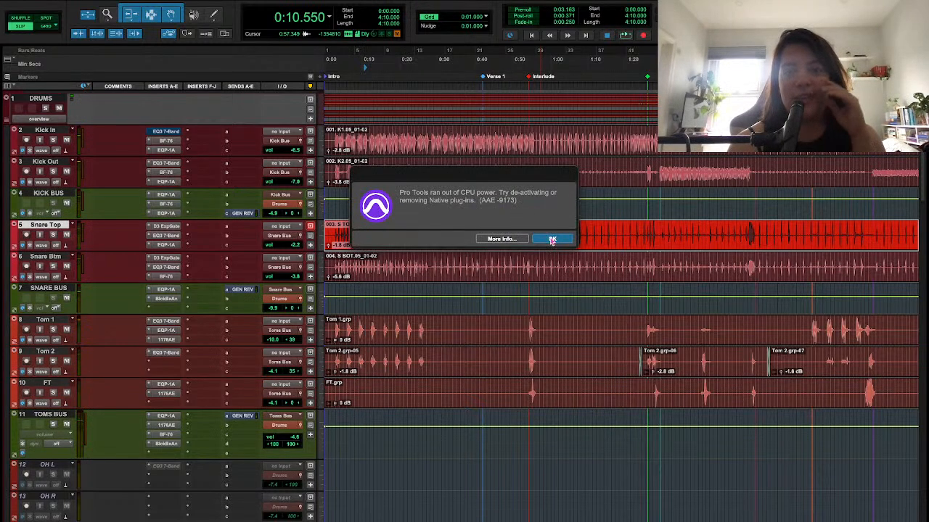
left_click(551, 240)
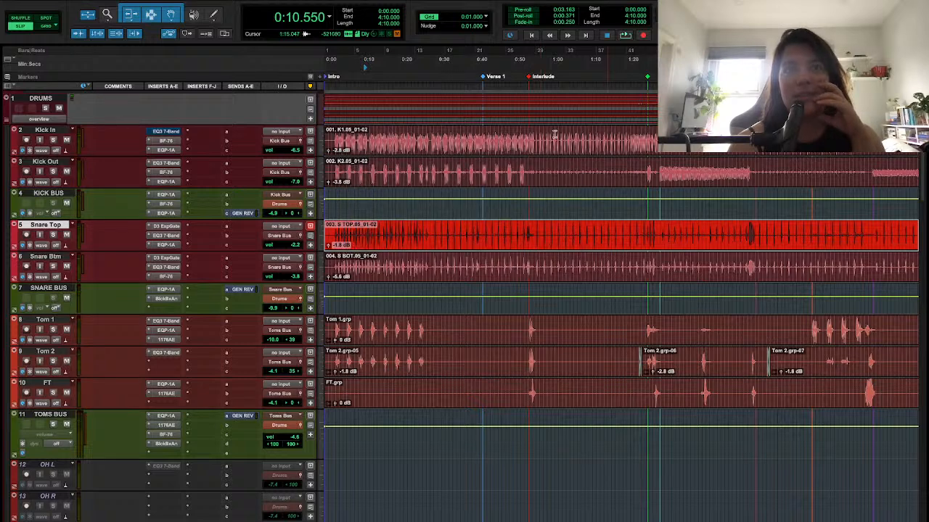
key("space")
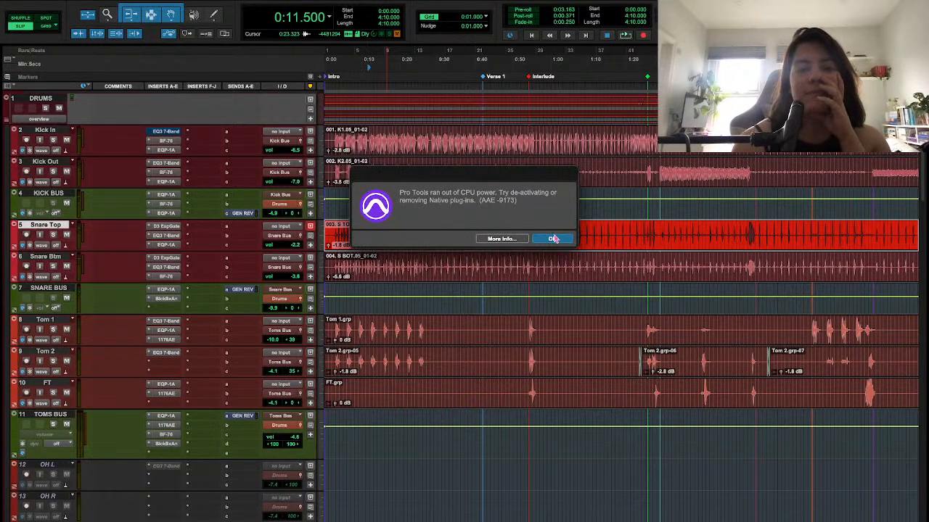
left_click(554, 239)
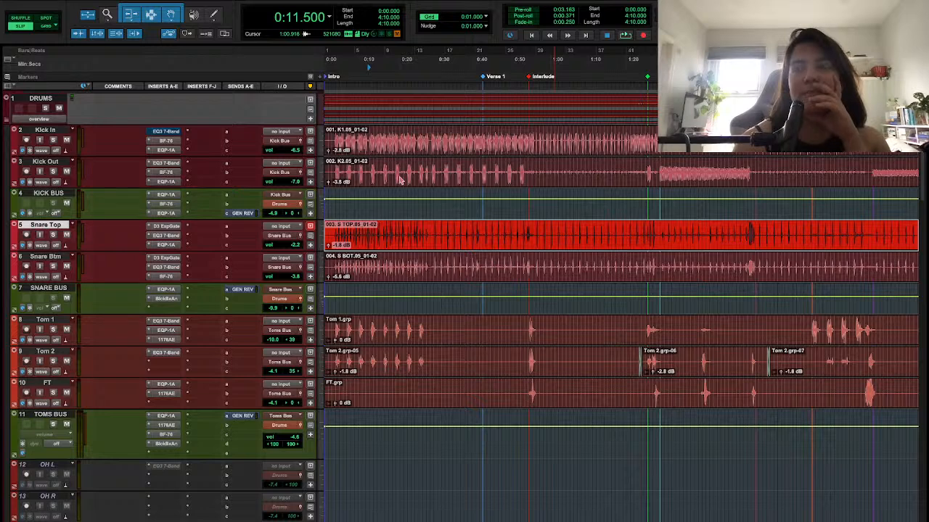
Place the edit cursor at 0:24.009 on the Snare Top track, play from there, and dismiss the alert
left_click(417, 234)
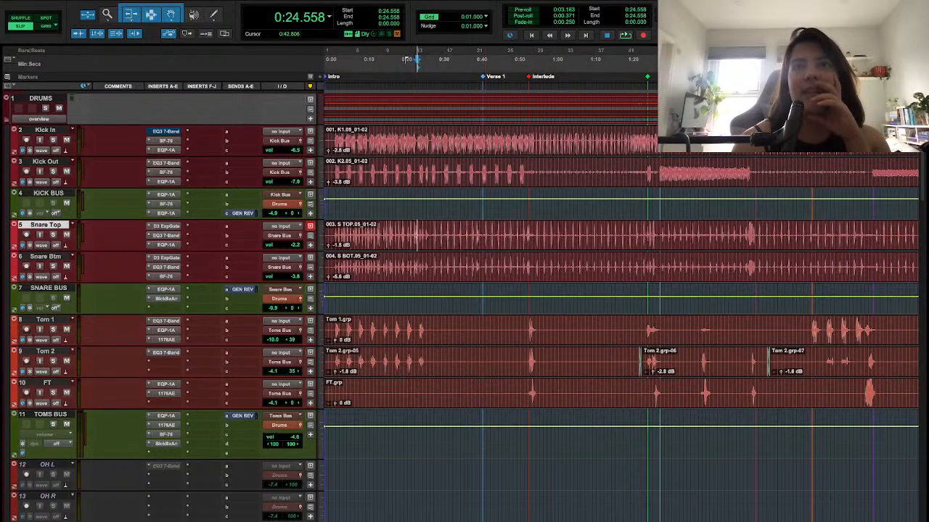
left_click(415, 238)
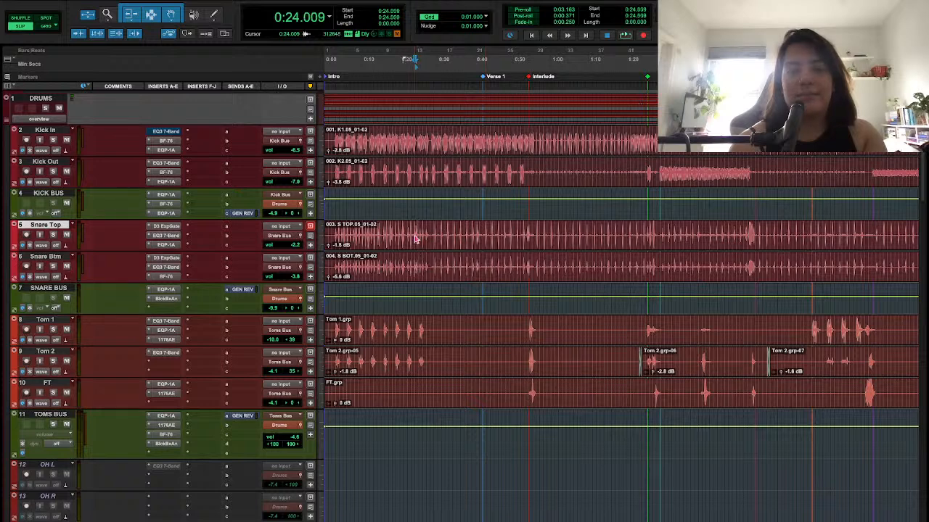
key("space")
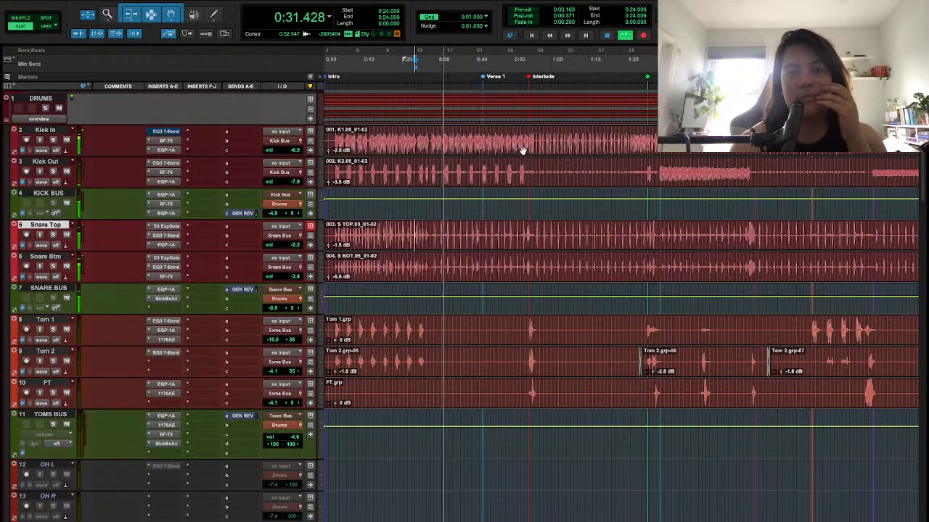
key("space")
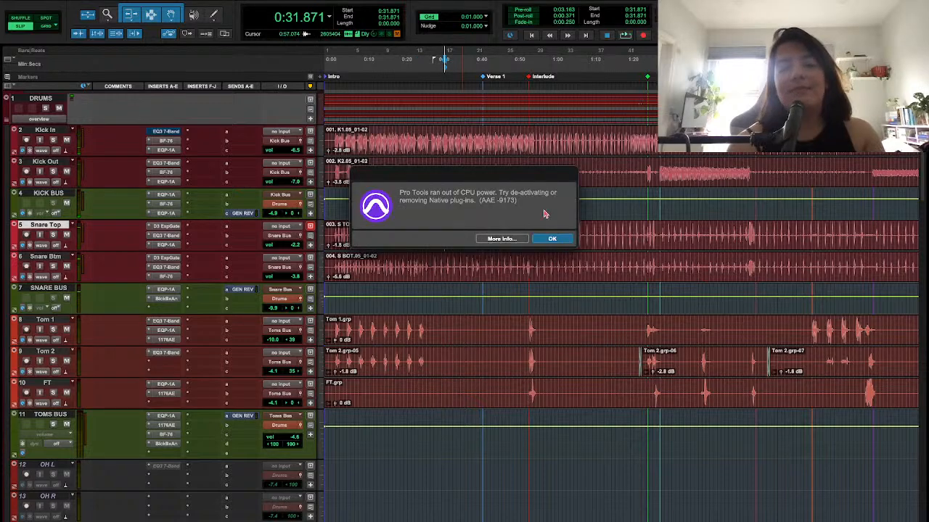
left_click(549, 239)
Move the edit cursor to 1:04.483 on the Snare Top track, within the Interlude, and play from there
left_click(547, 239)
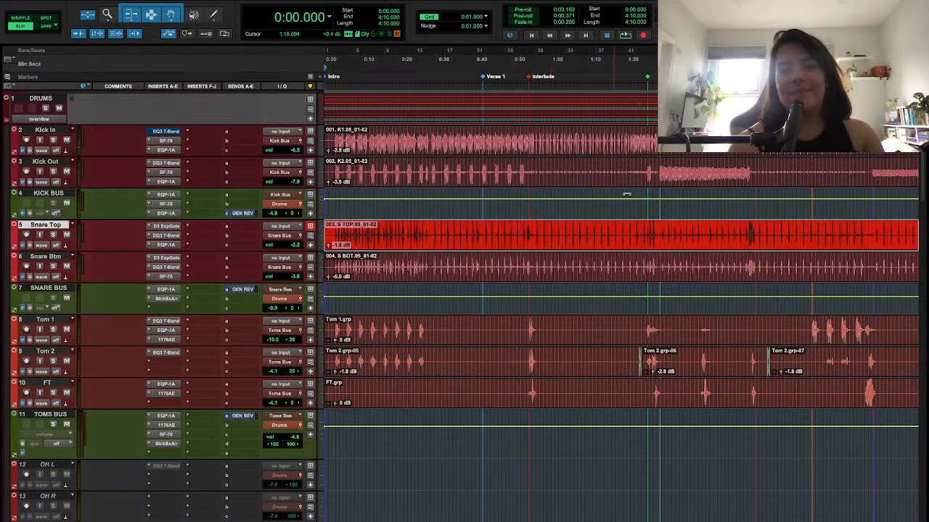
left_click(576, 238)
key("space")
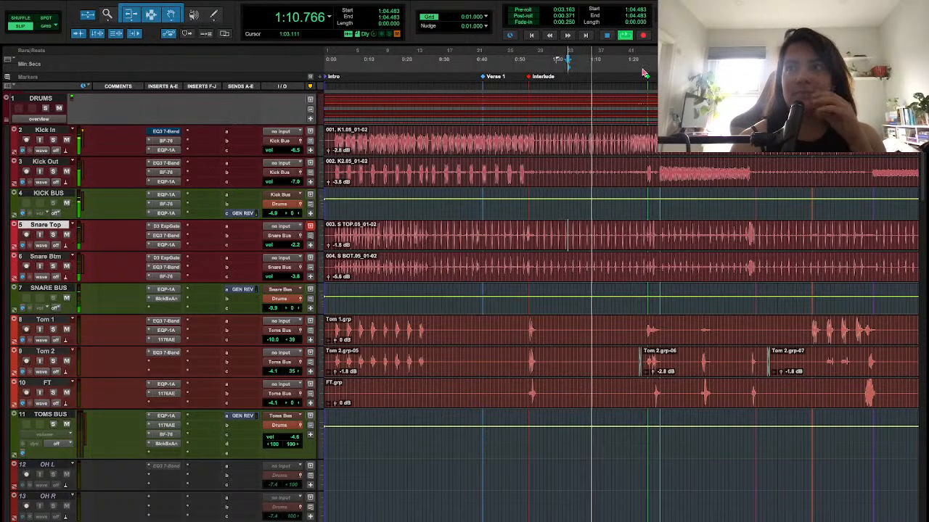
Follow the playback from the Interlude toward Verse 2 across the drum tracks, dismissing the CPU alerts
scroll(602, 150, "right", 3)
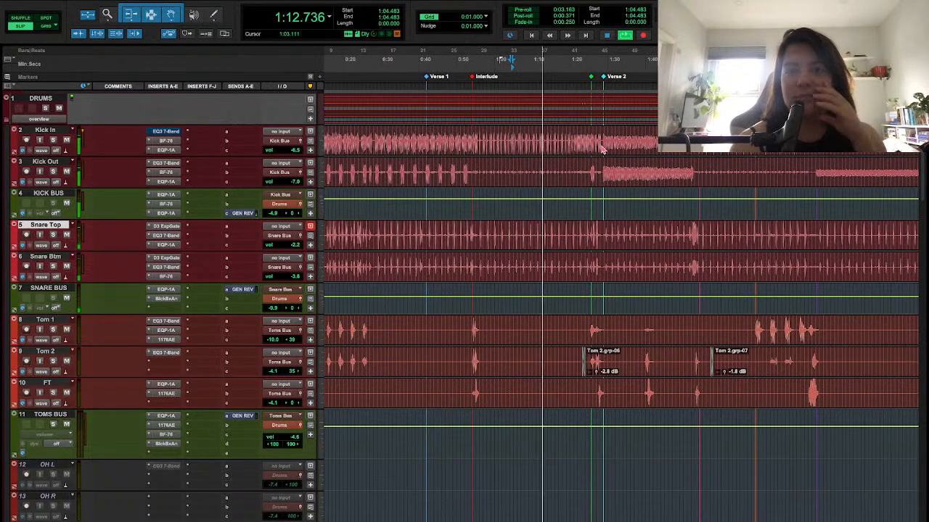
scroll(518, 376, "down", 2)
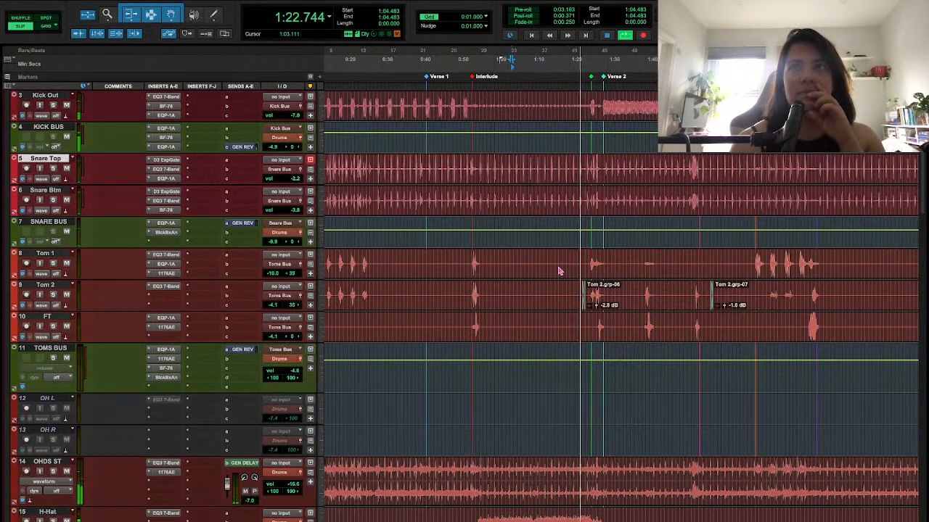
scroll(565, 218, "up", 2)
scroll(565, 218, "left", 2)
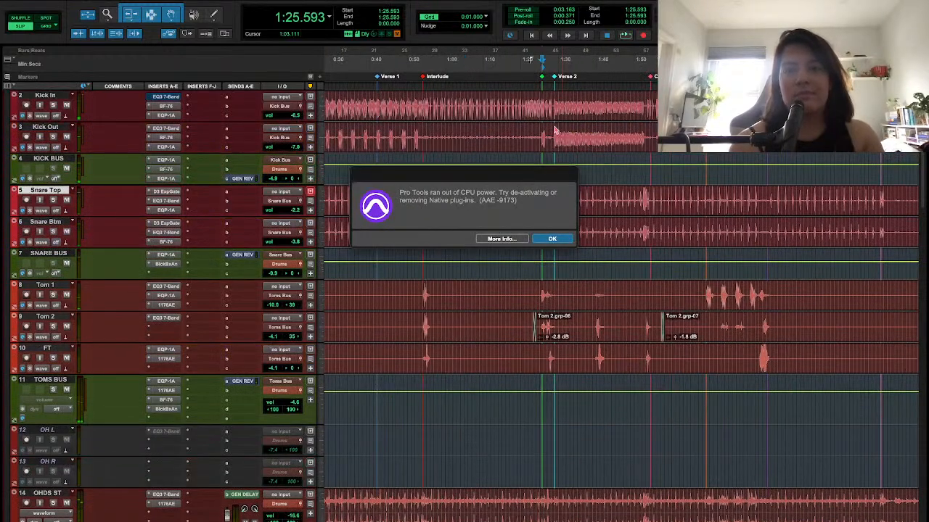
left_click(551, 243)
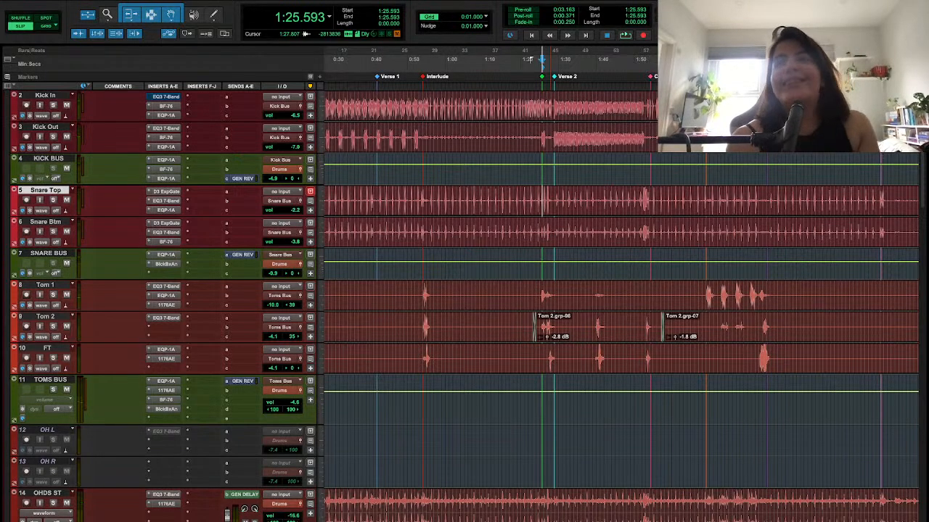
left_click(549, 243)
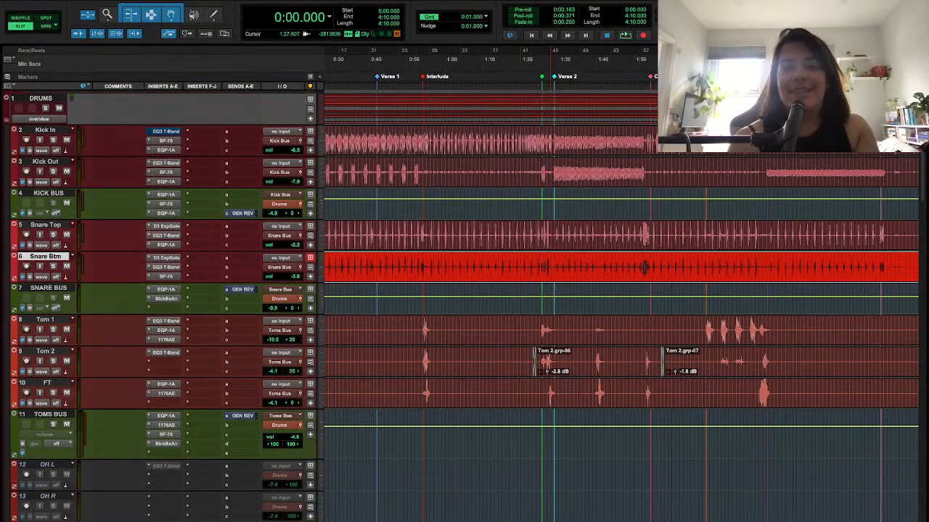
left_click_drag(454, 273, 518, 49)
key("space")
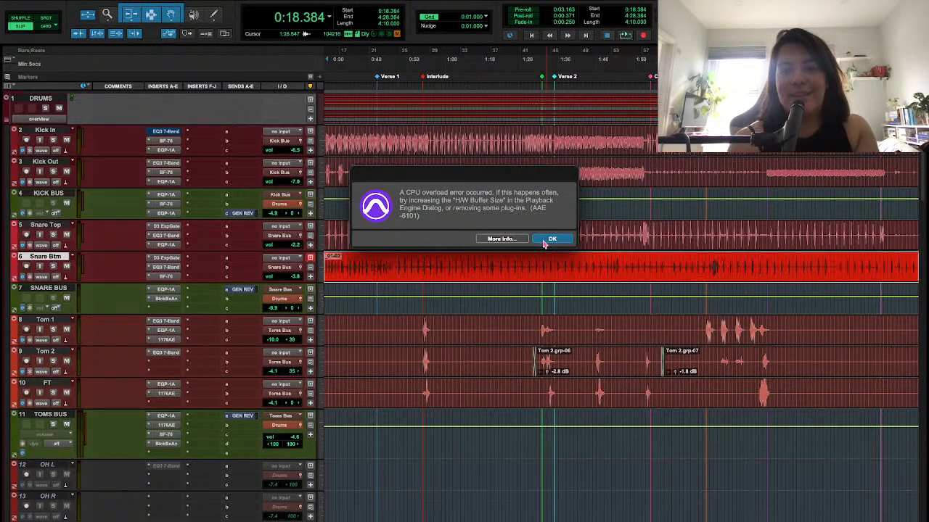
key("Return")
scroll(501, 290, "left", 5)
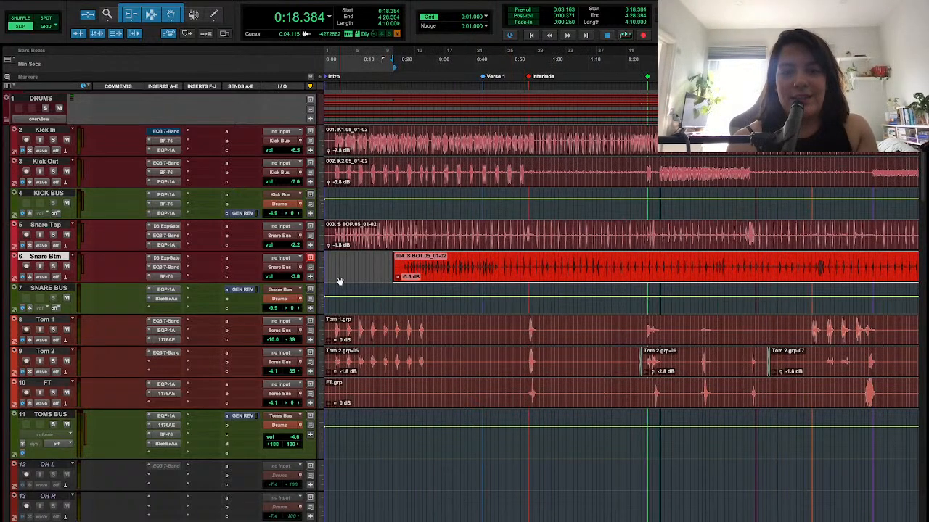
left_click_drag(337, 279, 339, 279)
Place the edit cursor shortly before Verse 2, select the whole Kick In clip, and play from its start, dismissing the alert
left_click(643, 262)
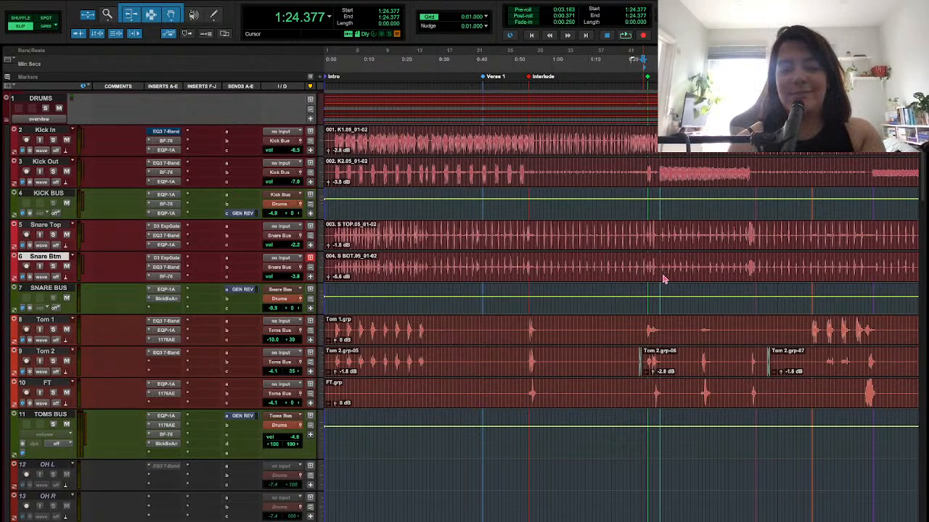
left_click(638, 141)
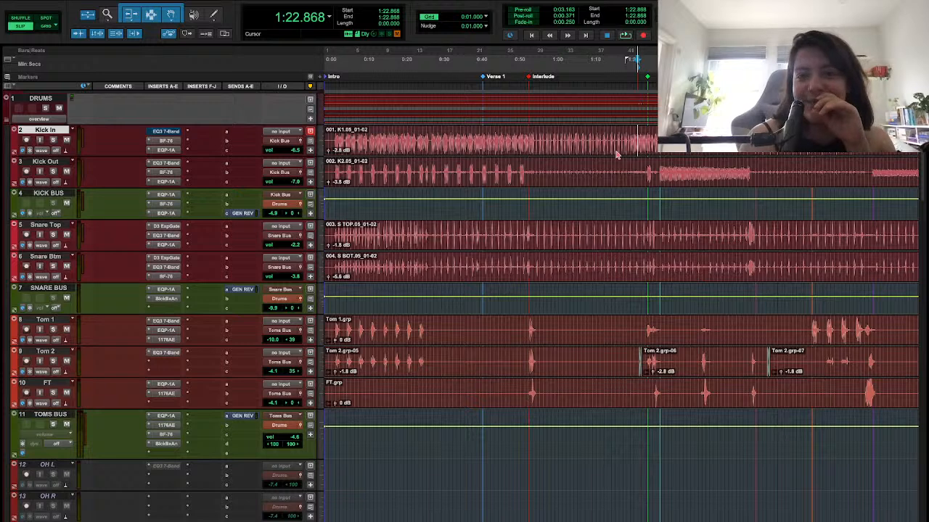
left_click(638, 142)
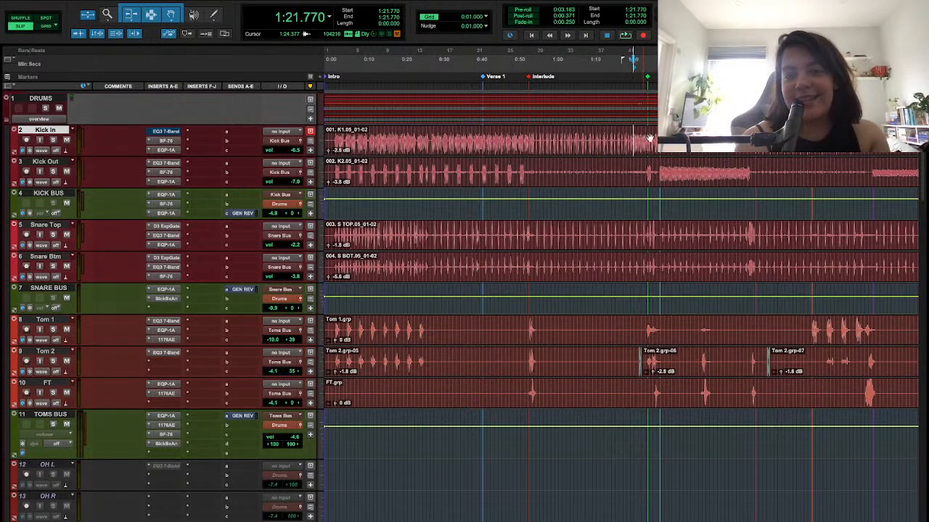
double_click(638, 142)
left_click(624, 34)
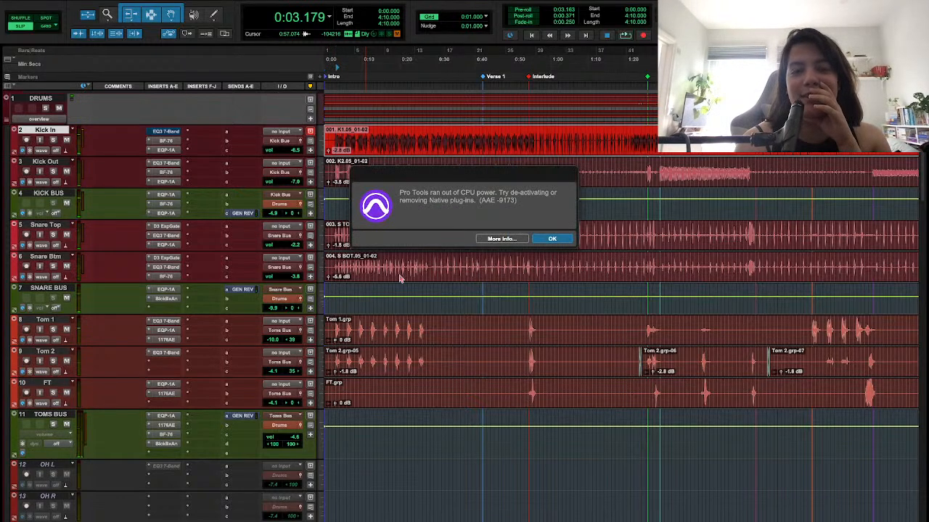
left_click(551, 240)
scroll(462, 216, "down", 9)
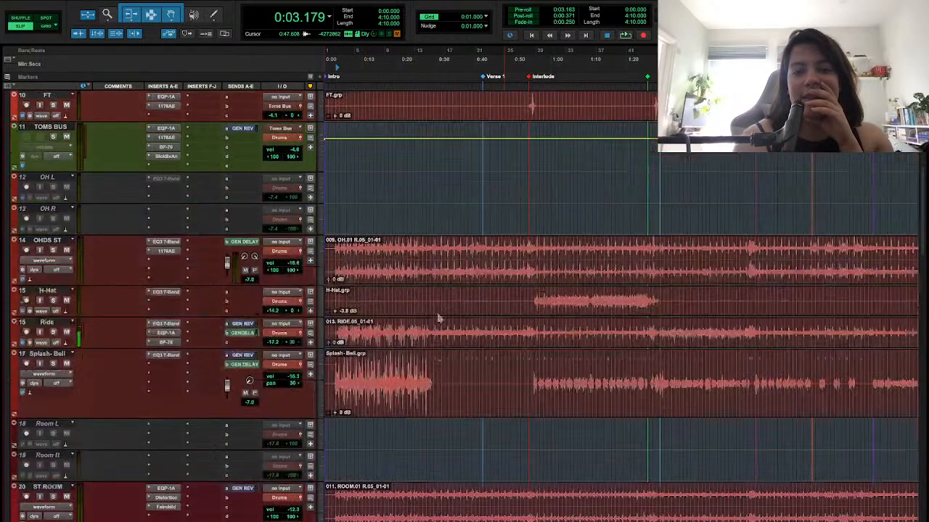
scroll(461, 216, "up", 9)
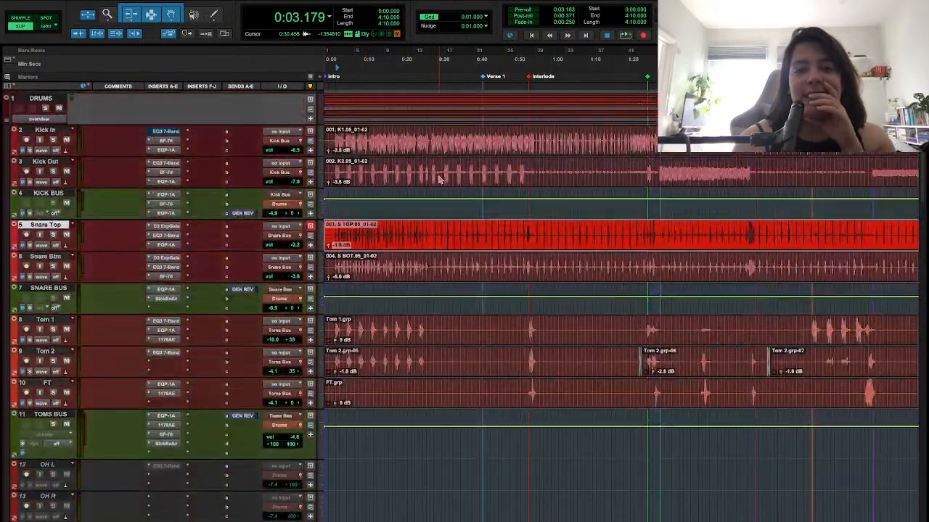
left_click_drag(439, 231, 439, 174)
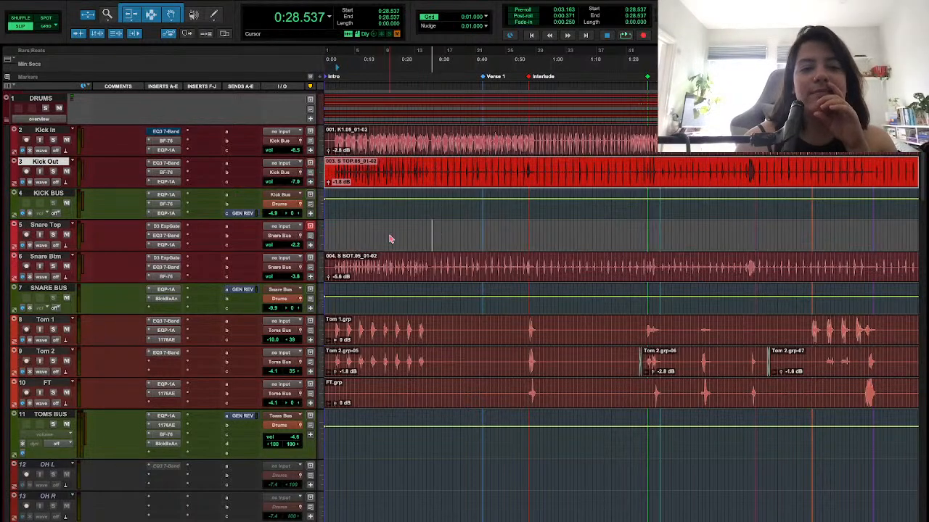
key("ctrl+z")
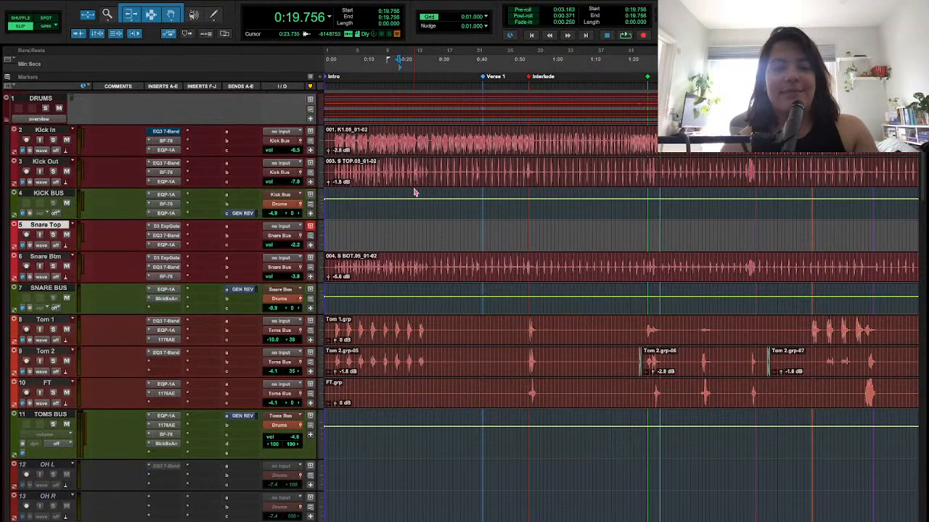
key("ctrl+z")
Select 0:29.635 to 1:27.121 from the DRUMS folder through KICK BUS, then play from 0:46.098 on Kick In, dismissing the alert
left_click(436, 206)
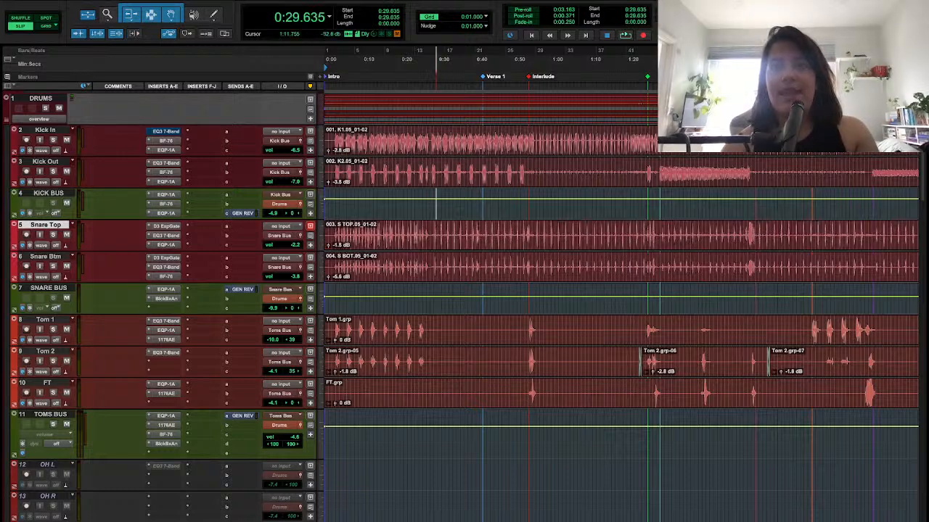
left_click_drag(436, 206, 655, 105)
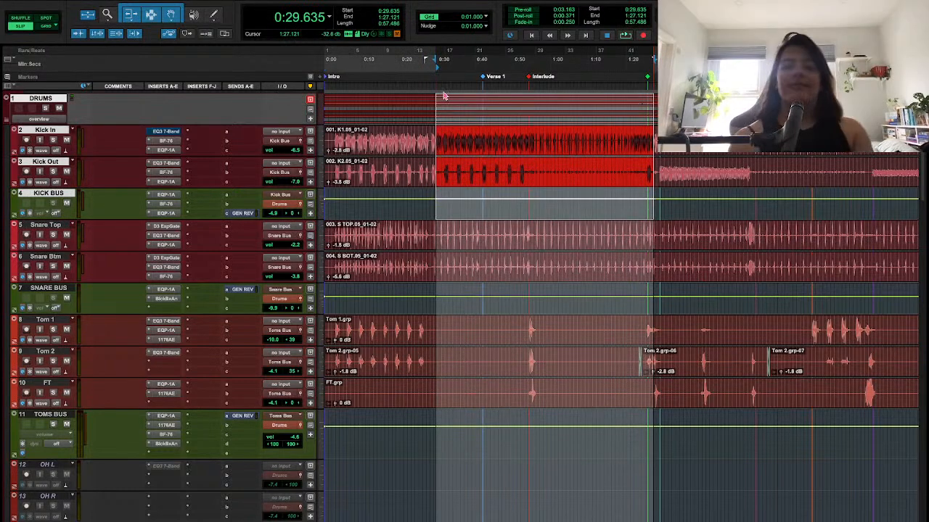
left_click(499, 142)
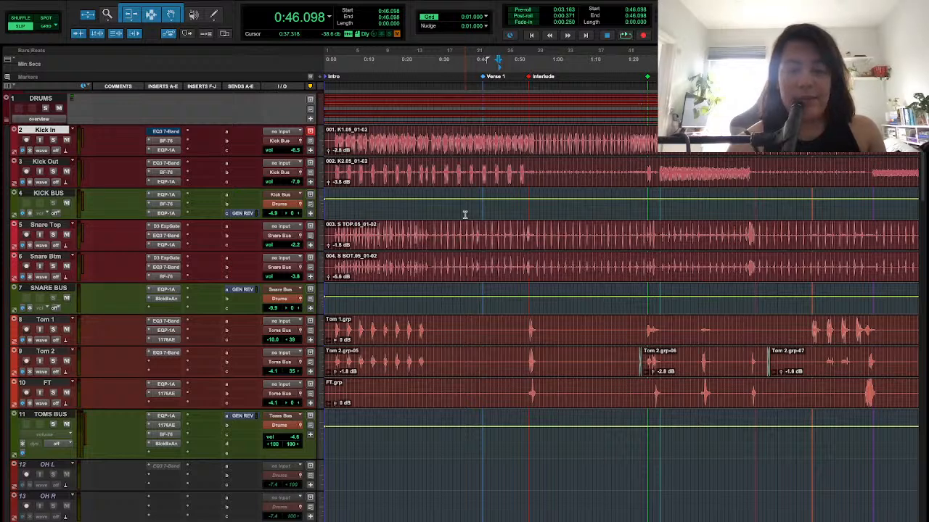
key("space")
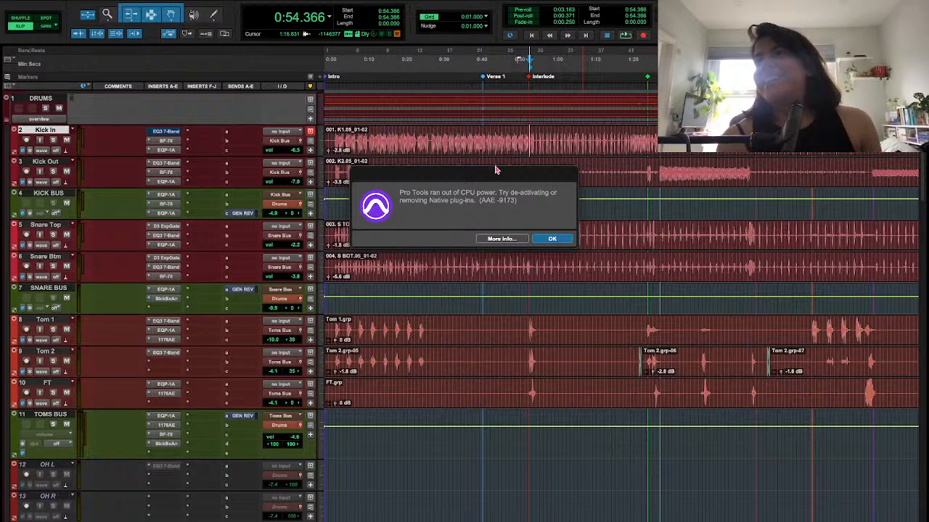
left_click(552, 239)
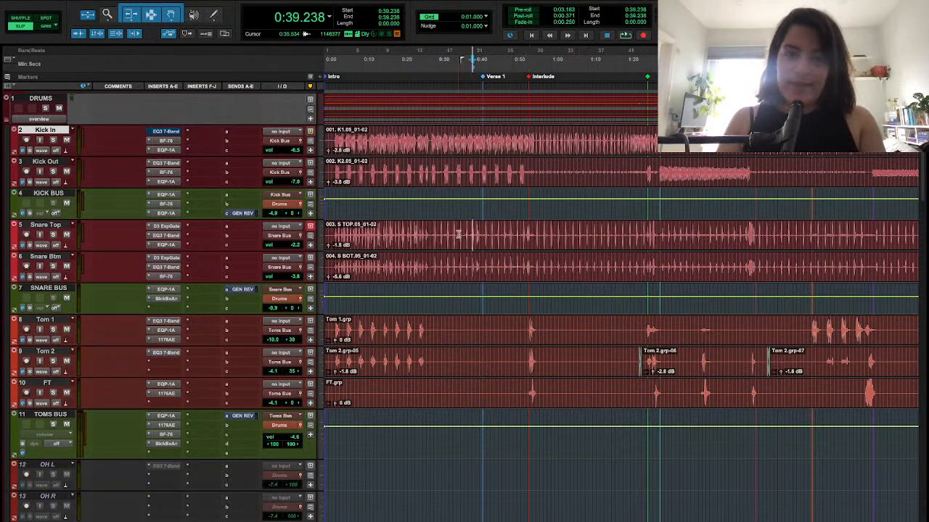
Play from 0:35.910 on the Snare Top track and follow the mixer levels through to the vocal and effects channels, dismissing the alert
left_click(460, 233)
key("space")
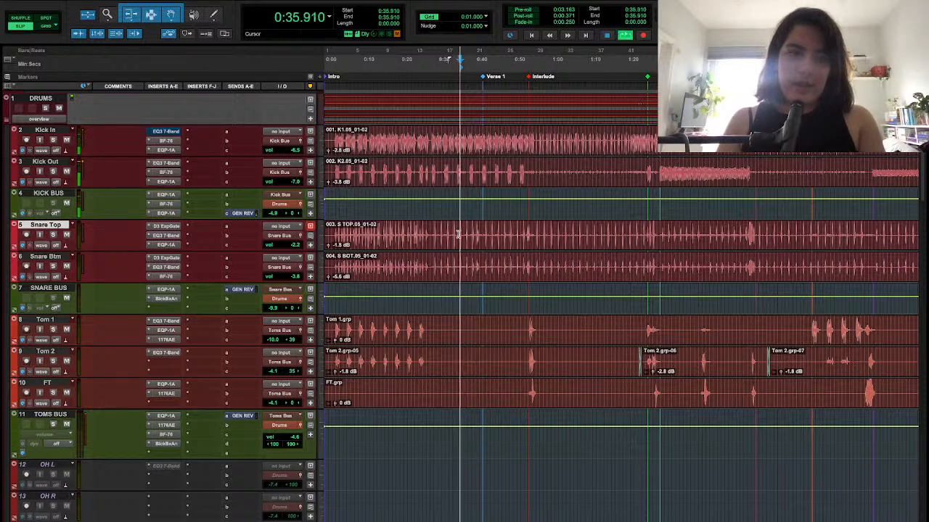
key("space")
key("space")
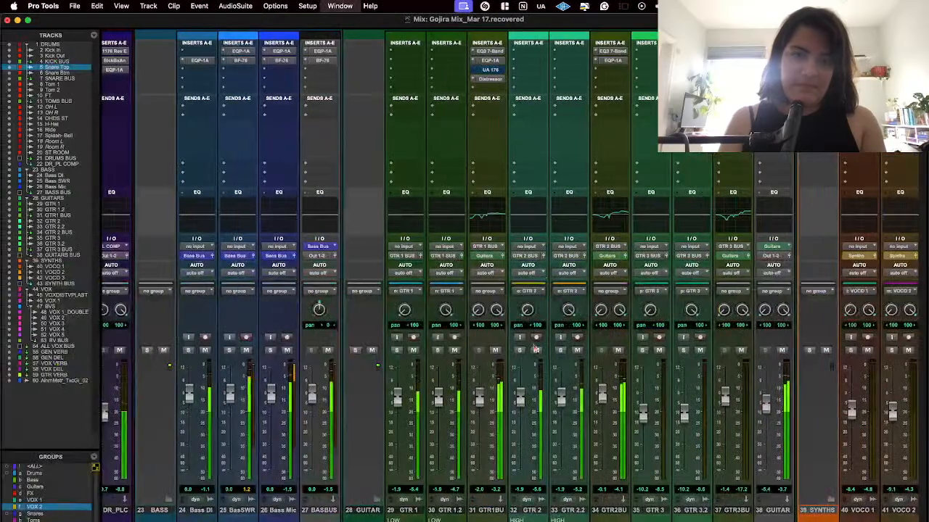
scroll(534, 350, "right", 10)
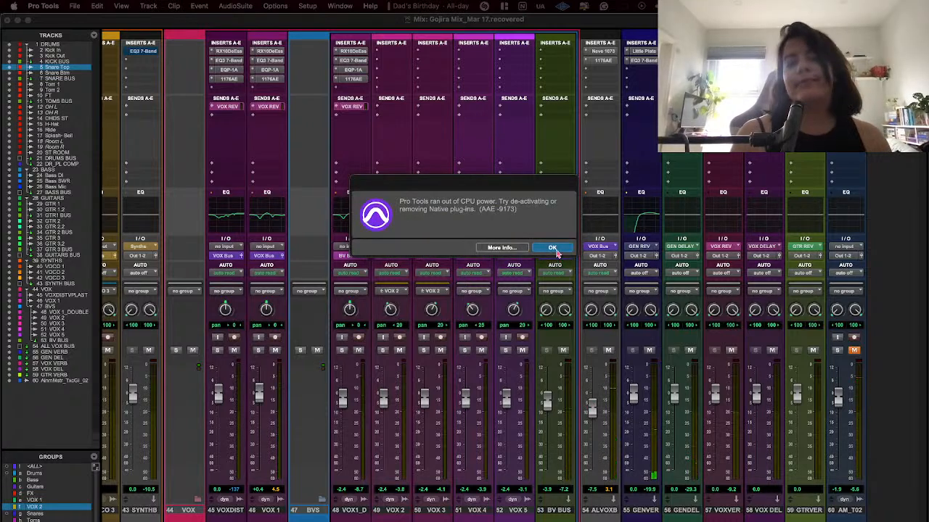
left_click(553, 248)
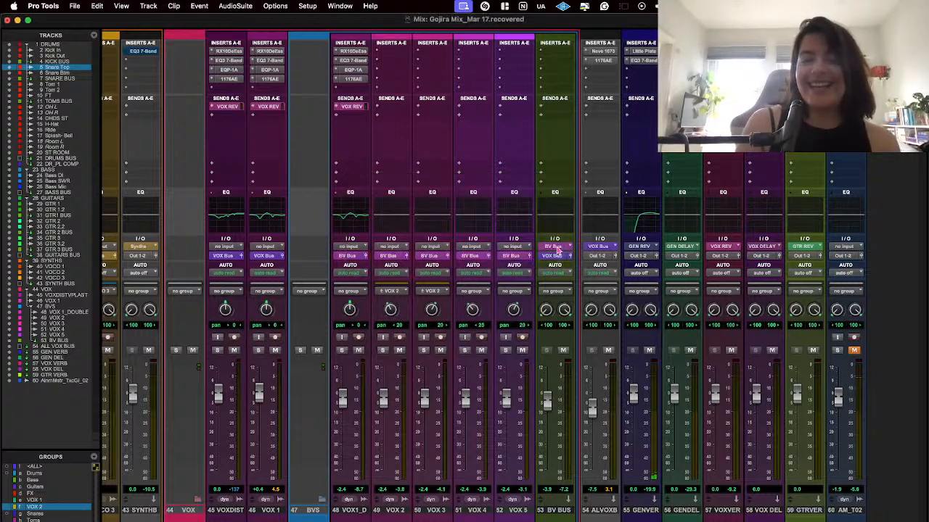
Return to the Edit window and resume playback from 1:34.600, dismissing each CPU alert
key("super+equal")
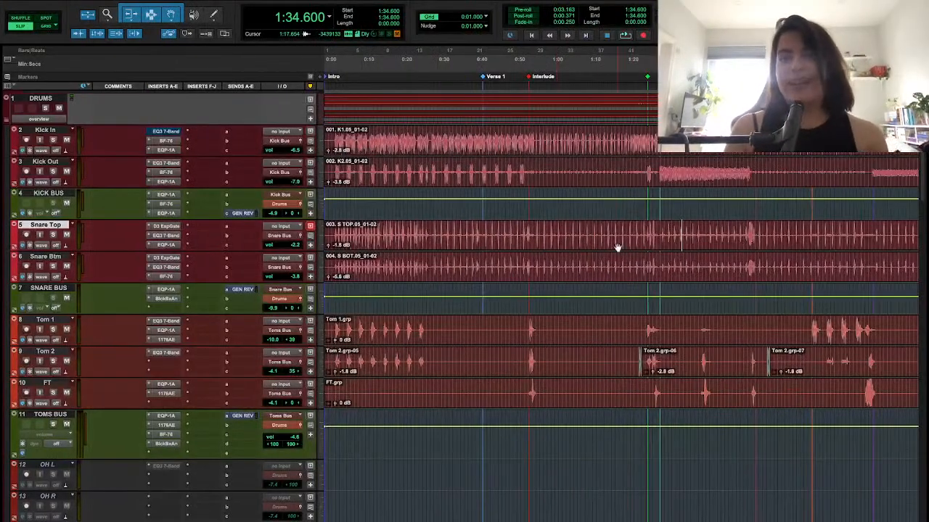
key("space")
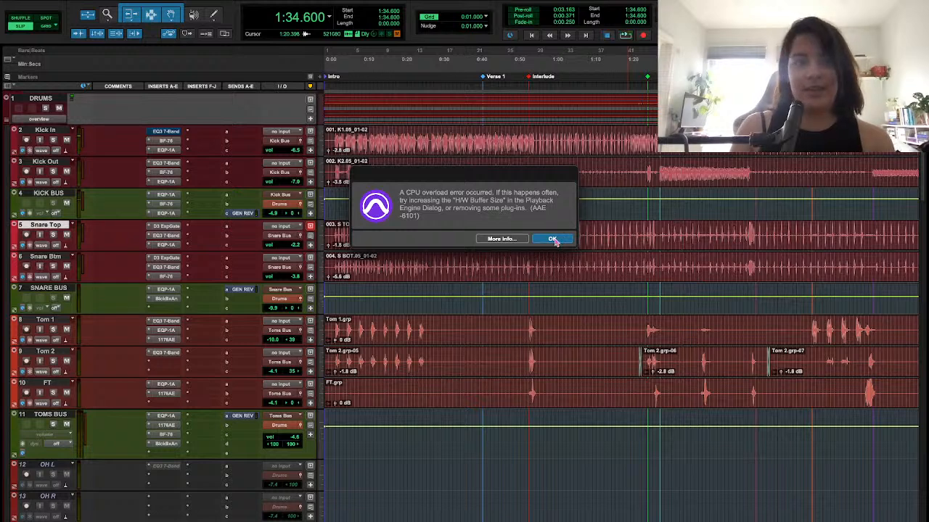
left_click(553, 240)
key("space")
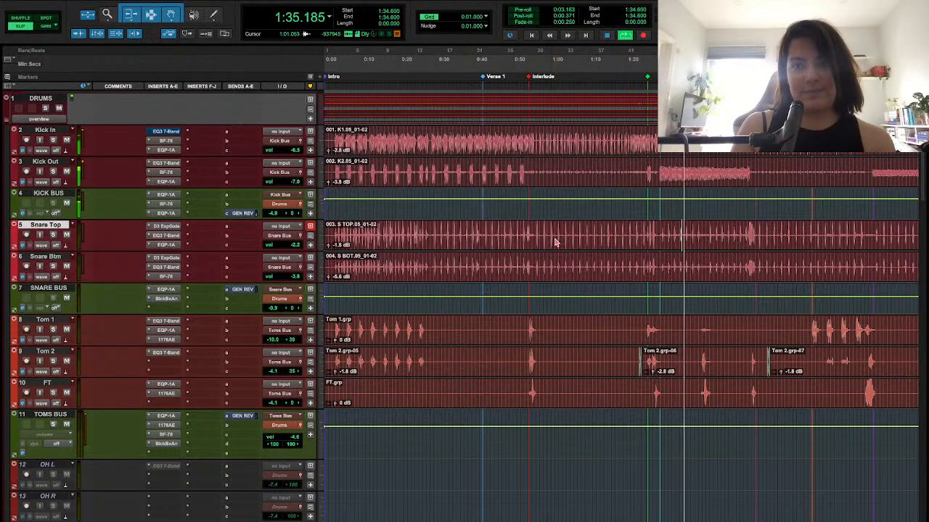
left_click(553, 239)
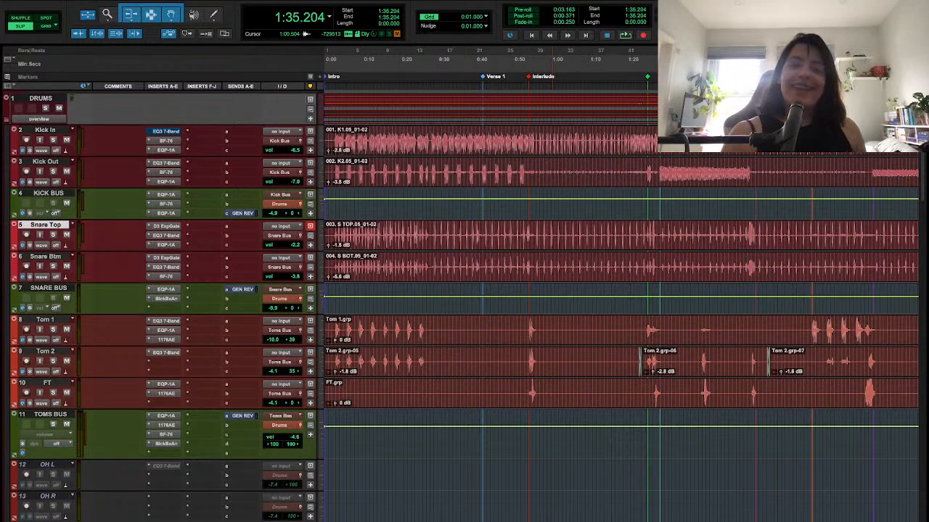
Solo and unmute the AlnM_TGI_02 reference track, play it briefly from 0:06.859, then stop and restore its solo and mute states
scroll(508, 284, "down", 10)
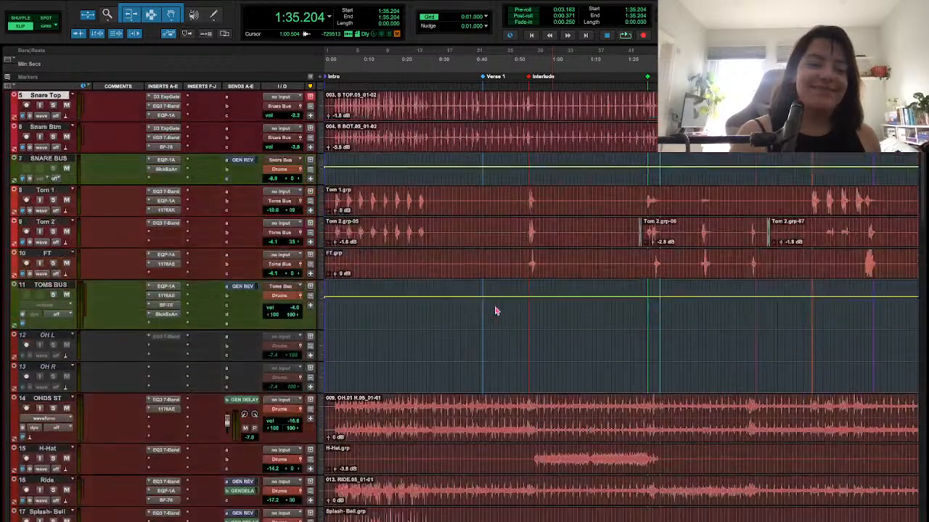
scroll(495, 311, "down", 10)
scroll(495, 311, "down", 8)
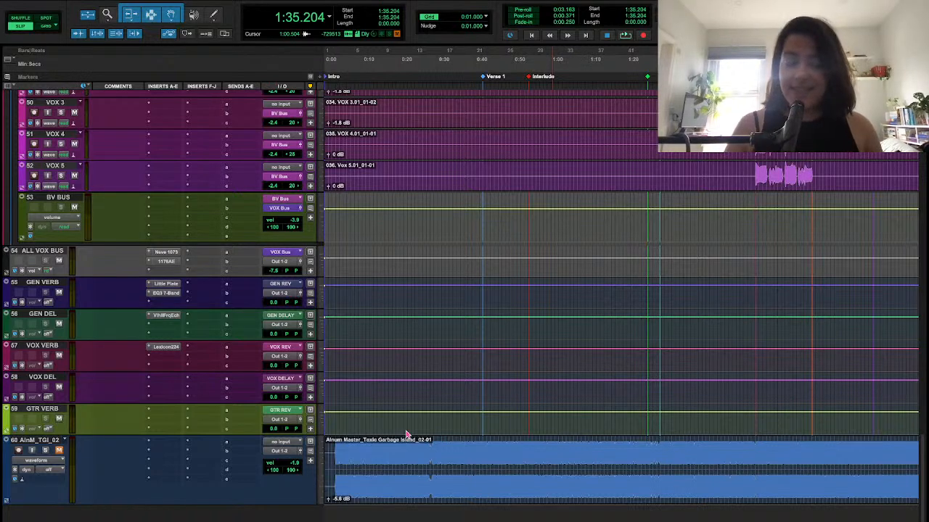
left_click(45, 451)
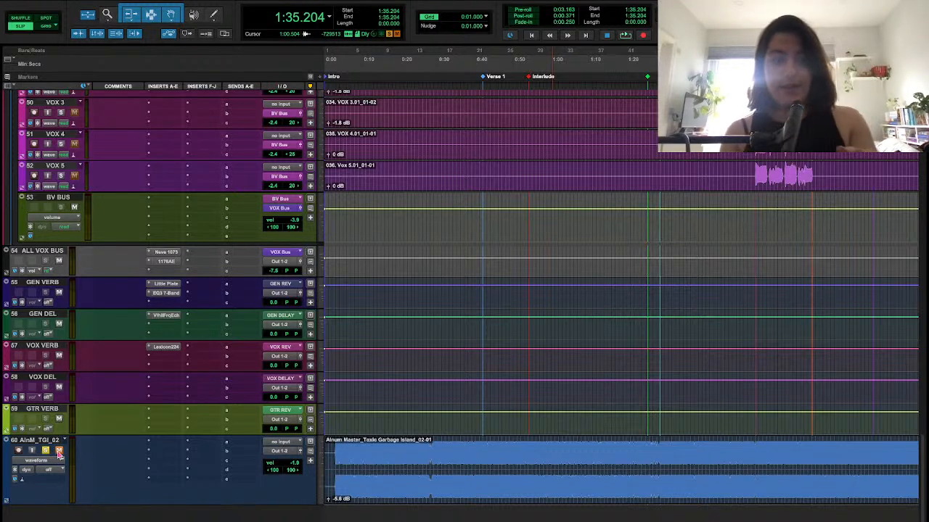
left_click(350, 454)
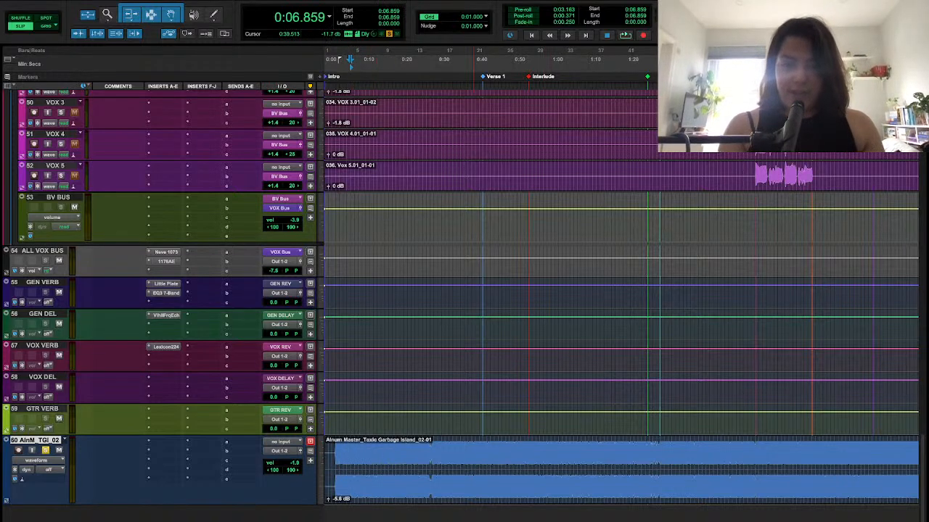
key("space")
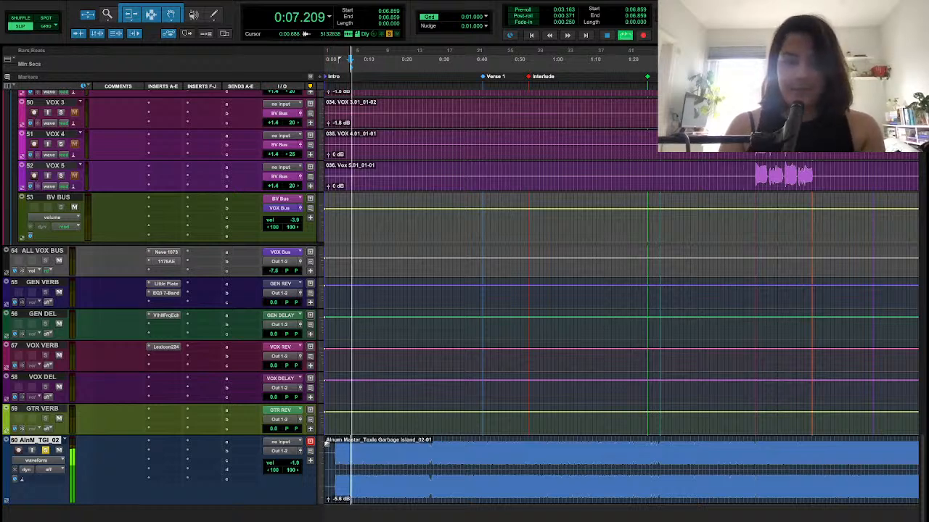
key("space")
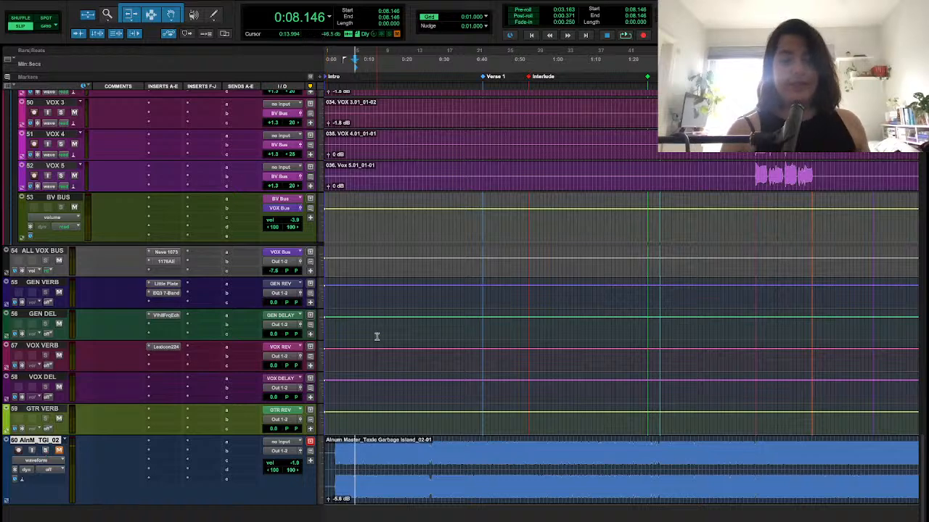
scroll(375, 334, "up", 10)
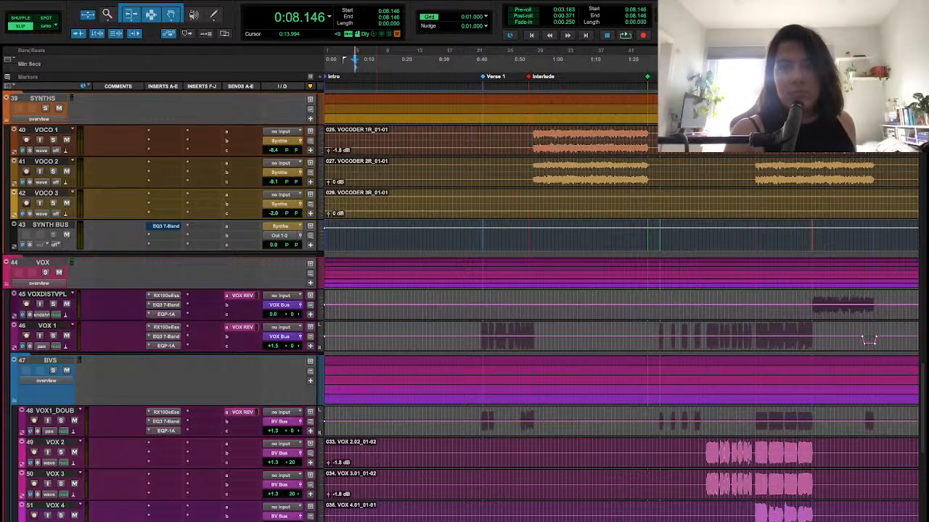
Open the EQP-1A equalizer on the Kick In track and position its window clear of the inserts
scroll(493, 218, "up", 10)
scroll(494, 219, "up", 10)
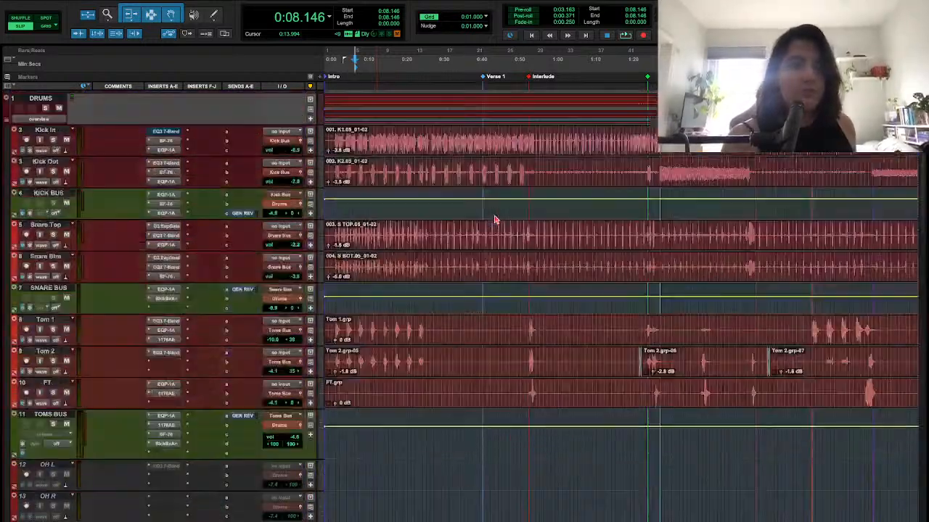
scroll(421, 264, "down", 4)
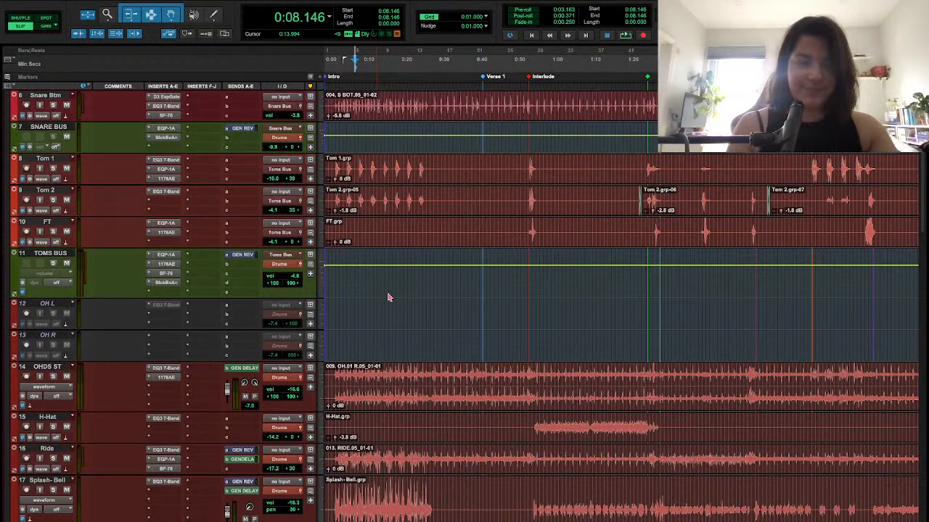
scroll(391, 297, "up", 5)
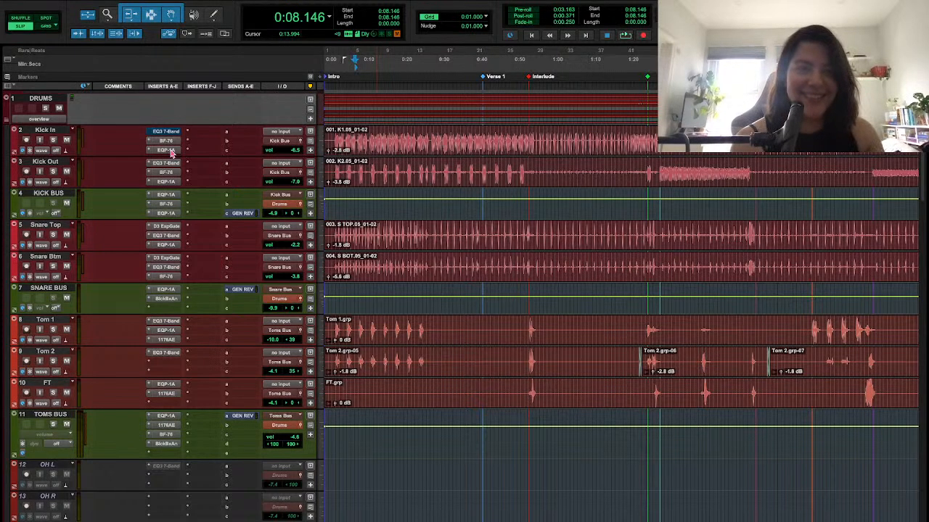
left_click(171, 153)
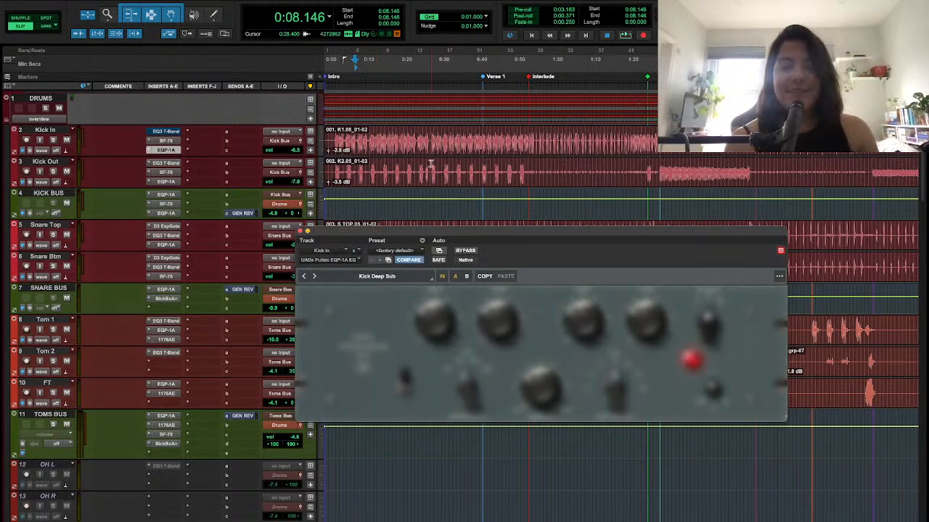
left_click_drag(449, 234, 338, 226)
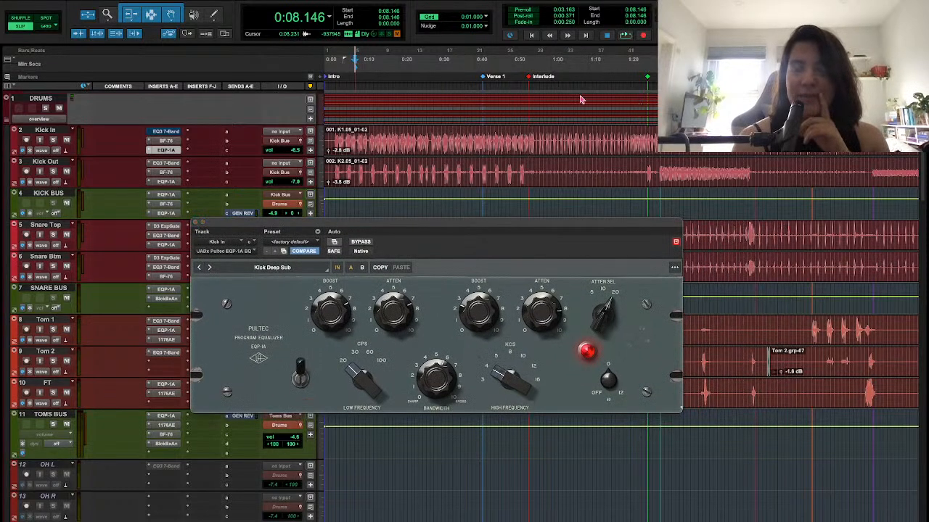
left_click_drag(443, 226, 463, 168)
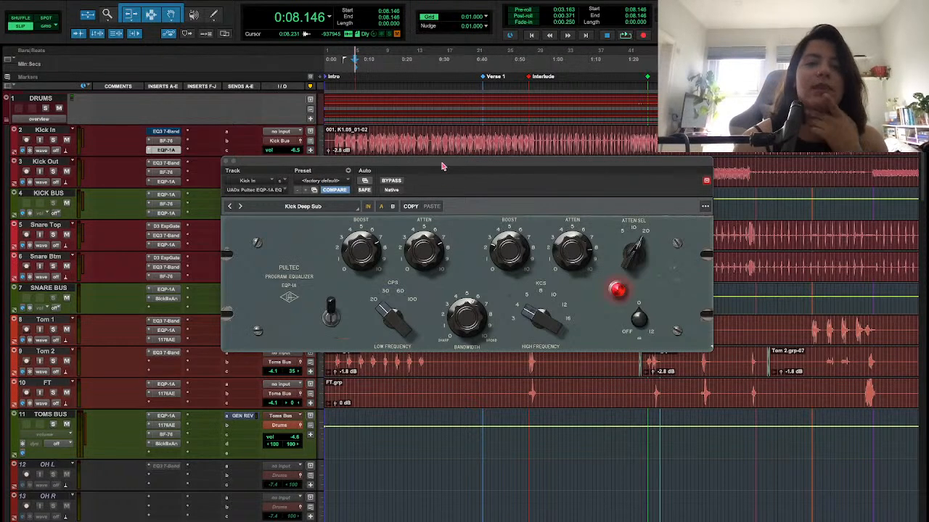
left_click_drag(442, 166, 455, 139)
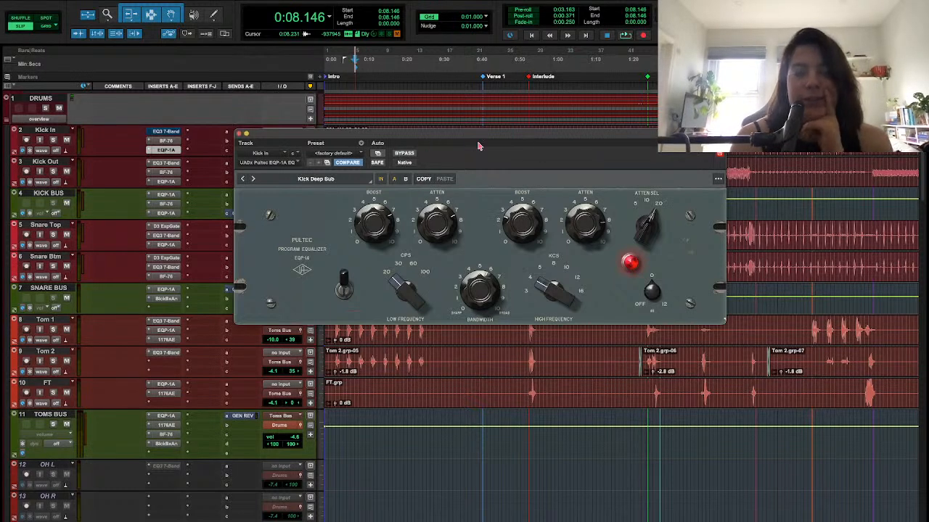
left_click_drag(245, 143, 293, 152)
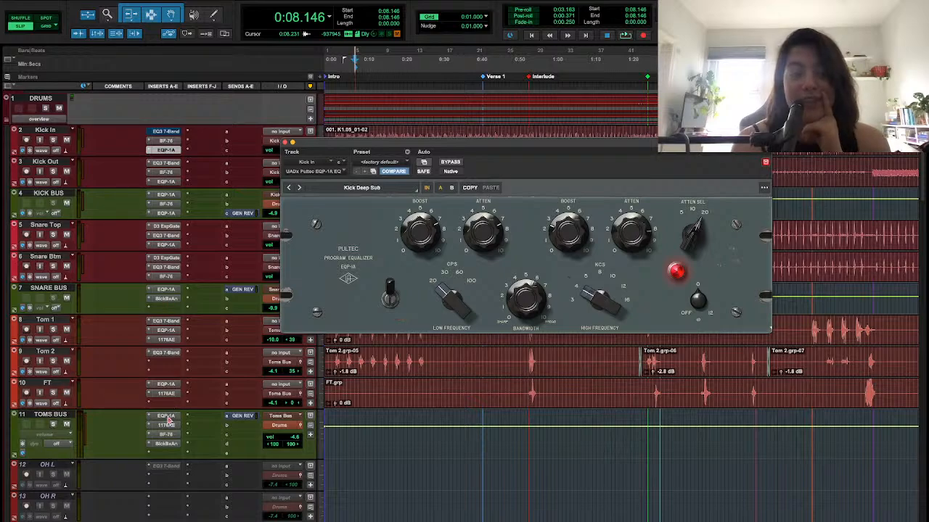
View the EQP-1A settings on the Bass Mic, Bass SWR, Bass DI and GTR1 BUS tracks, closing the plug-in and returning to the drums
scroll(157, 512, "down", 15)
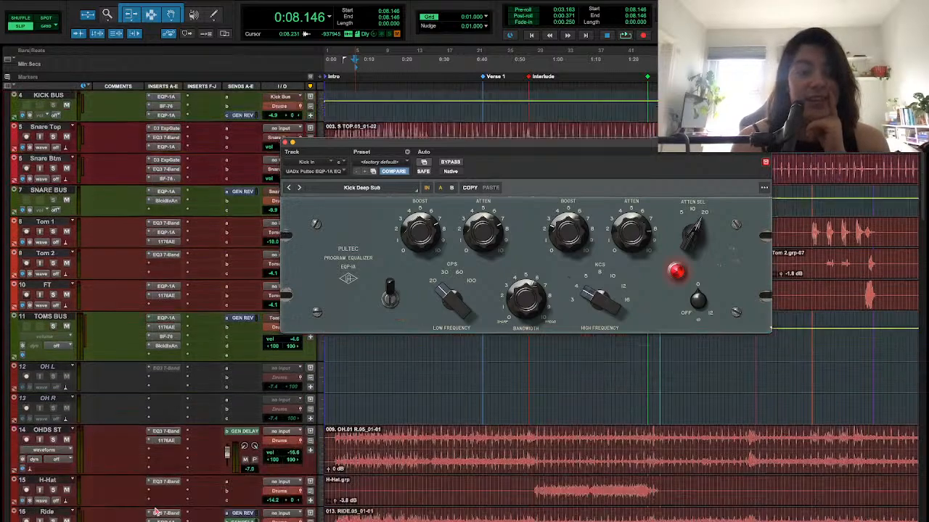
scroll(157, 512, "down", 5)
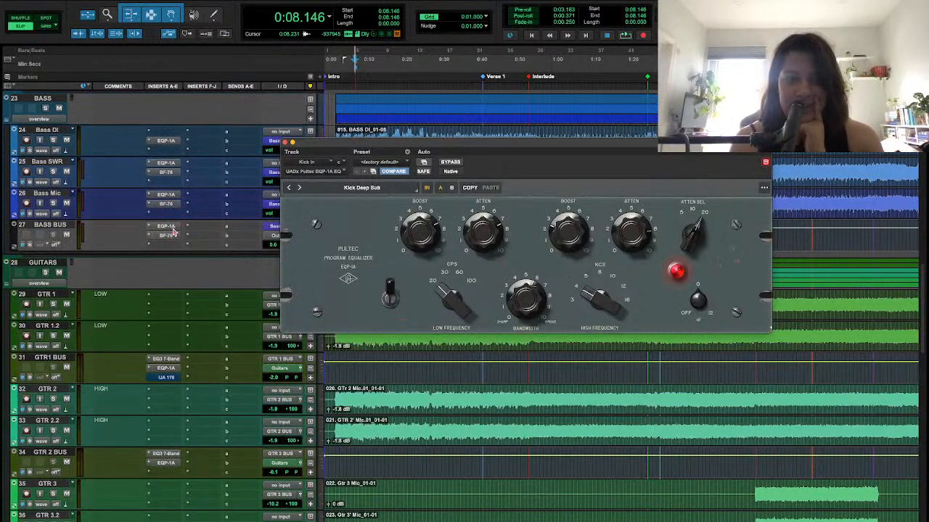
left_click(172, 195)
left_click(172, 165)
left_click(173, 141)
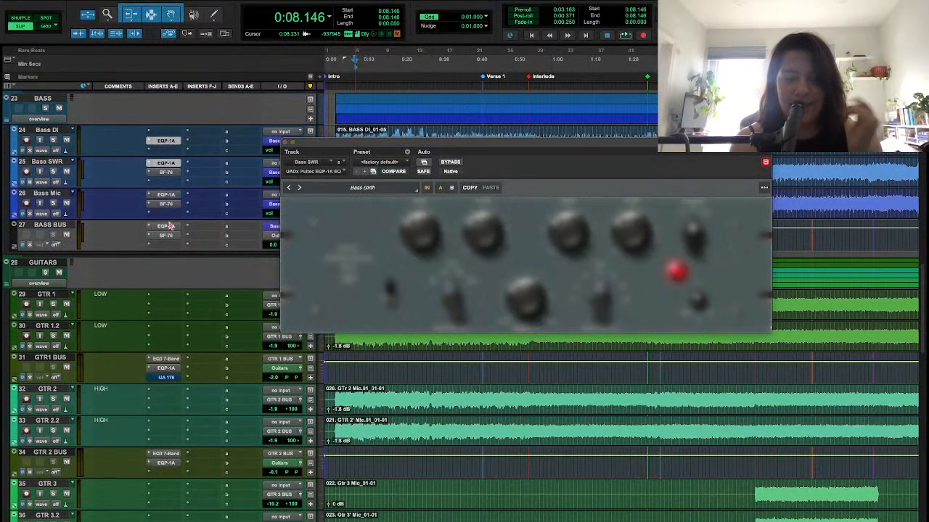
left_click(166, 369)
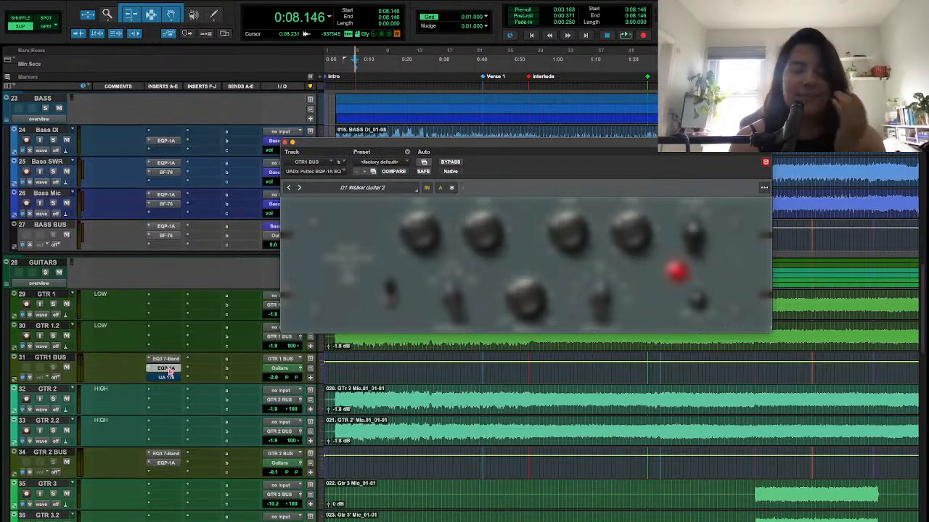
scroll(198, 312, "down", 1)
scroll(210, 399, "up", 15)
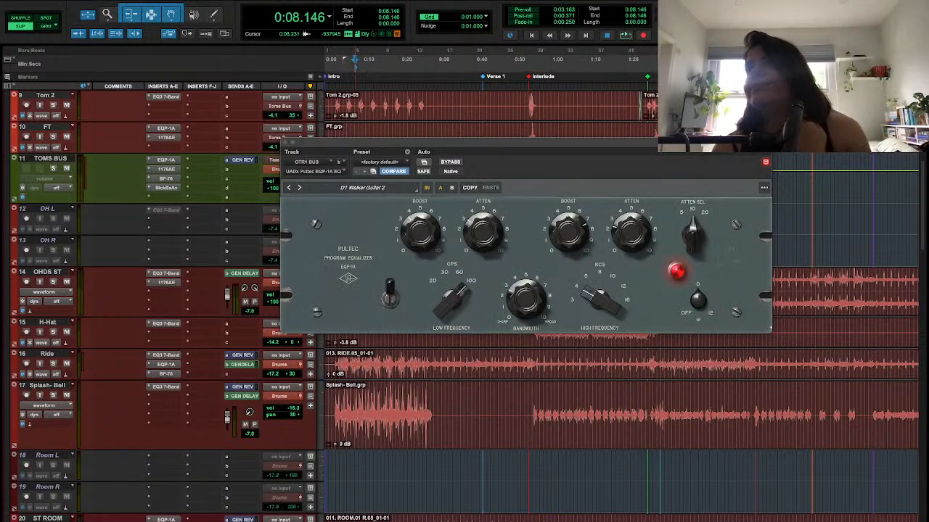
left_click(286, 146)
scroll(388, 213, "up", 6)
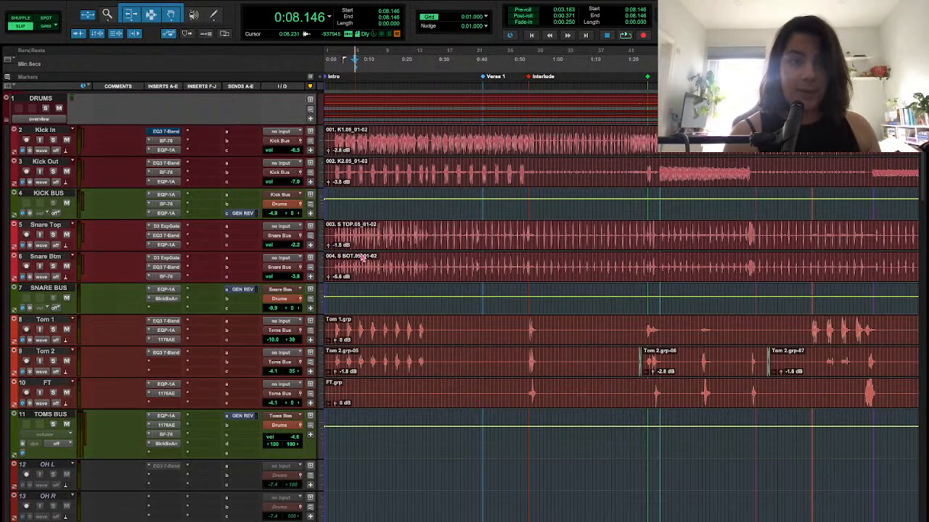
Review Kick In's EQP-1A, and open its BF-76 with the TOMS BUS 1176AE placed below it for comparison
left_click(165, 150)
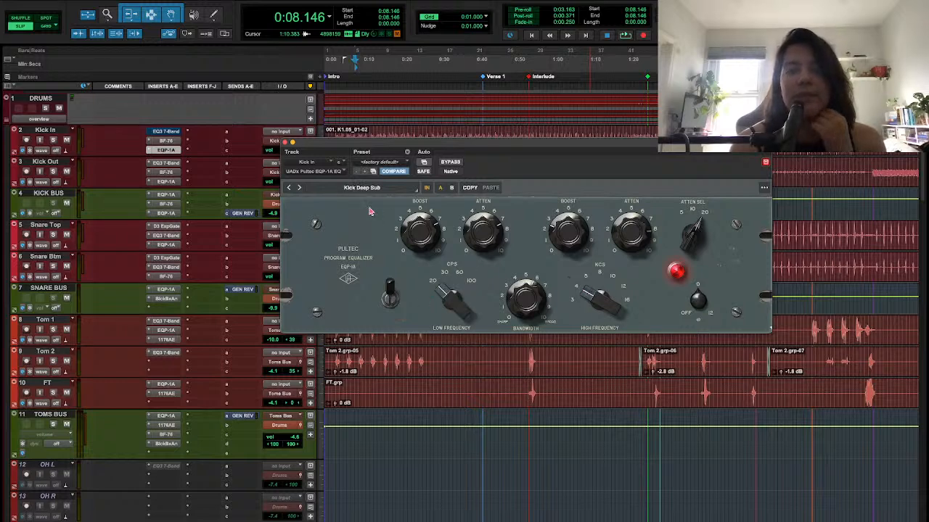
left_click(289, 143)
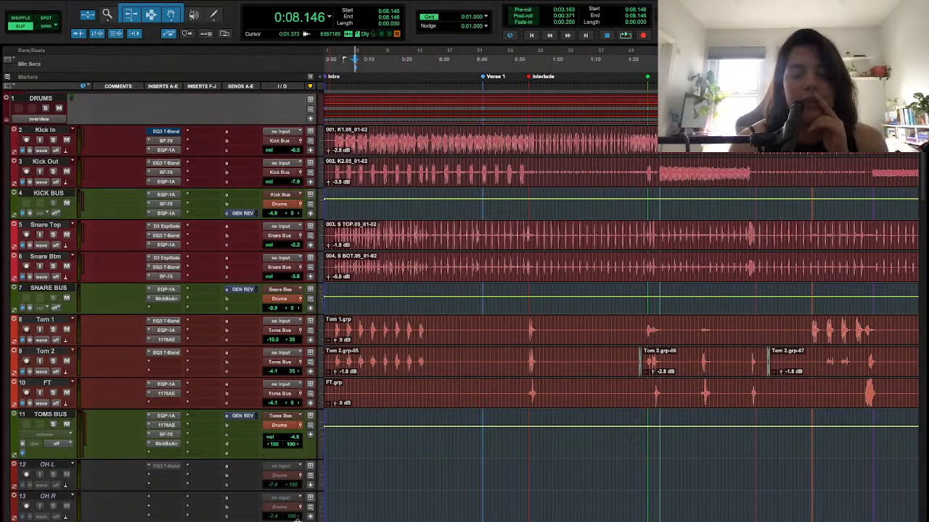
left_click(167, 141)
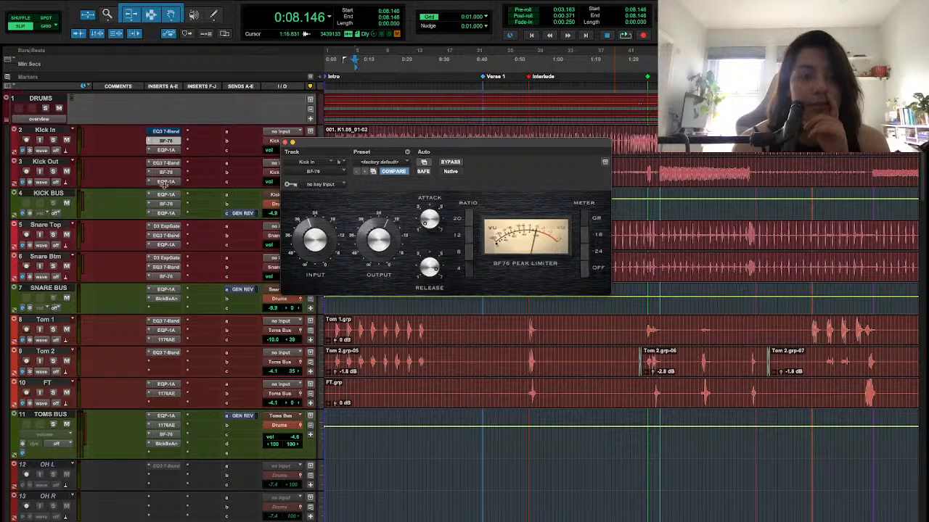
left_click(168, 425)
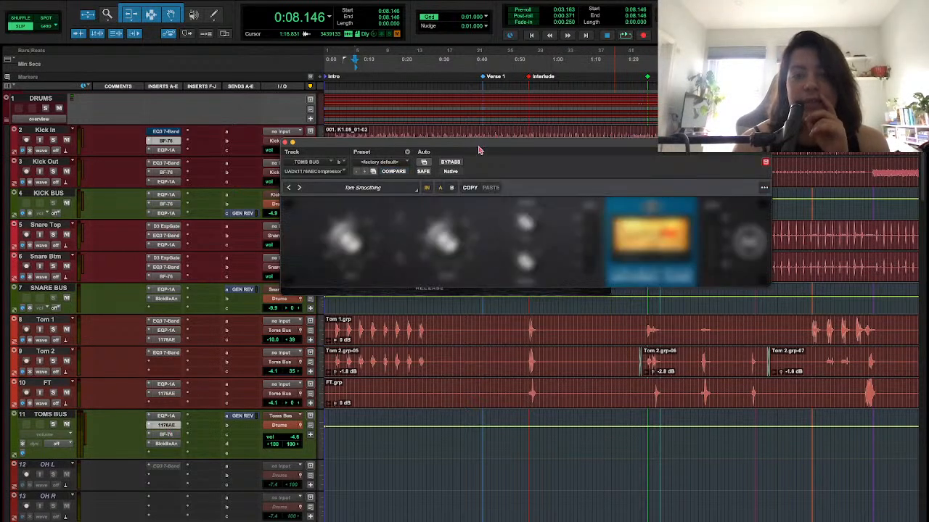
left_click_drag(484, 146, 469, 308)
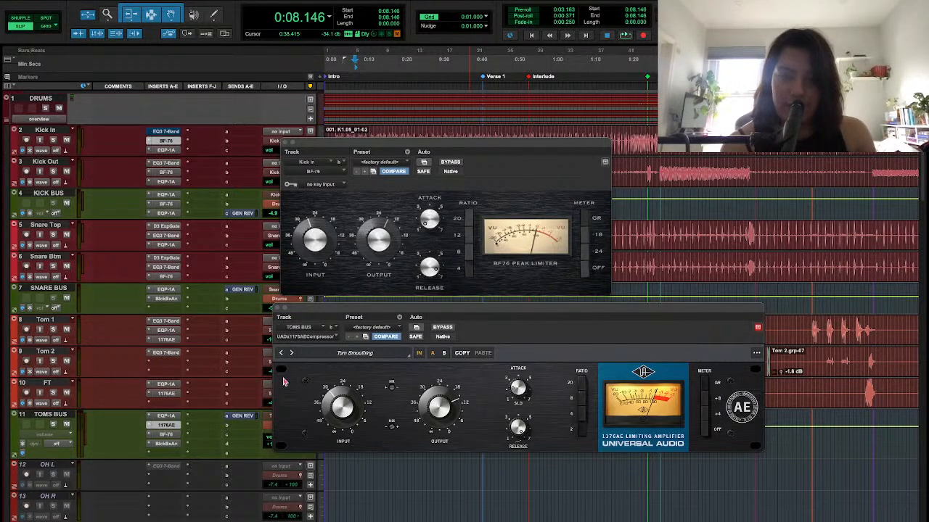
Close the 1176AE and BF-76 windows and place the edit cursor at 0:37.043 on the Tom 1 track
left_click(496, 302)
left_click_drag(497, 299, 442, 299)
left_click_drag(491, 375, 508, 313)
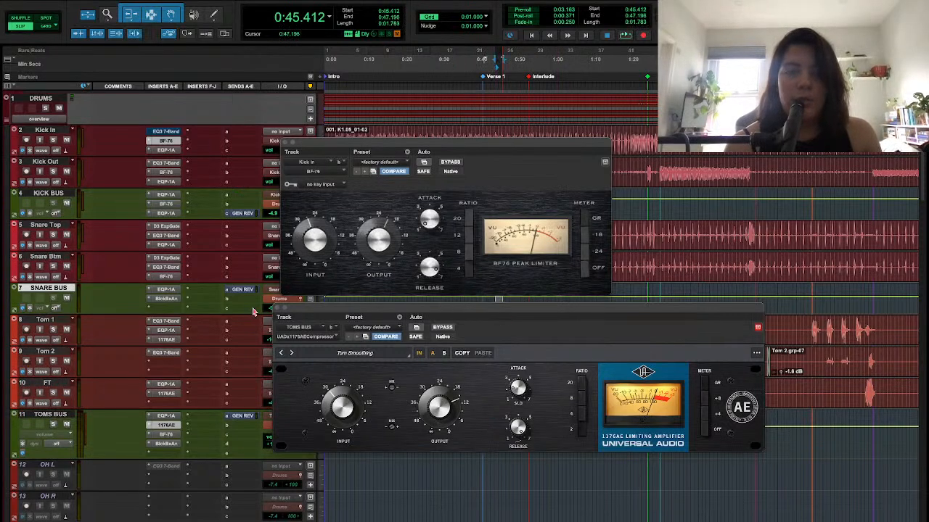
left_click_drag(404, 150, 405, 147)
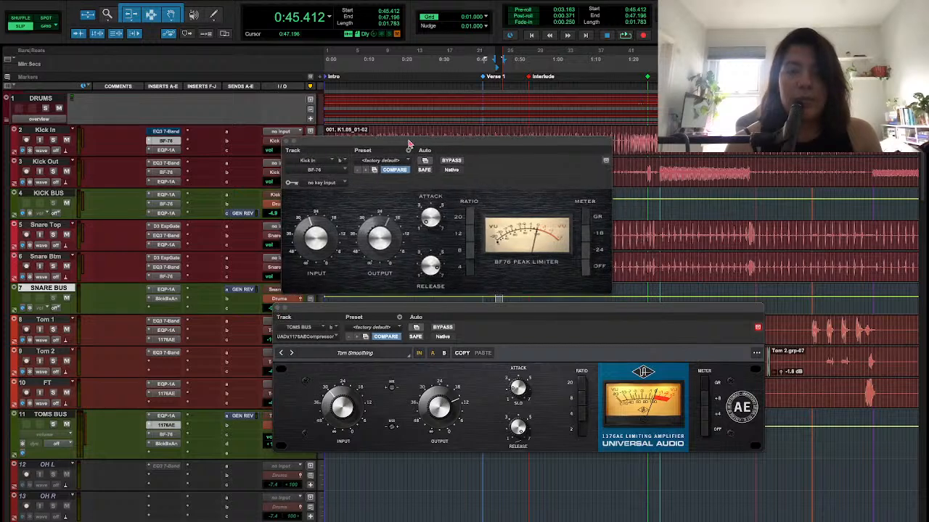
left_click(277, 309)
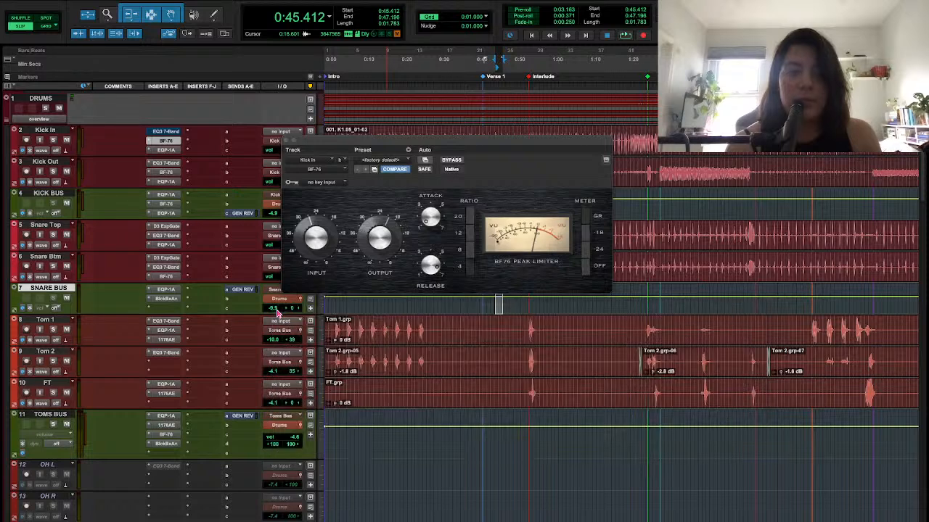
left_click(465, 322)
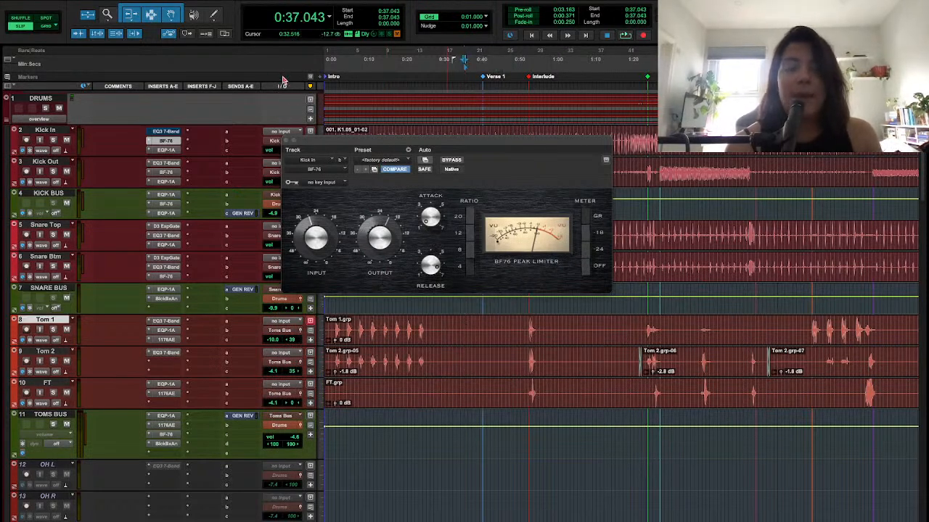
left_click(287, 142)
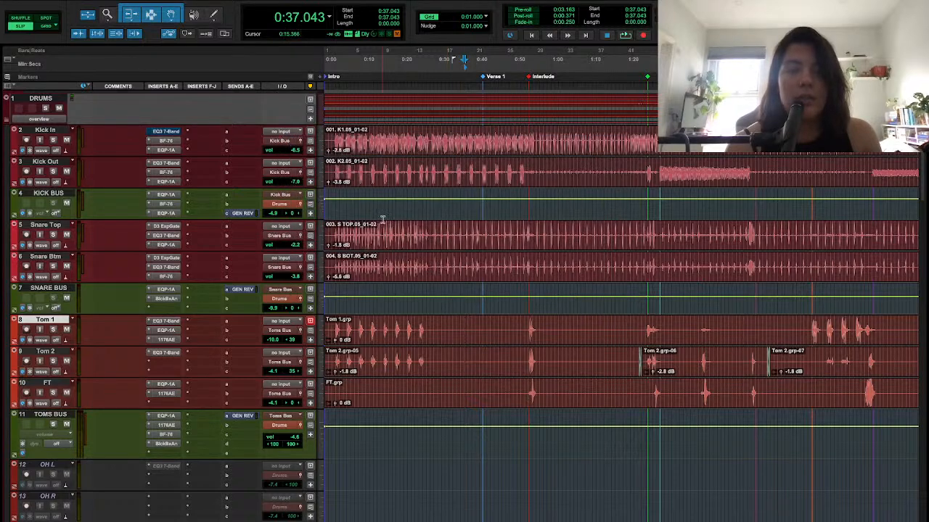
Look over the inserts on the drum tracks and examine the BF-76 settings on Kick Out, closing its window
scroll(373, 304, "down", 5)
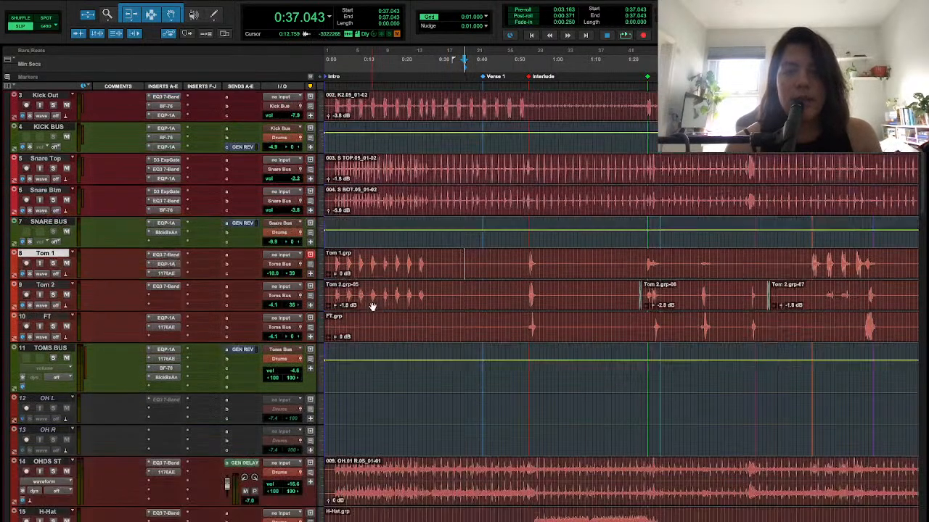
scroll(372, 301, "up", 5)
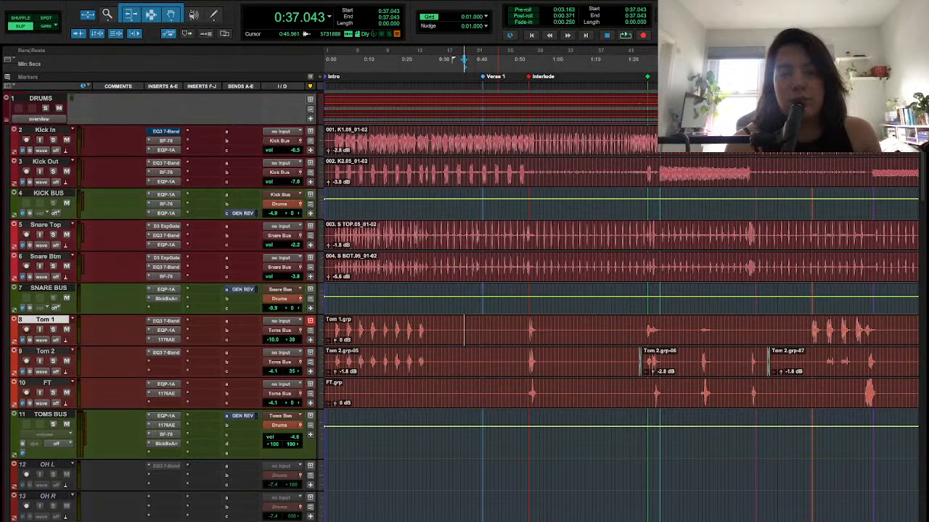
scroll(396, 291, "down", 4)
scroll(395, 292, "up", 4)
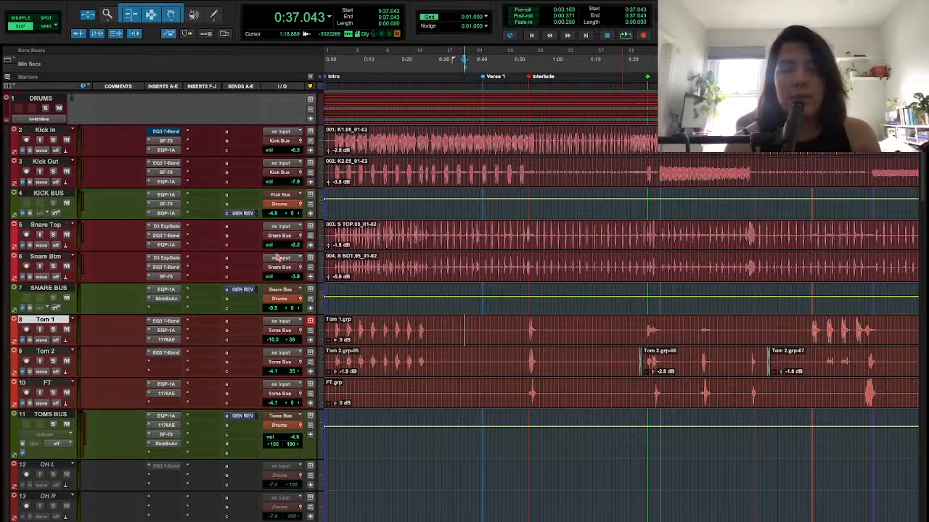
scroll(394, 312, "down", 5)
scroll(395, 312, "up", 5)
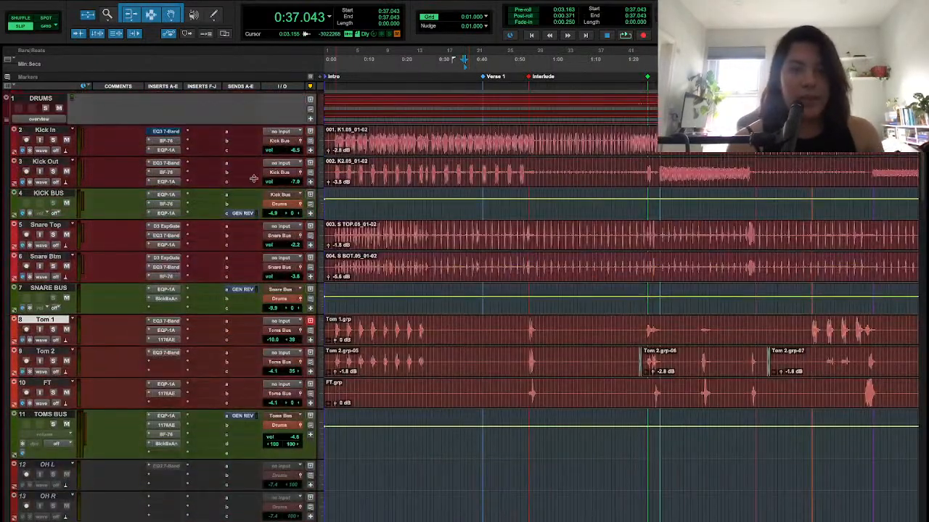
left_click(172, 174)
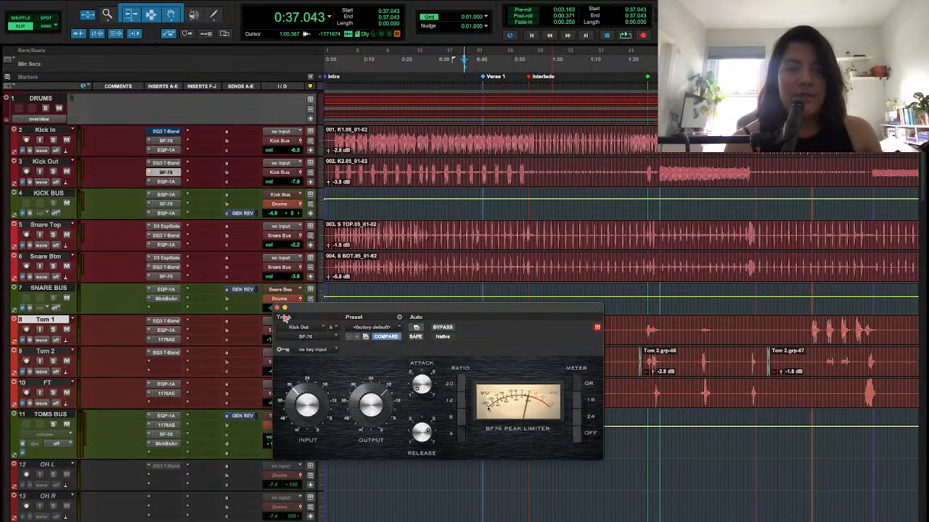
left_click(279, 308)
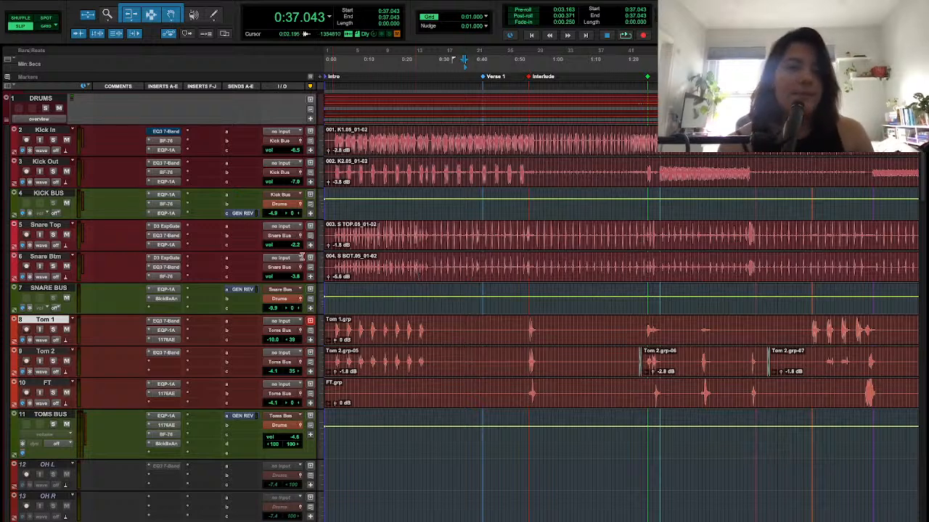
Open the Expander/Gate on Snare Top and play from 0:37.043, soloing Snare Btm and Snare Top
left_click(164, 228)
left_click_drag(457, 305, 475, 316)
key("space")
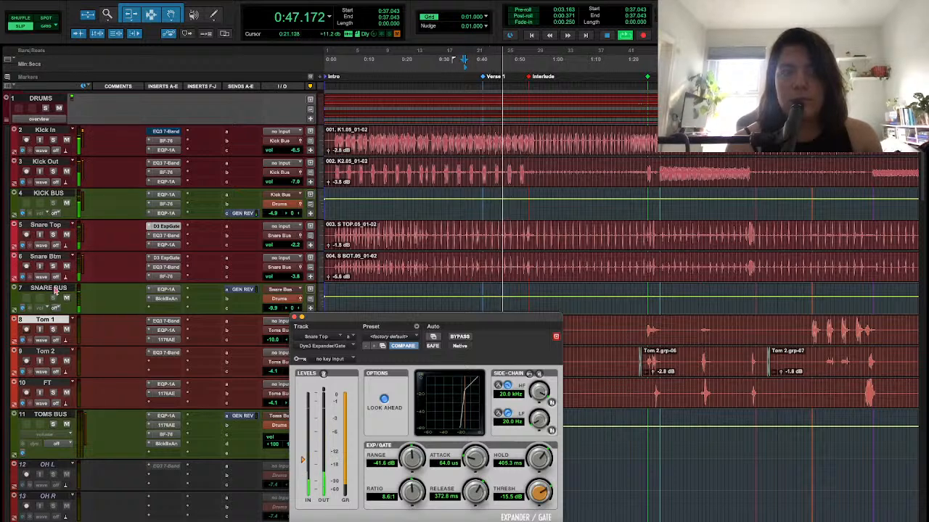
left_click(53, 266)
left_click(53, 235)
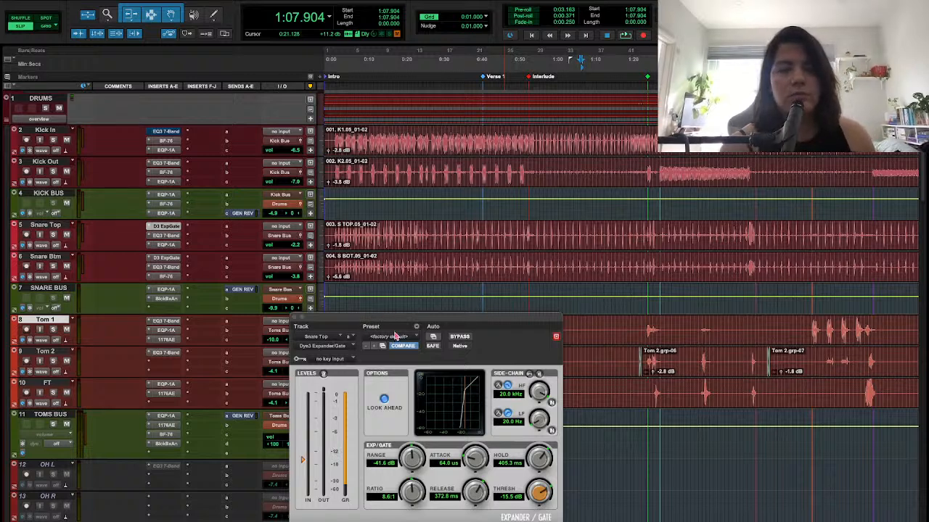
View the preset list of Snare Top's Expander/Gate, close it without choosing a preset, and reposition the plug-in window
left_click_drag(411, 317, 413, 294)
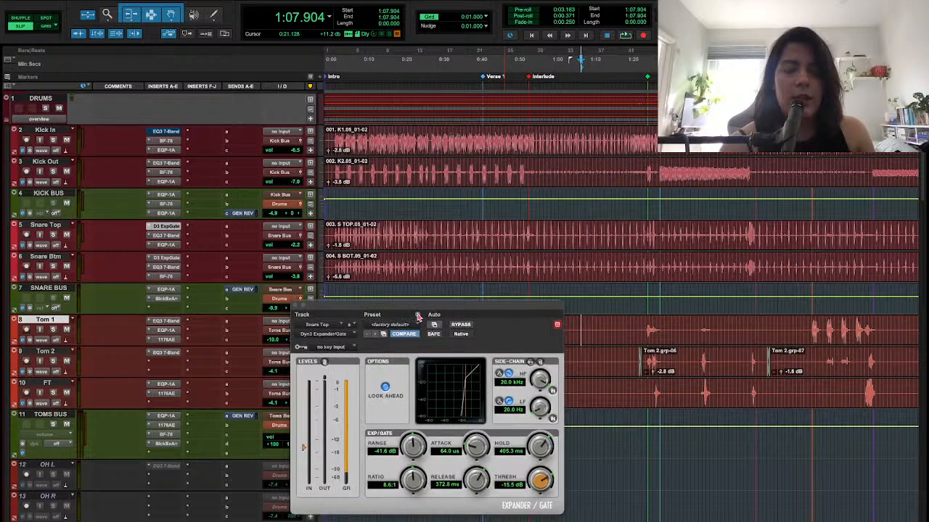
left_click(416, 314)
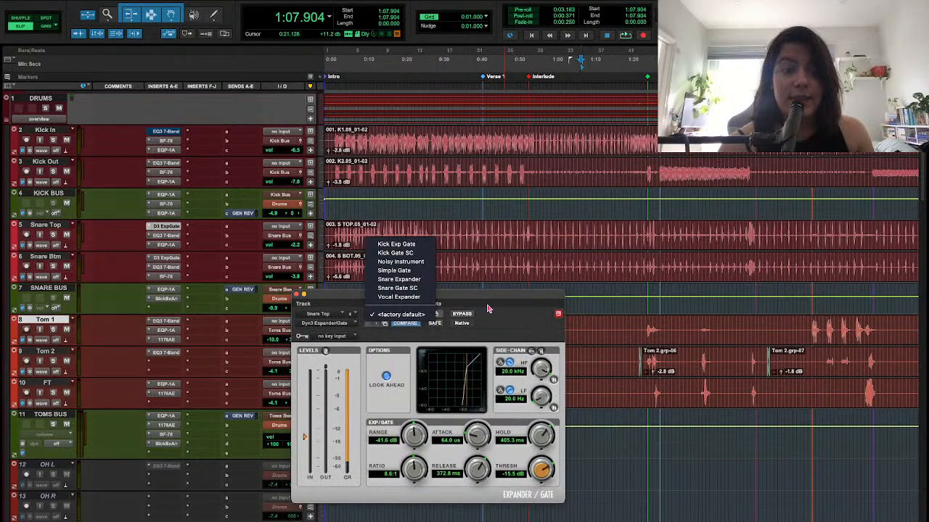
left_click_drag(487, 306, 496, 317)
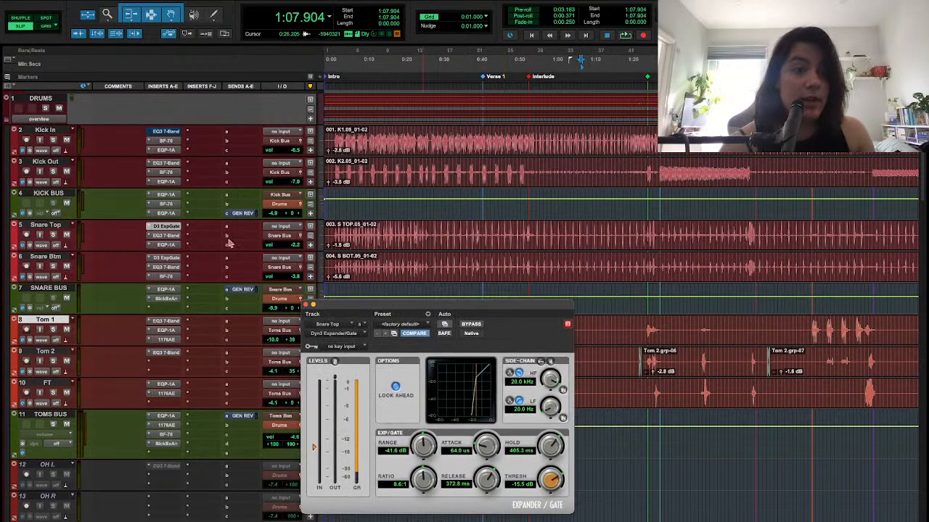
Examine the EQ3 7-Band settings on Snare Top and Snare Btm, close the plug-in window and look over the drum tracks
left_click(167, 235)
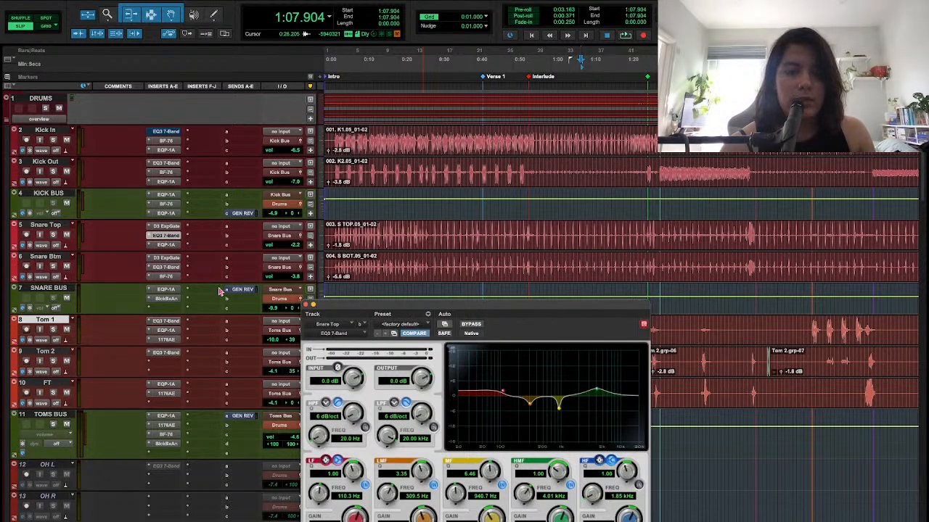
left_click(174, 269)
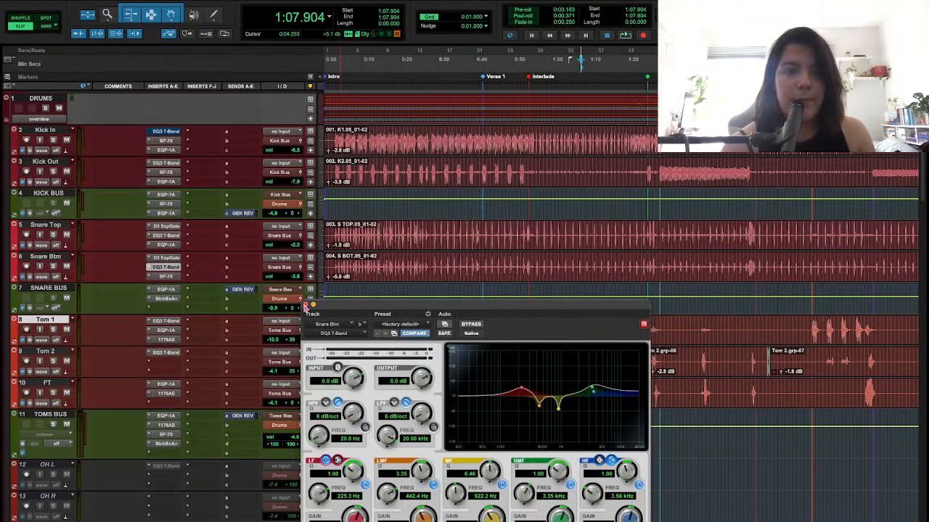
left_click(305, 305)
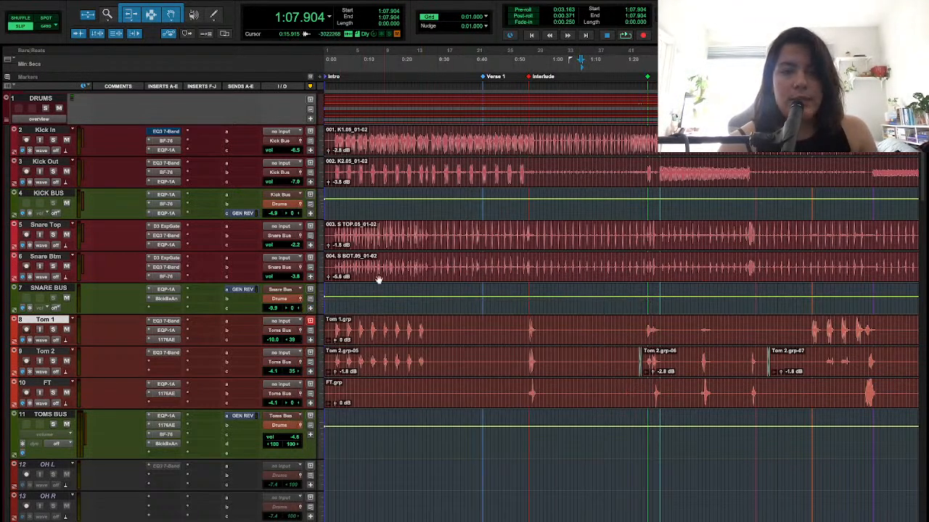
scroll(388, 275, "down", 5)
scroll(344, 362, "up", 5)
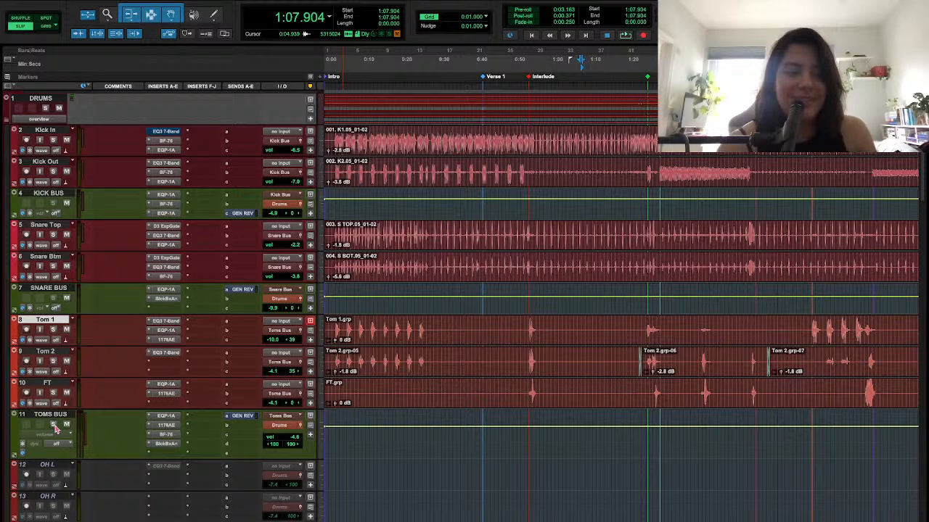
Place the edit cursor near the start of Tom 1, select the Tom 1 clip and try playing it
left_click(335, 330)
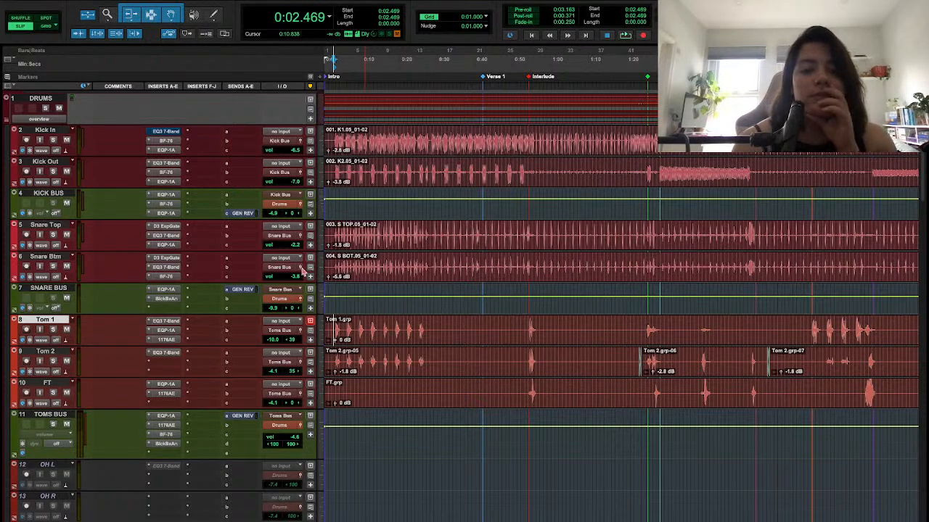
left_click(335, 333)
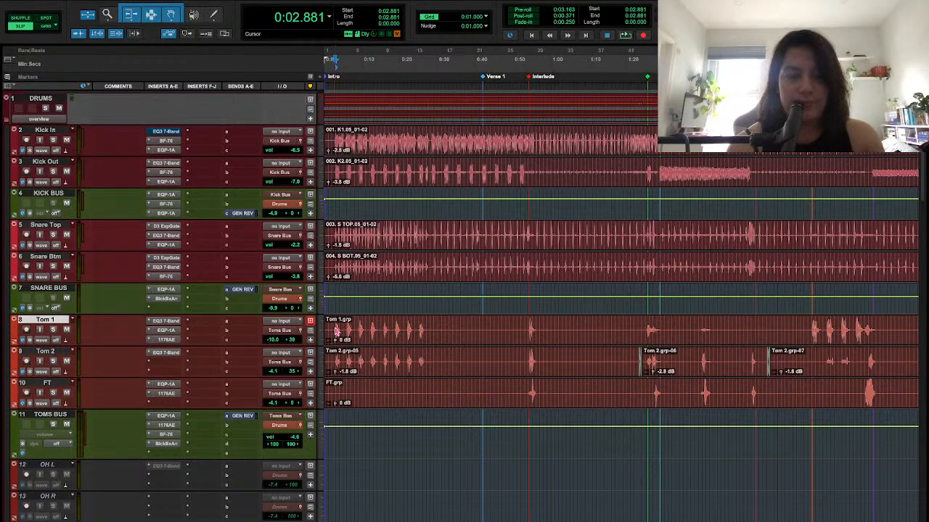
left_click_drag(335, 333, 331, 330)
double_click(331, 331)
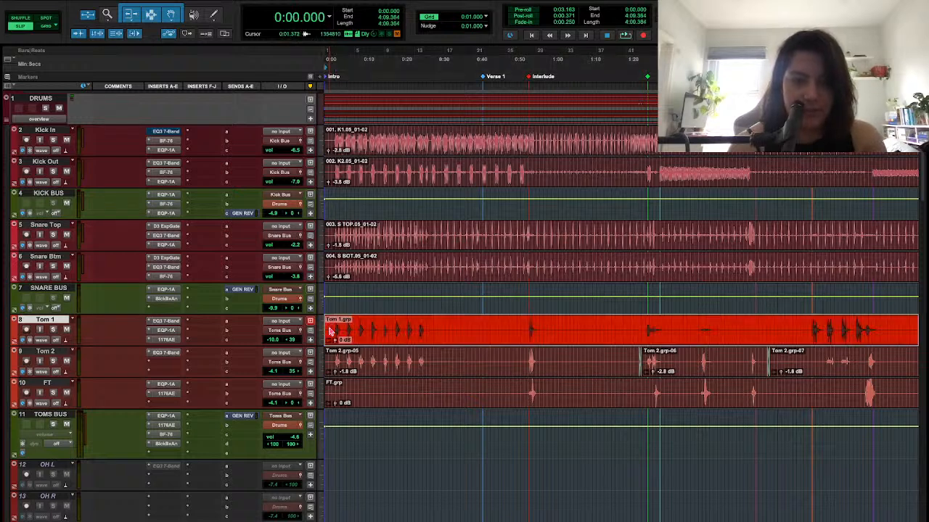
key("space")
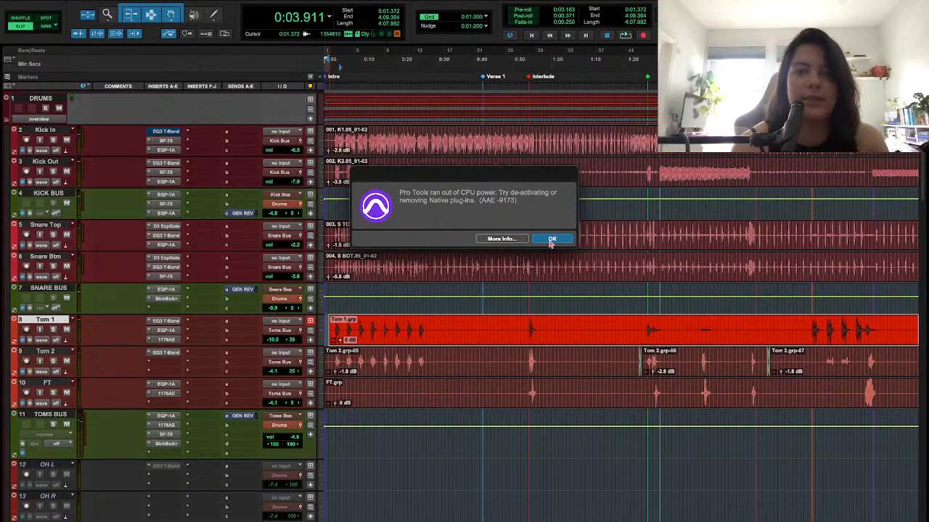
left_click(550, 240)
Solo Tom 1, Tom 2, FT and TOMS BUS, and play the tom tracks from the start of the Tom 1 clip
left_click(53, 330)
left_click(53, 361)
left_click(53, 392)
left_click(53, 423)
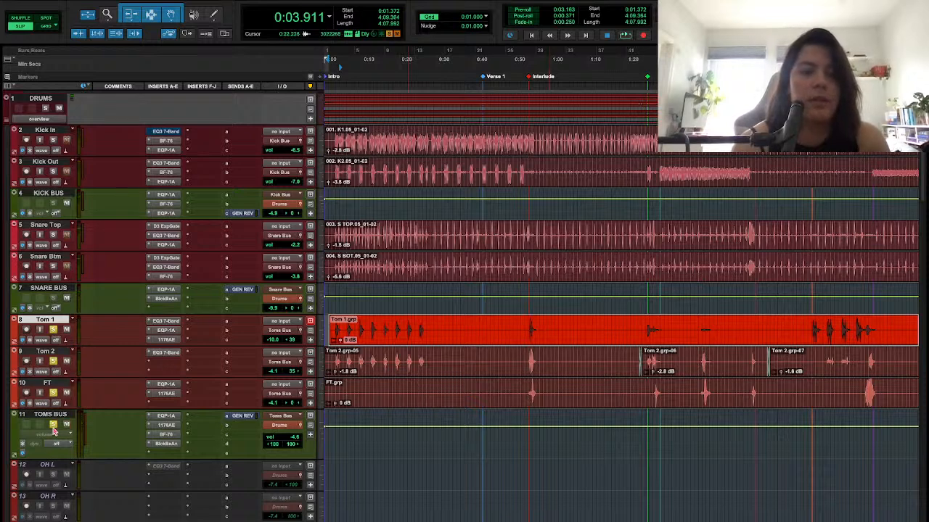
left_click(332, 330)
key("space")
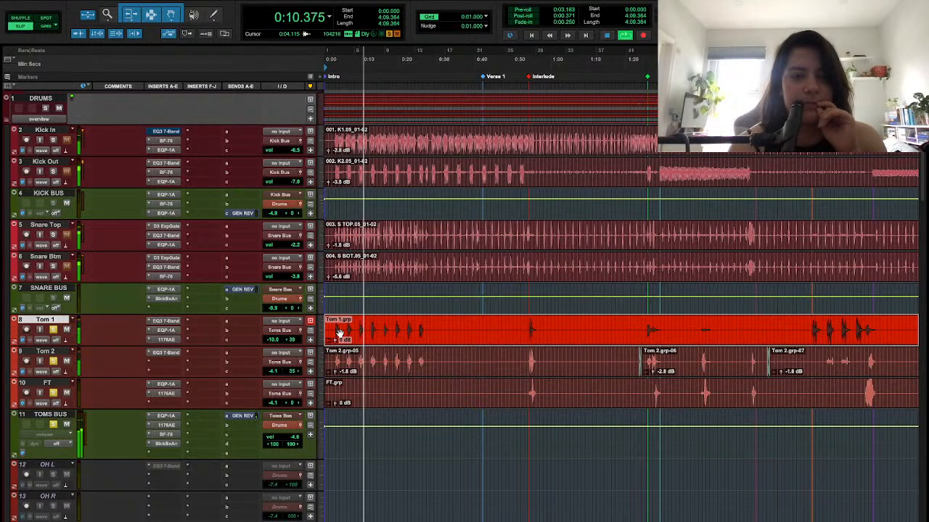
key("space")
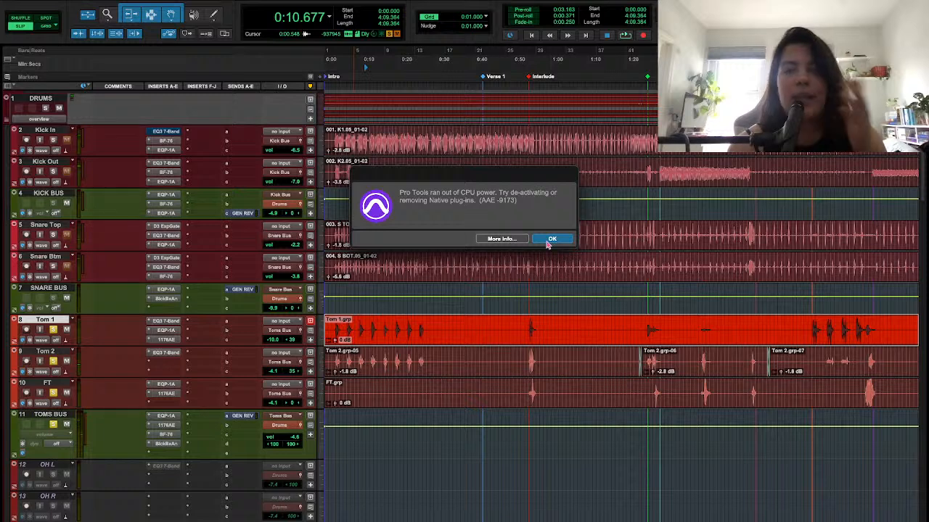
left_click(550, 239)
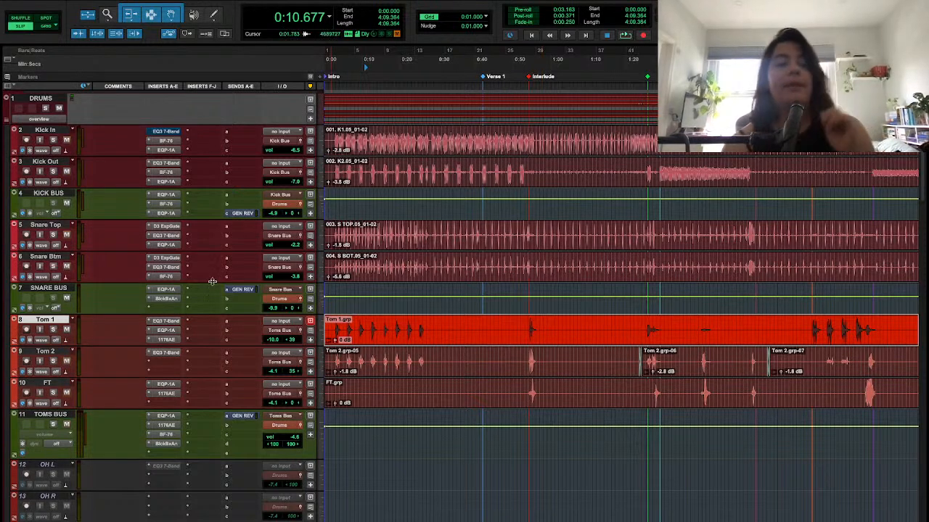
Select the KICK BUS track and look over the drum tracks with their inserts, sends and bus routing
scroll(212, 282, "down", 4)
scroll(212, 281, "up", 4)
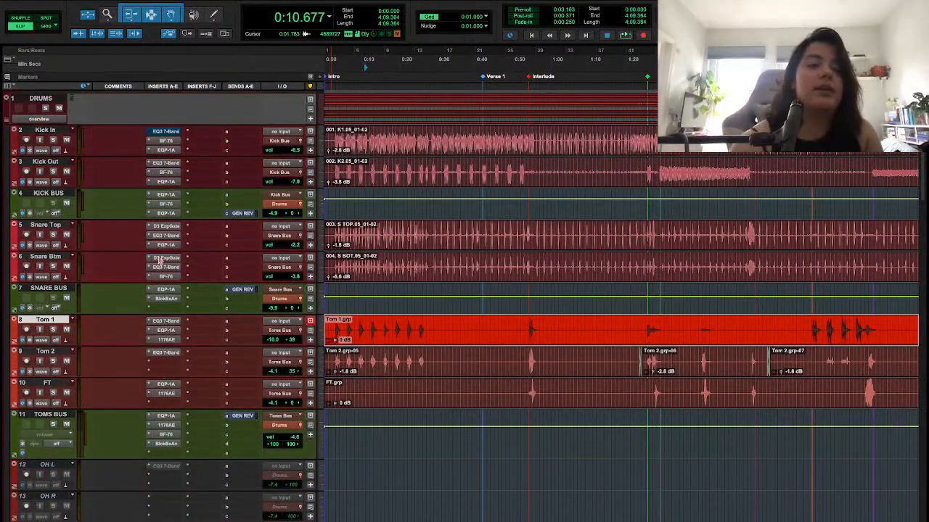
left_click(61, 195)
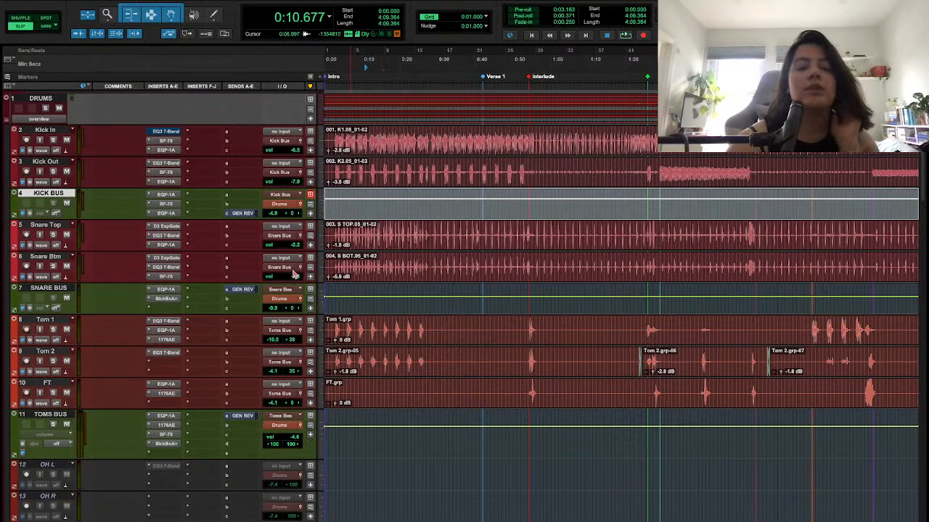
scroll(234, 376, "down", 3)
scroll(234, 376, "up", 3)
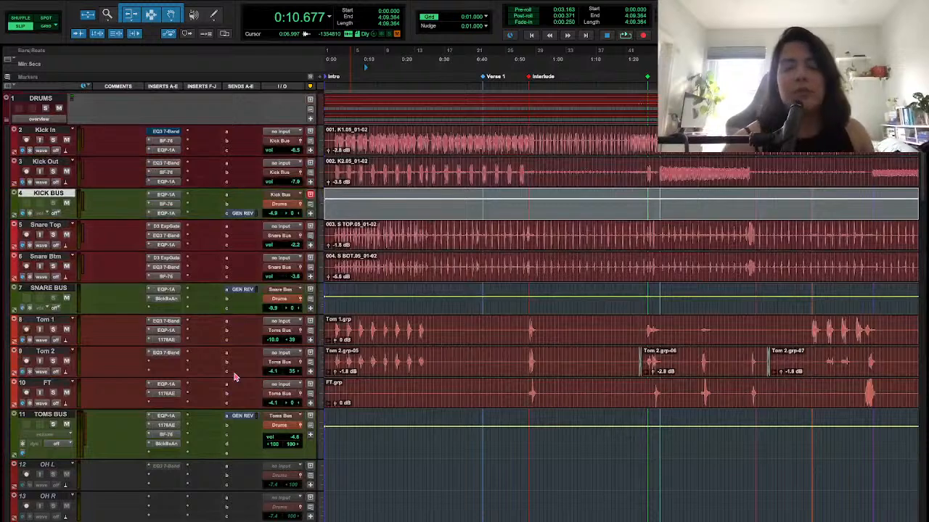
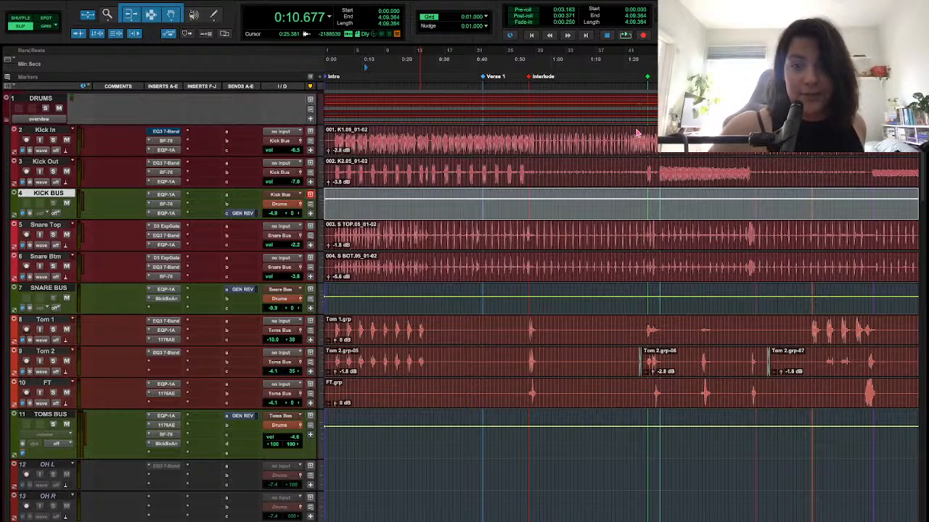
scroll(559, 325, "down", 10)
scroll(559, 325, "up", 10)
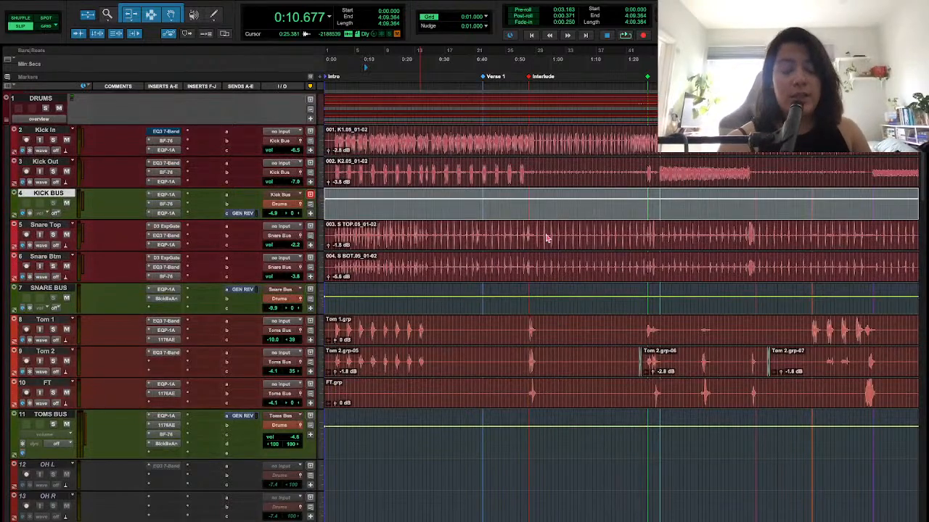
scroll(384, 374, "down", 5)
scroll(384, 373, "up", 5)
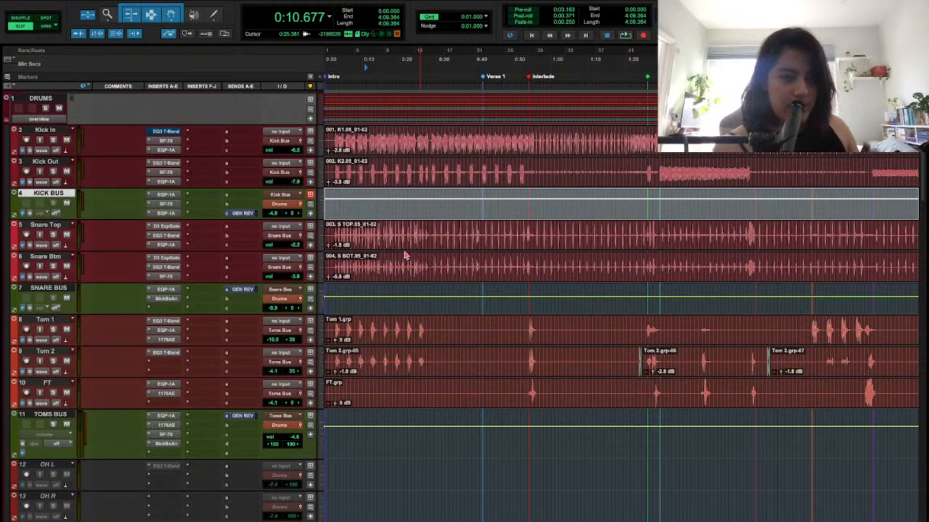
scroll(382, 373, "down", 3)
scroll(378, 384, "up", 3)
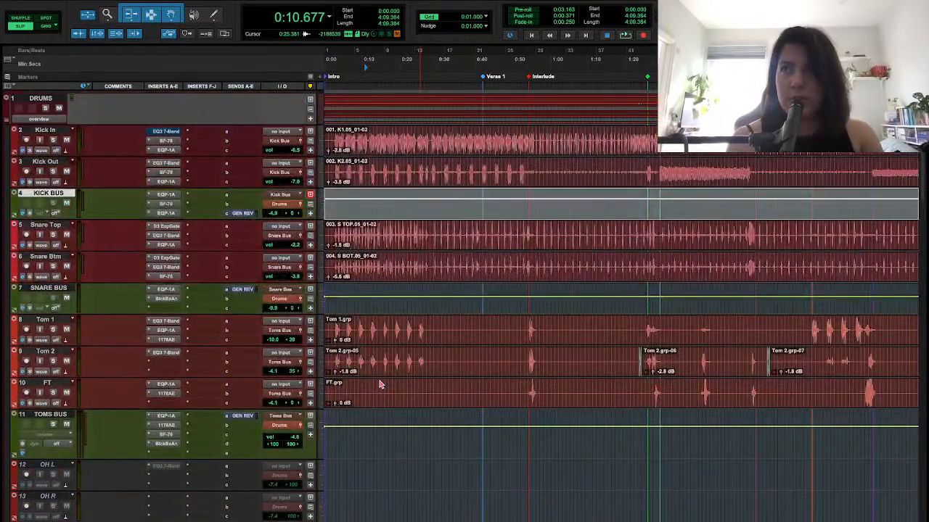
Select TOMS BUS, SNARE BUS and KICK BUS one after another to review the drum group buses
left_click(53, 416)
left_click(53, 292)
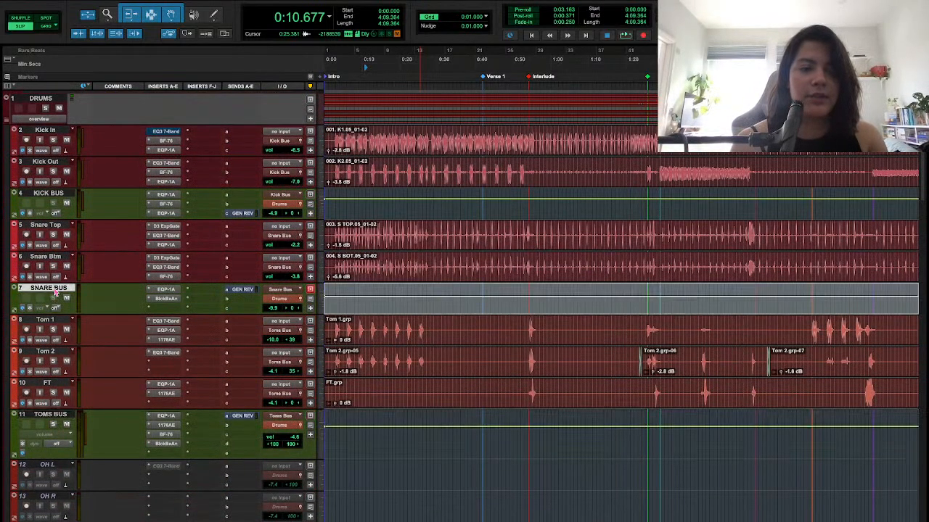
left_click(62, 197)
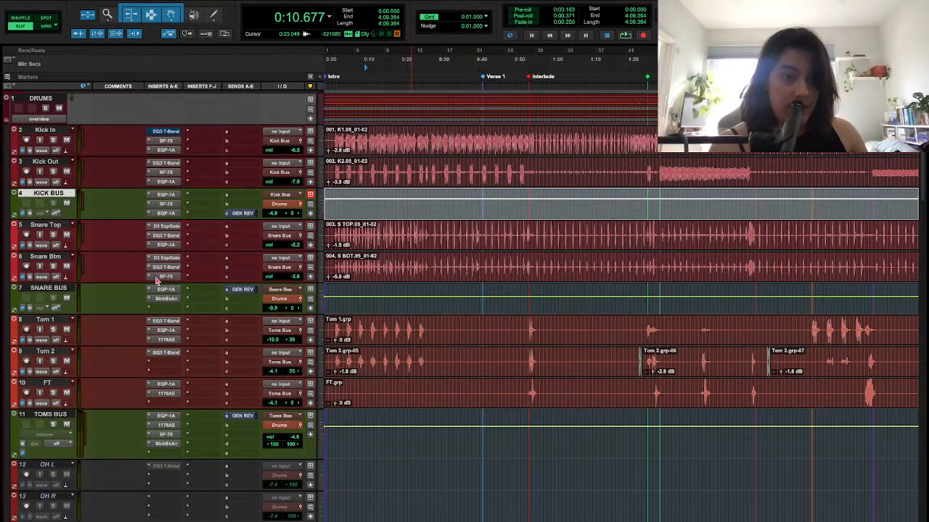
scroll(404, 290, "down", 2)
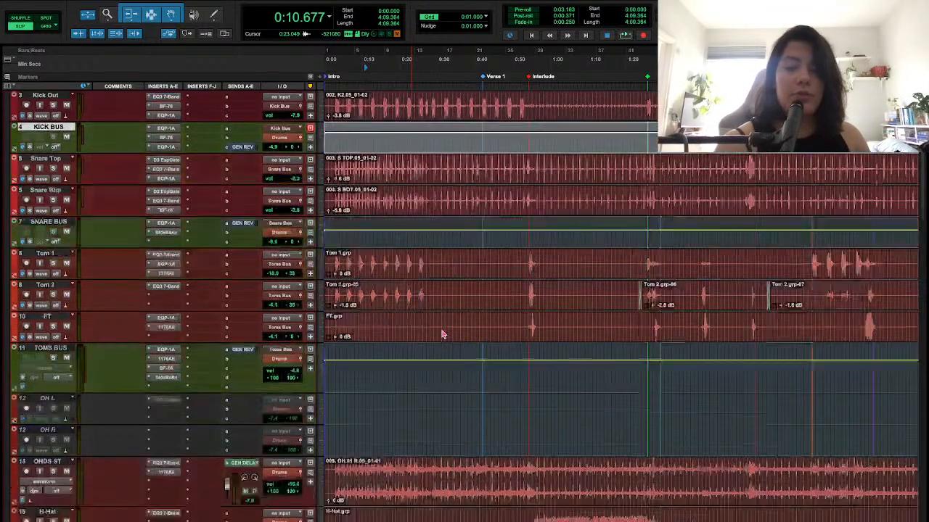
scroll(420, 319, "up", 2)
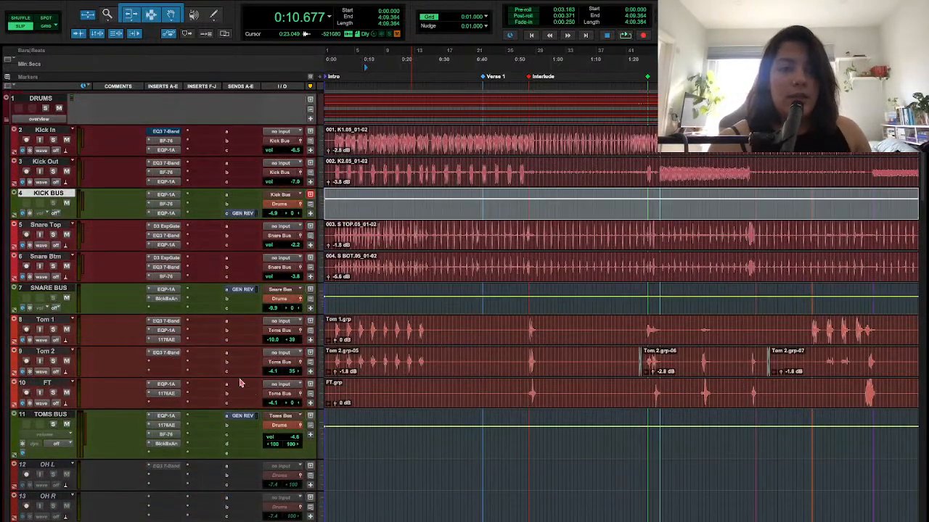
View the EQP-1A and BF-76 inserts on KICK BUS, including the first EQP-1A's settings, and close the plug-in window
left_click(171, 194)
left_click(171, 204)
left_click(173, 214)
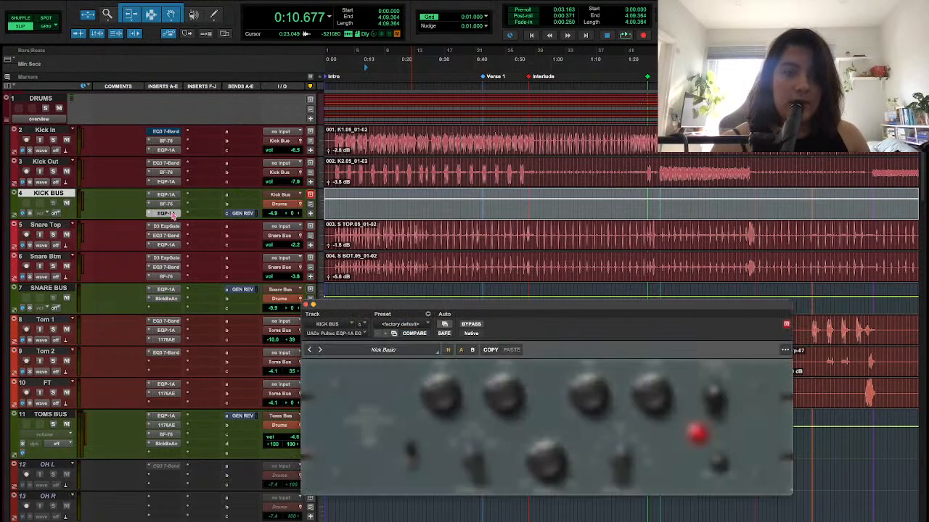
left_click(308, 305)
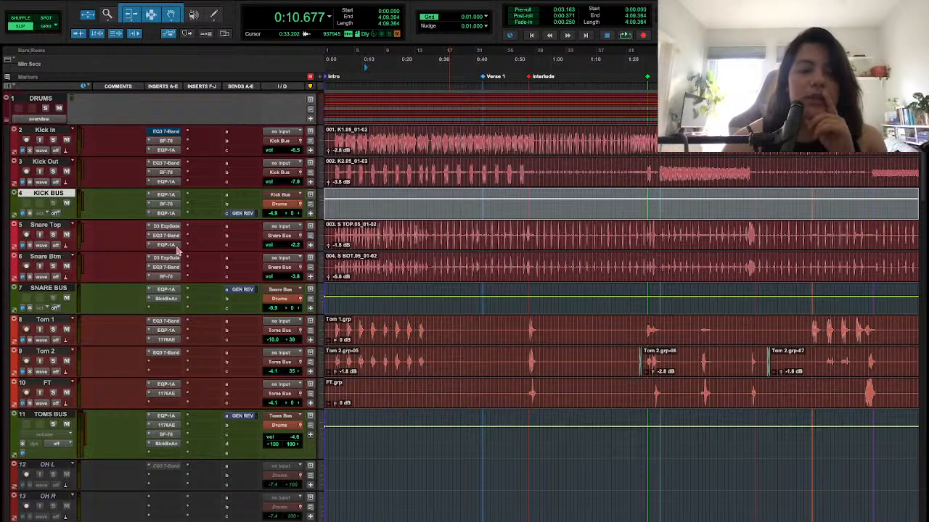
left_click(166, 195)
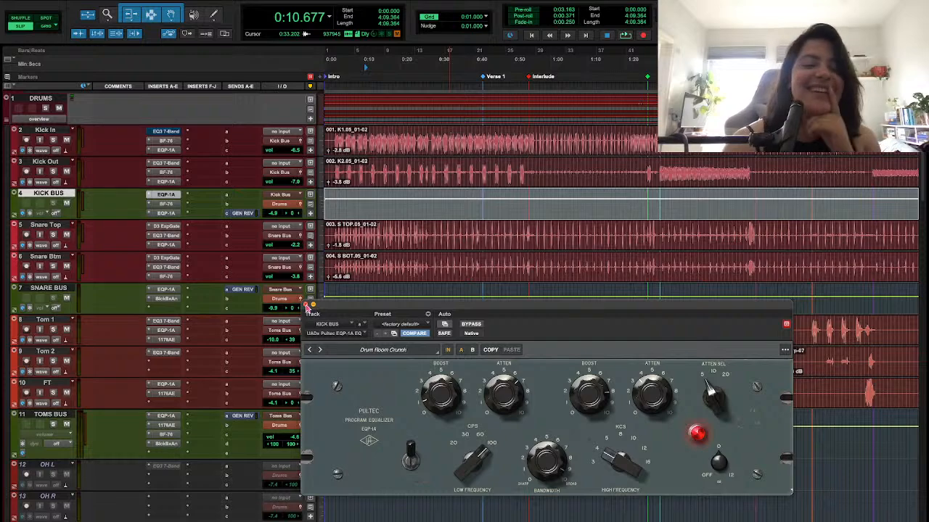
left_click(308, 306)
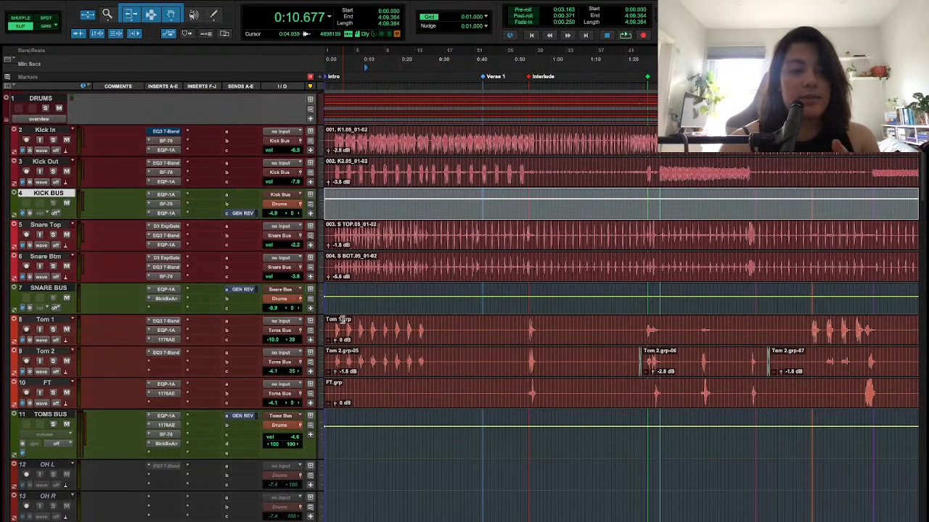
Open the Black Box HG-2 on SNARE BUS and move its window slightly higher
scroll(345, 326, "down", 5)
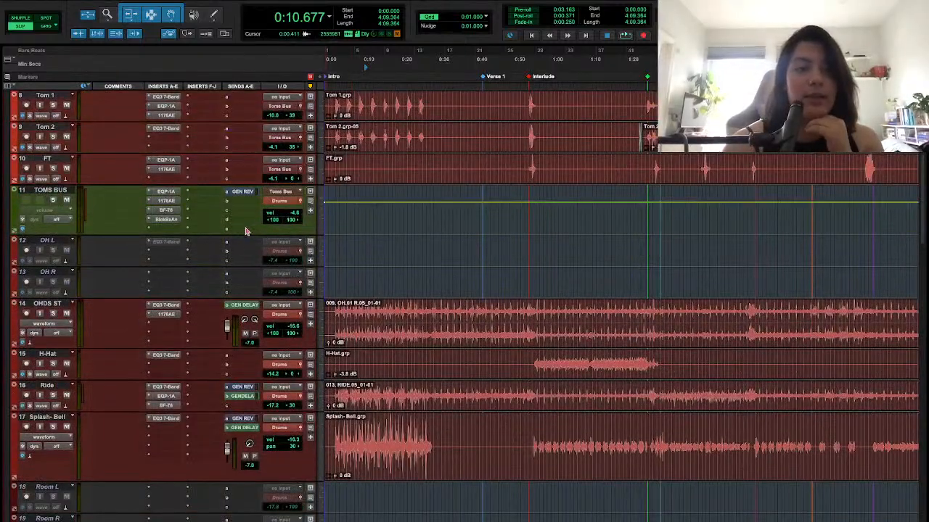
scroll(251, 231, "up", 3)
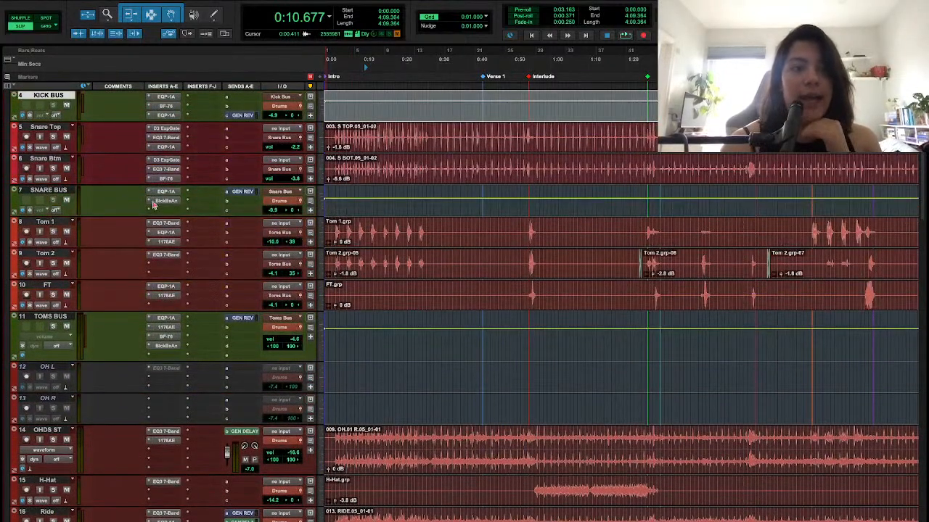
left_click(166, 201)
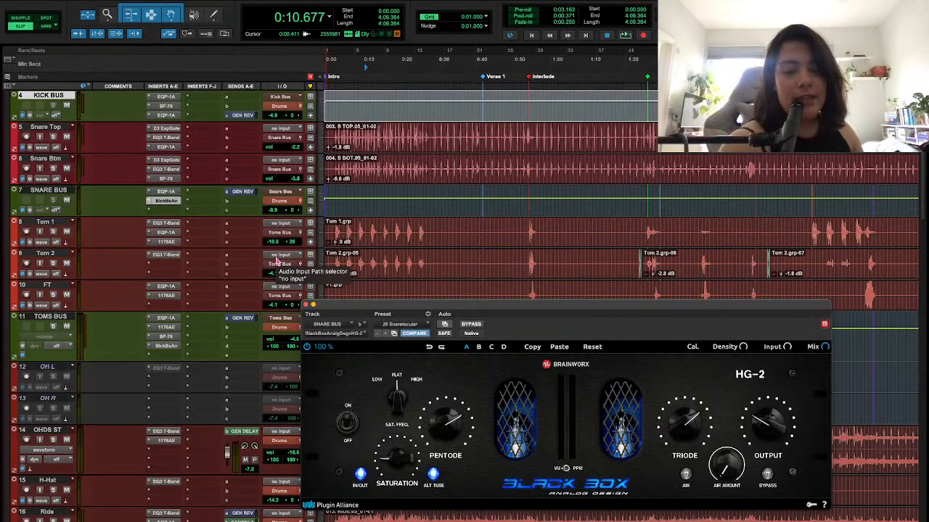
left_click_drag(392, 313, 392, 303)
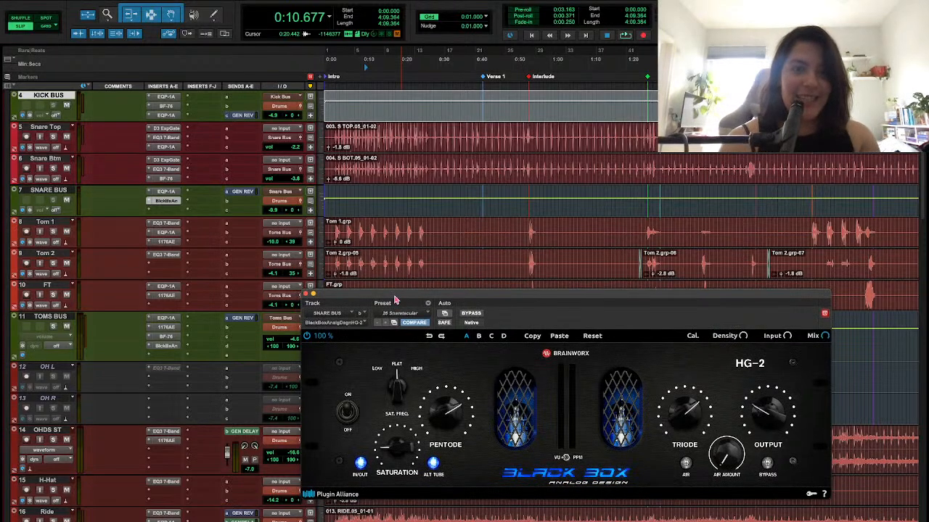
Play with Snare Btm and Snare Top soloed, compare the Black Box HG-2 using bypass, and close its window
key("space")
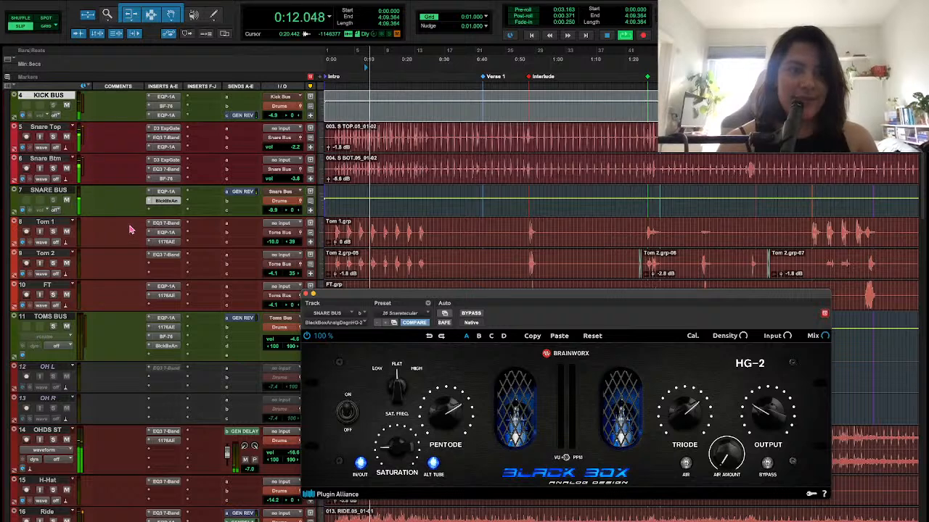
left_click(53, 168)
left_click(53, 137)
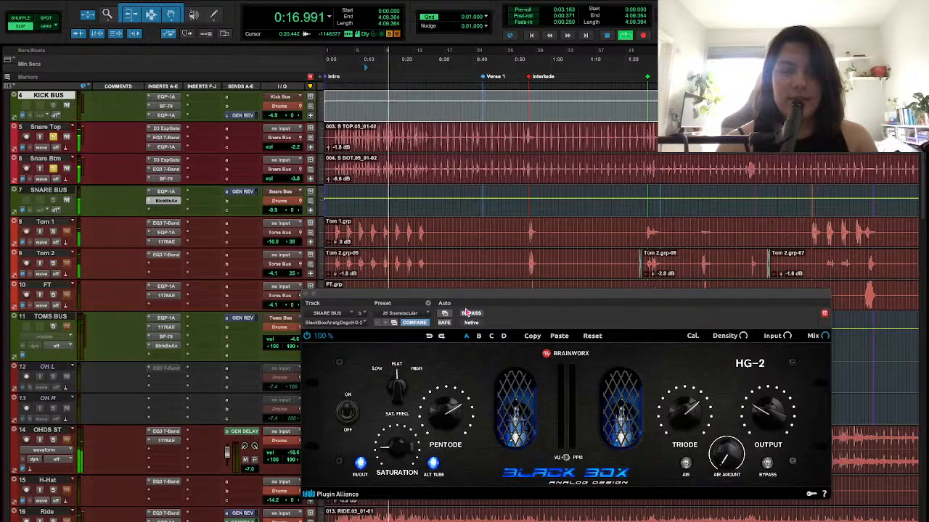
left_click(471, 313)
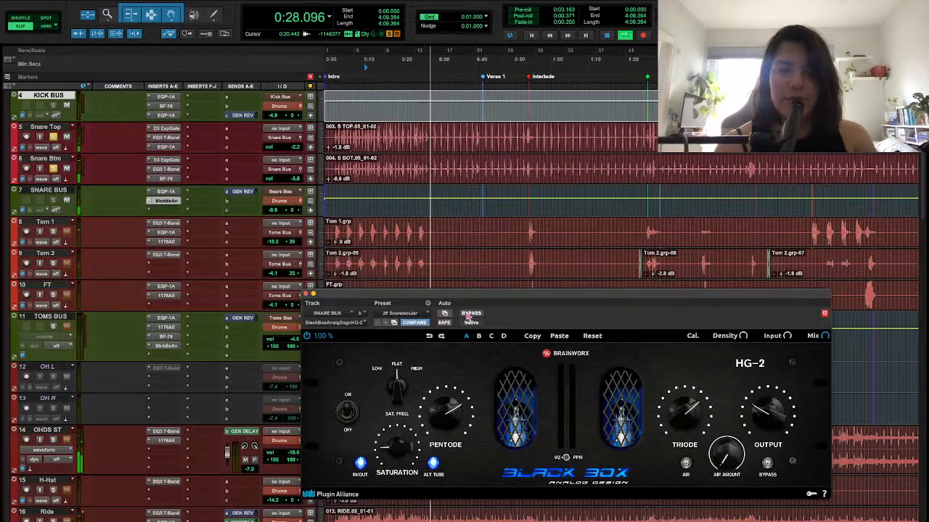
left_click(309, 295)
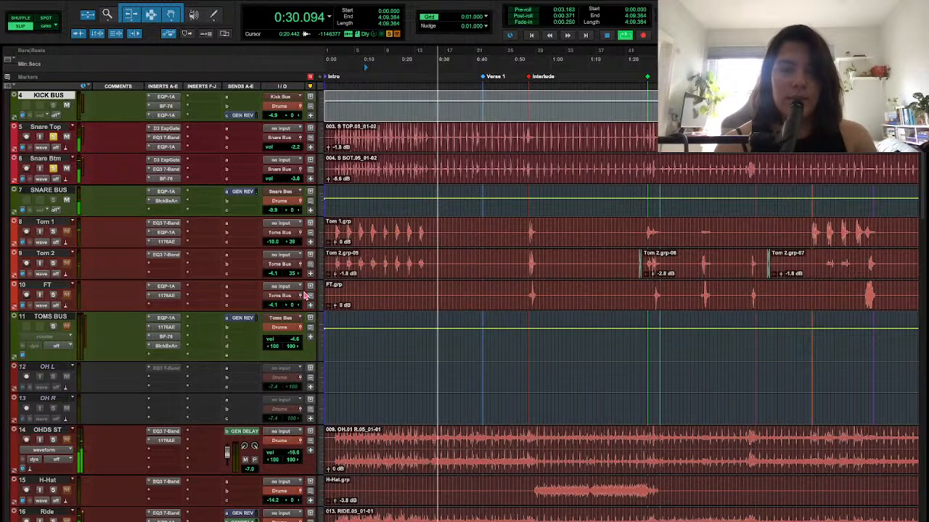
Take Snare Btm and Snare Top out of solo
left_click(52, 168)
left_click(52, 138)
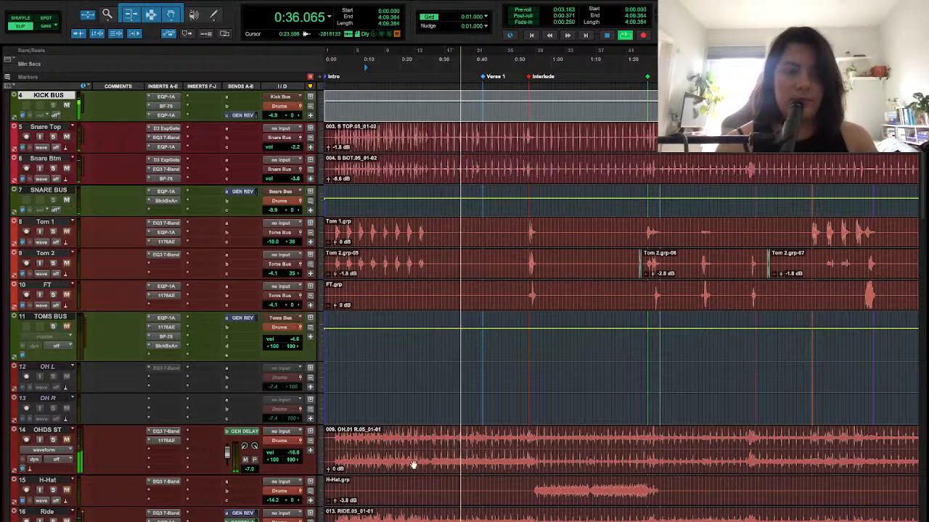
Select the inactive OH L and OH R tracks together, followed by the stereo overhead track OHDS ST
scroll(412, 462, "down", 3)
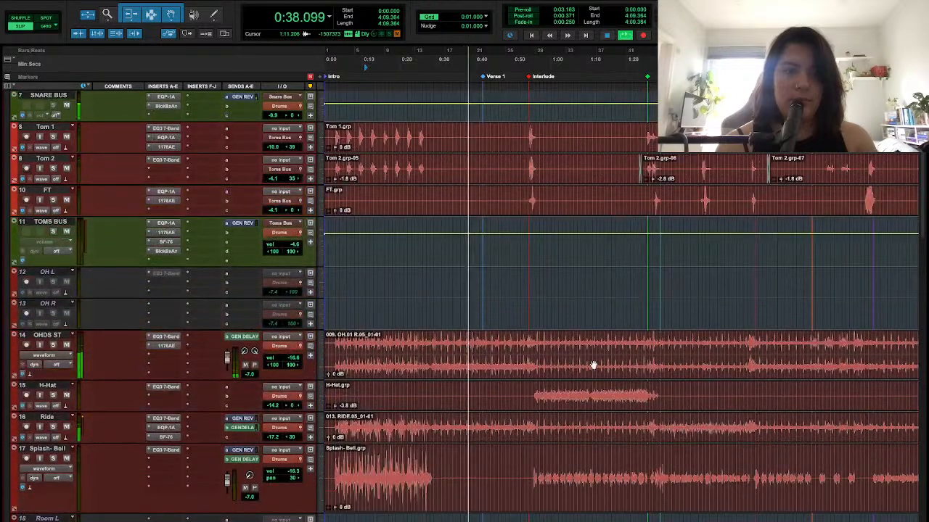
left_click(54, 305)
left_click(54, 275, "shift")
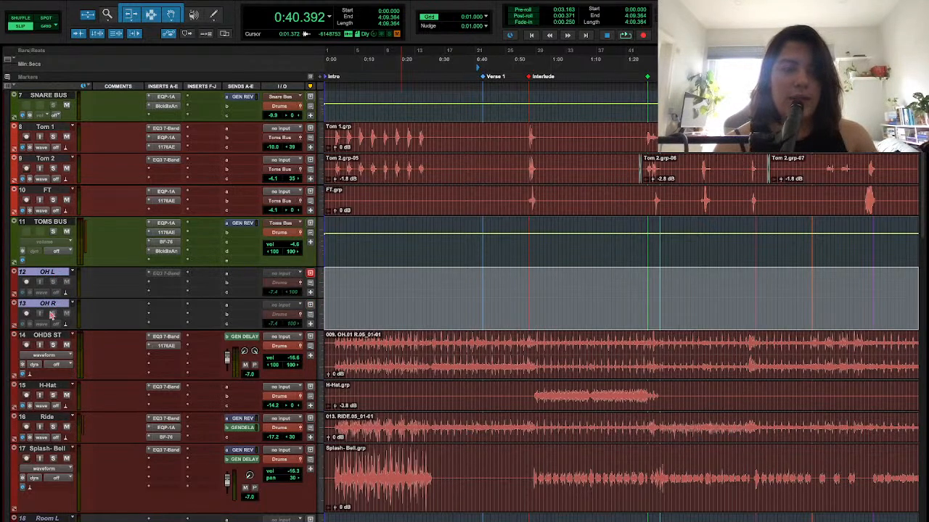
left_click(43, 337)
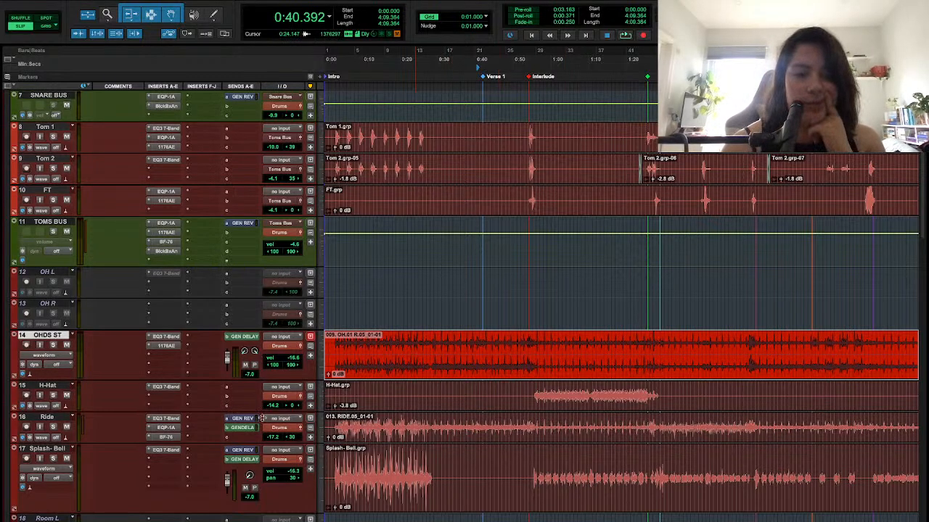
Review the track list from DRUMS to GUITARS and place the edit cursor at about 0:21.4 on Room L and Room R
scroll(248, 447, "up", 5)
scroll(275, 285, "up", 1)
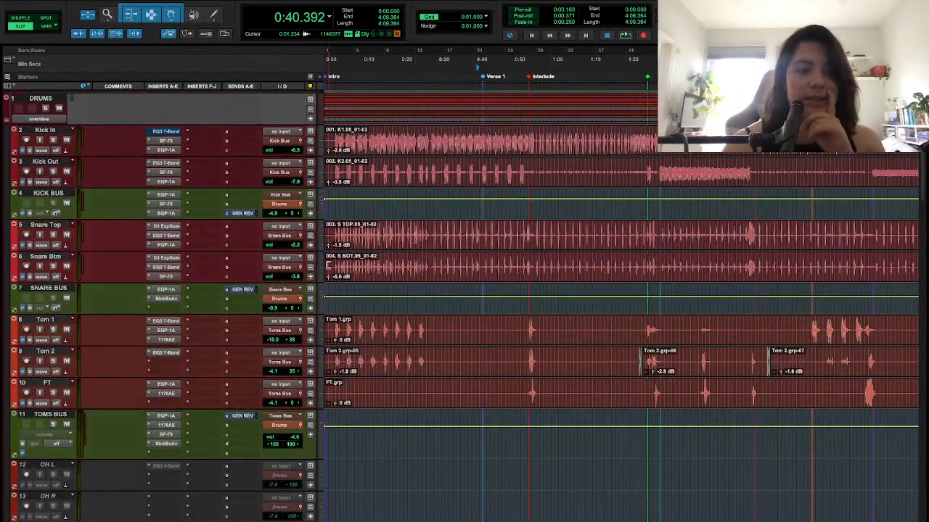
scroll(327, 267, "down", 10)
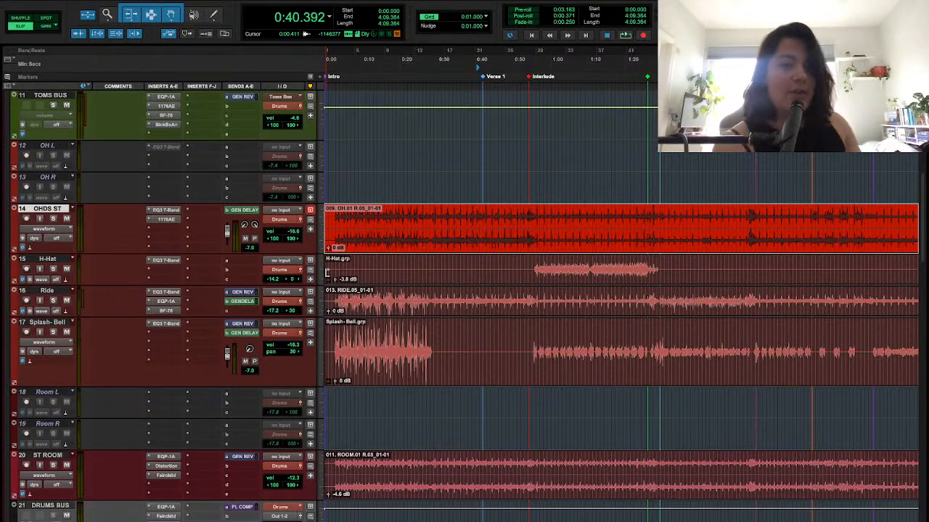
scroll(368, 325, "down", 10)
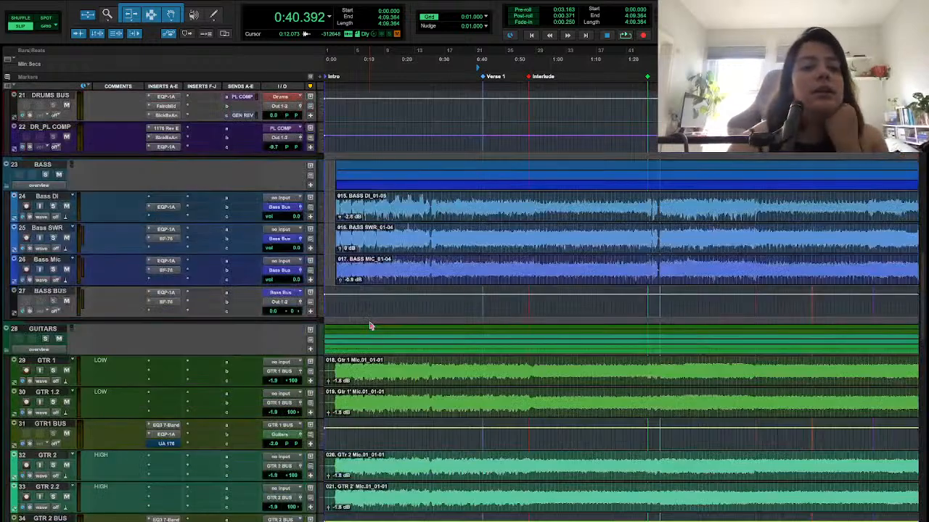
scroll(370, 325, "up", 4)
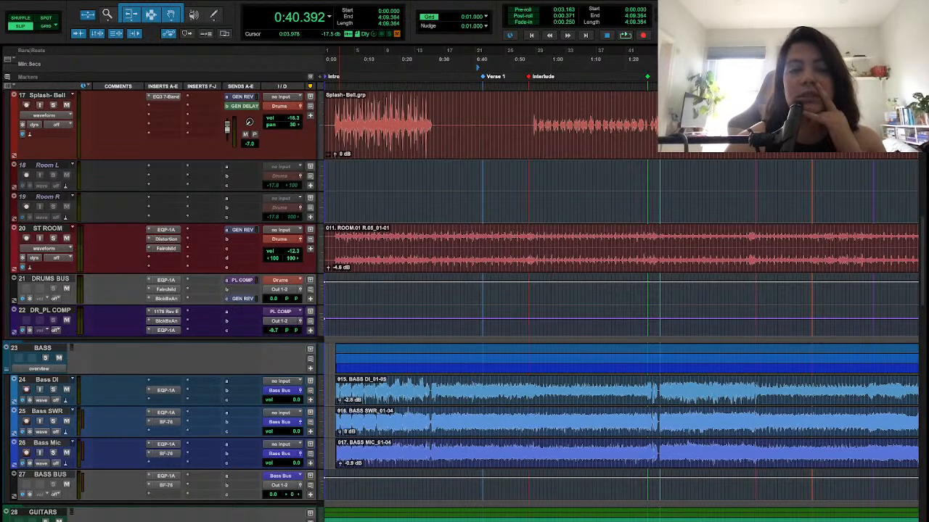
left_click(405, 195)
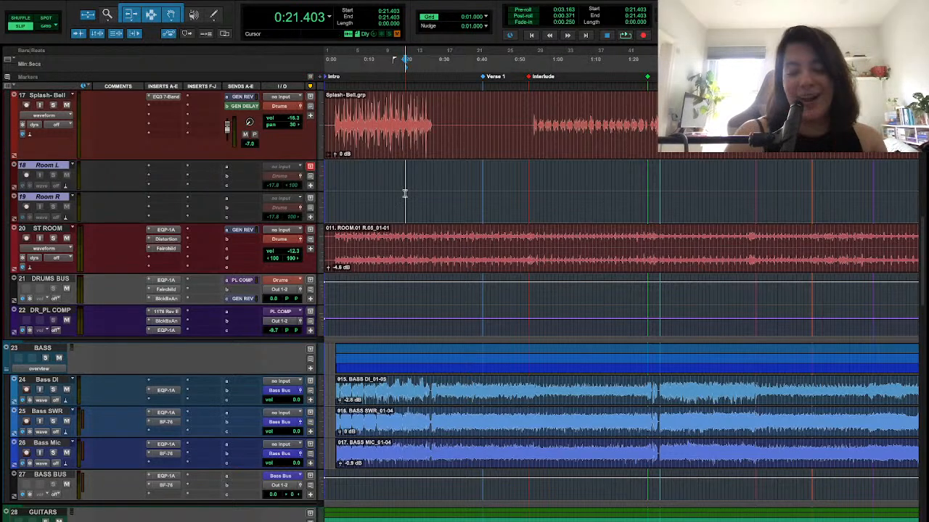
In the Mix window, view the 1176 Rev E, Black Box HG-2 and EQP-1A inserts on DR_PL COMP and close the plug-in window
key("super+equal")
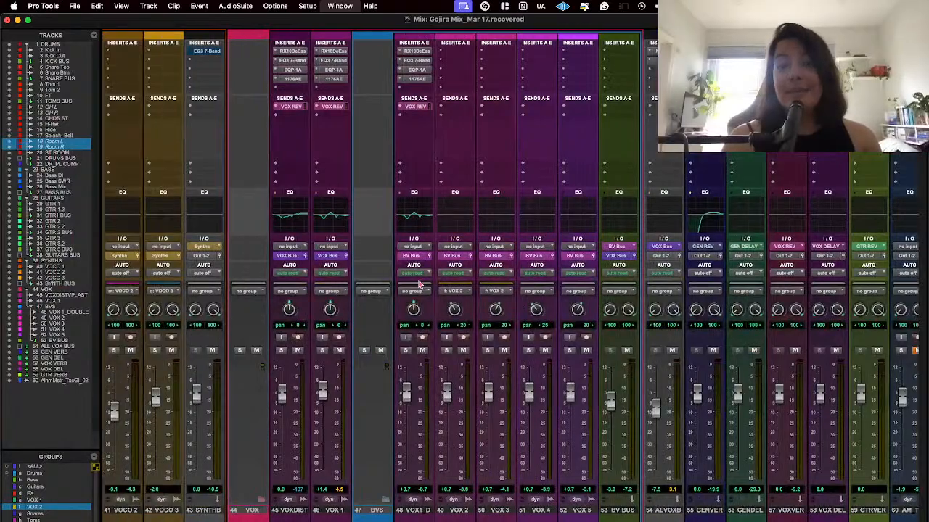
scroll(417, 284, "left", 15)
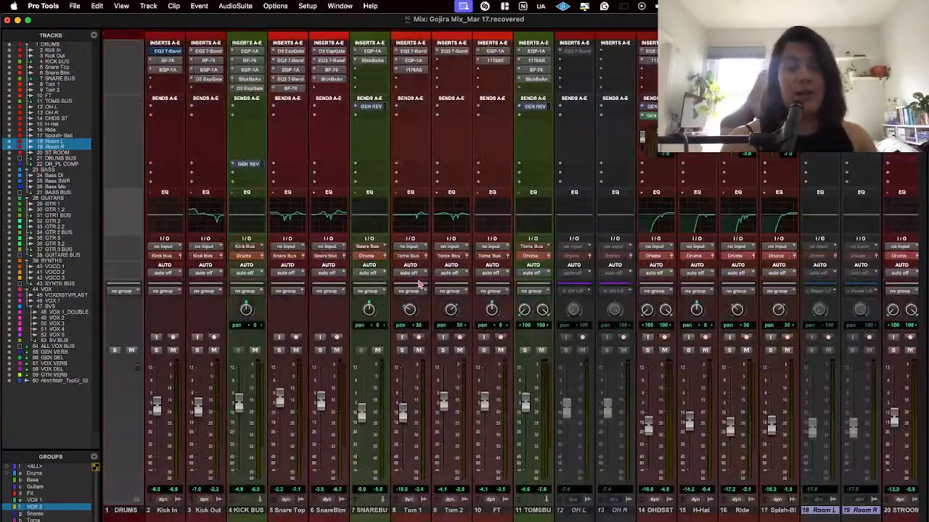
scroll(386, 476, "right", 10)
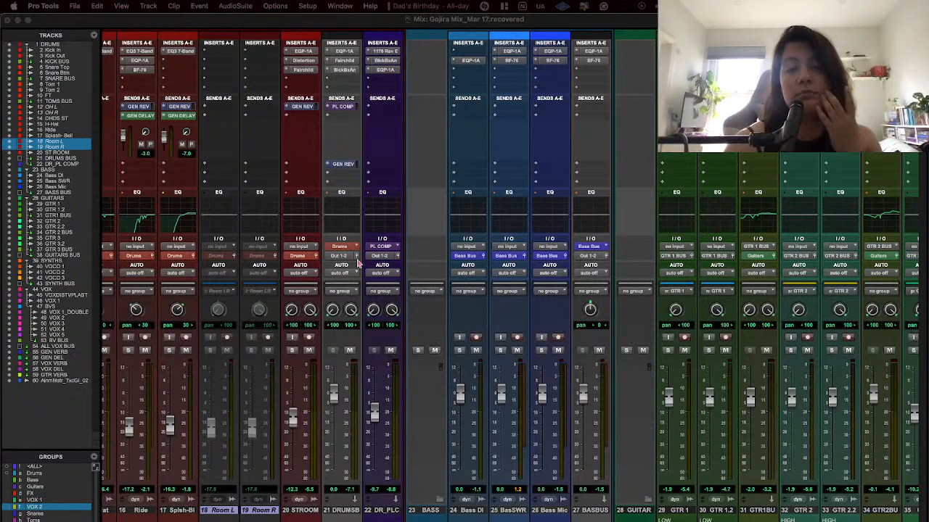
left_click(382, 52)
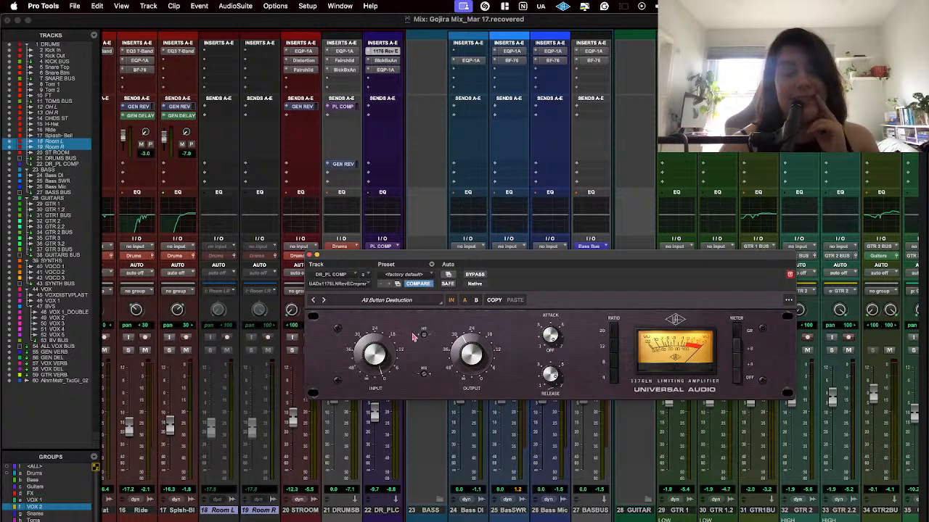
left_click(386, 60)
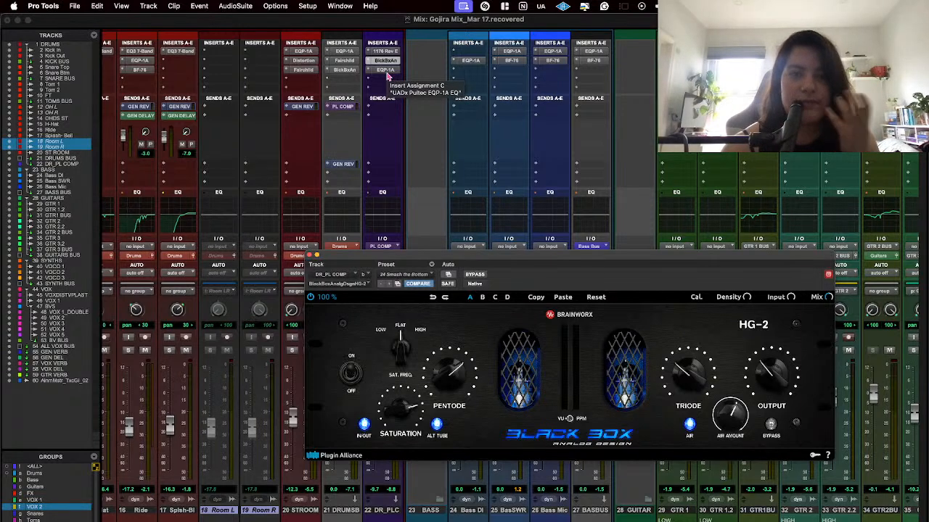
left_click(386, 72)
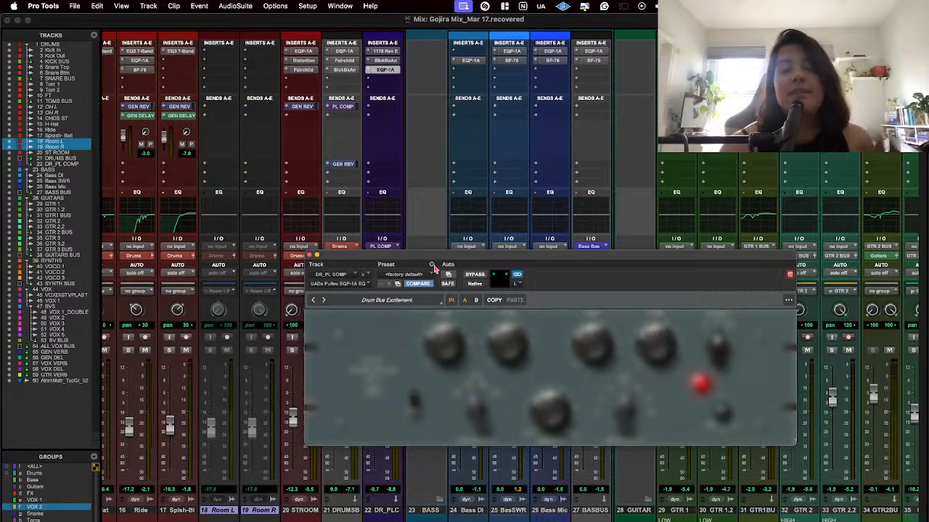
left_click_drag(441, 257, 563, 80)
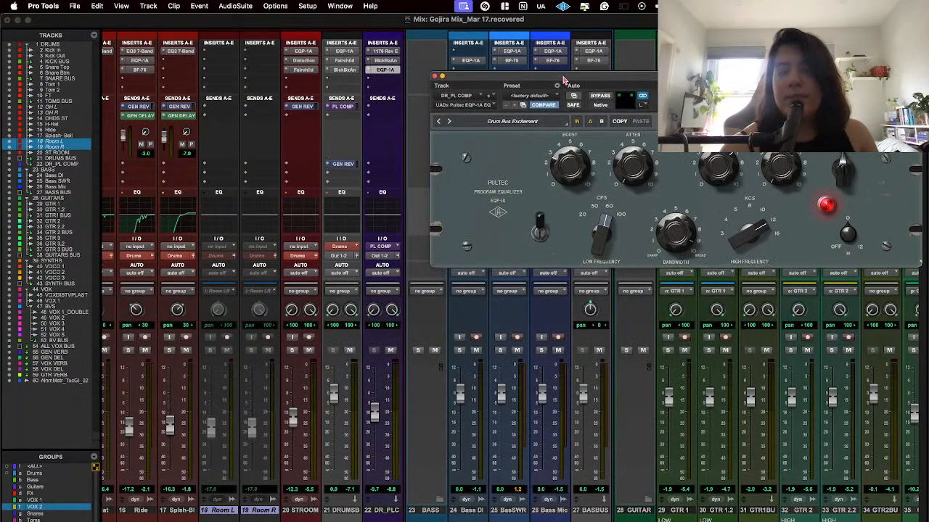
left_click(434, 76)
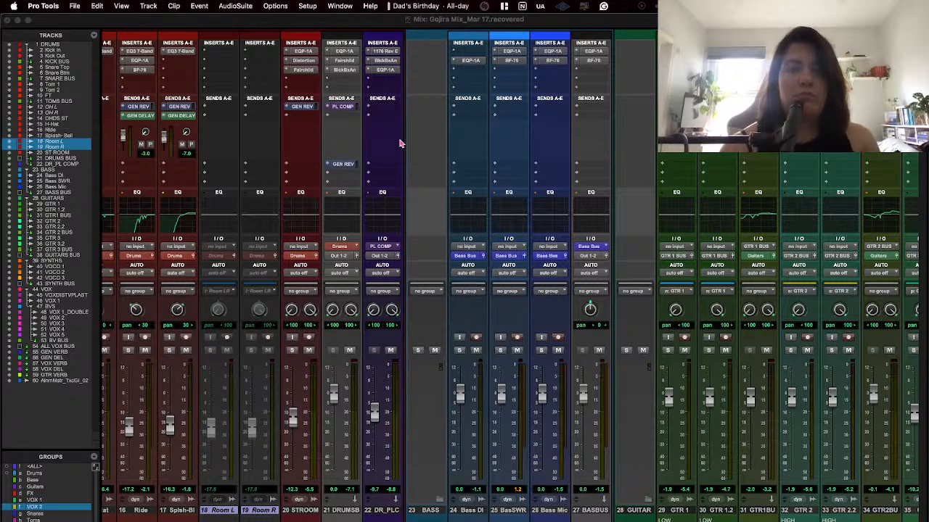
During playback, pull the DR_PL COMP fader fully down and bring it back up to -9.4 dB to compare the parallel compression
key("space")
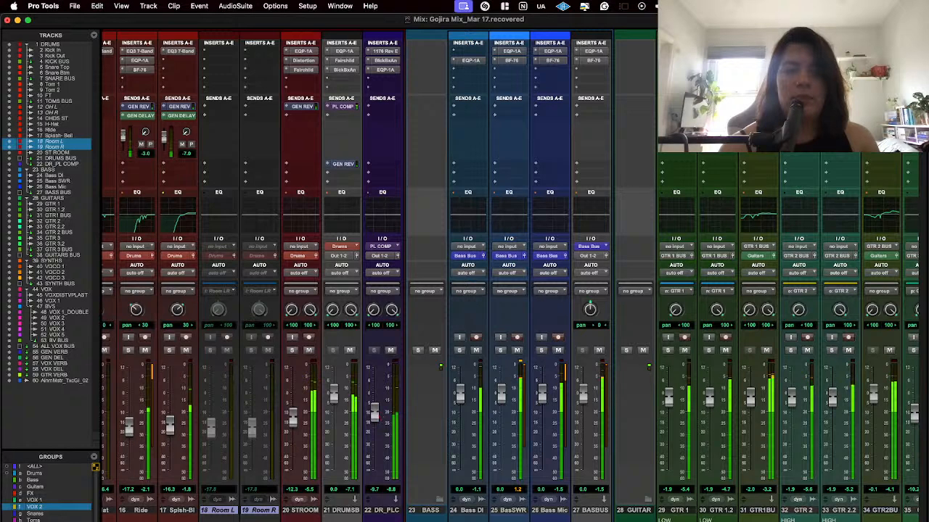
left_click_drag(378, 409, 371, 479)
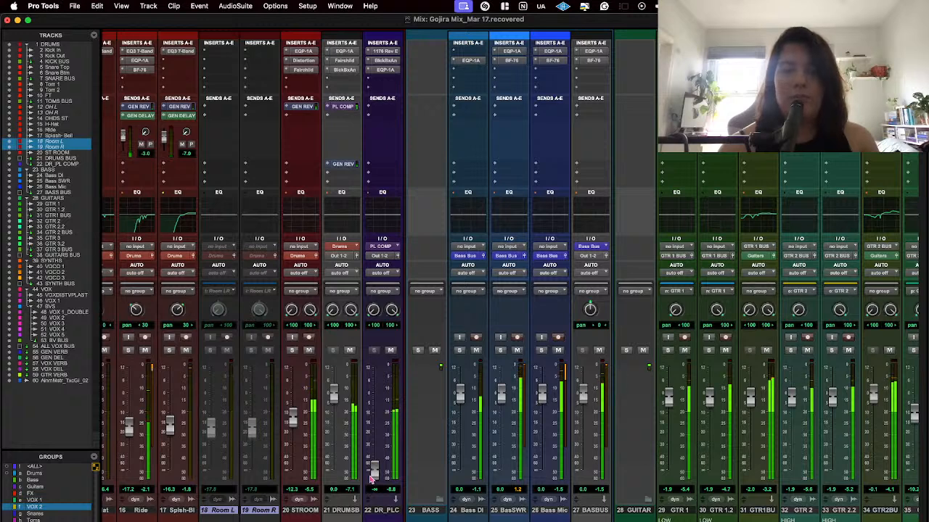
left_click_drag(372, 477, 384, 418)
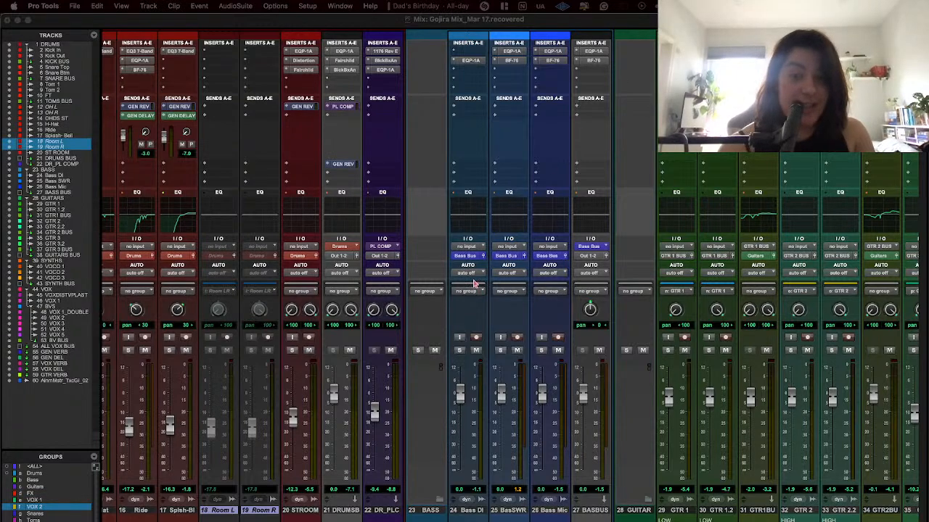
Remove the Distressor inserts from GTR 3 BUS and GUITARS BUS
scroll(466, 382, "right", 3)
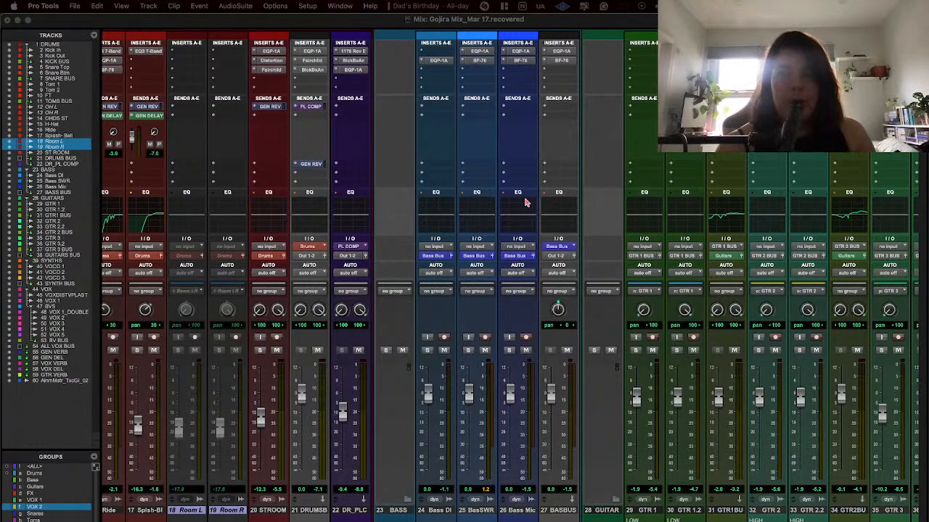
scroll(525, 205, "left", 3)
scroll(524, 207, "right", 3)
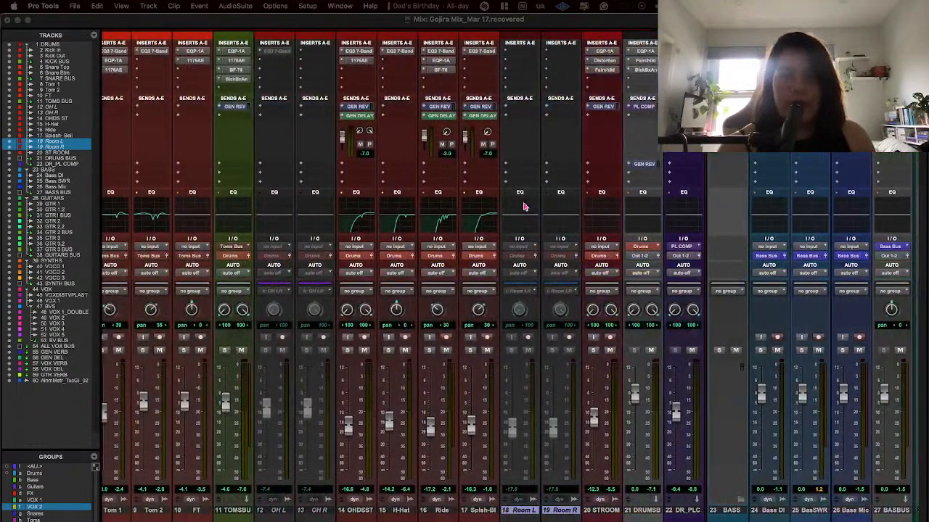
scroll(524, 207, "right", 10)
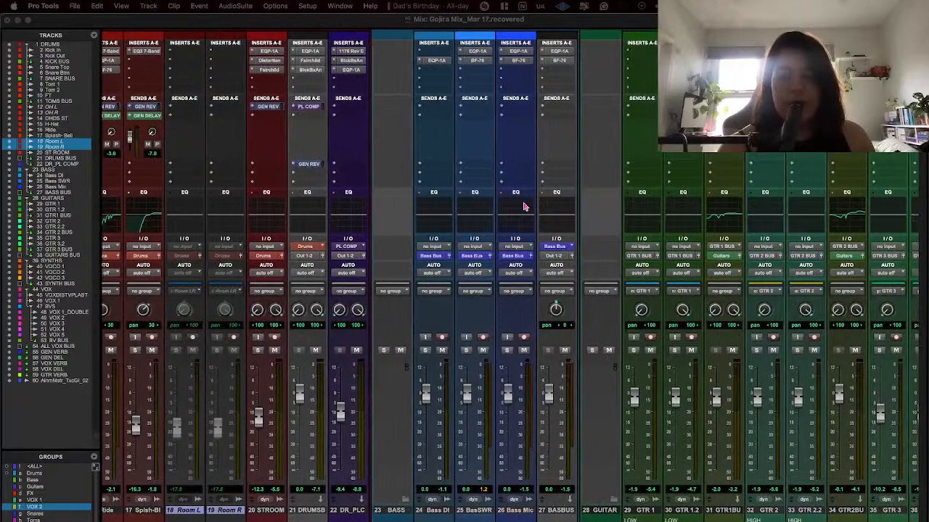
scroll(523, 206, "right", 5)
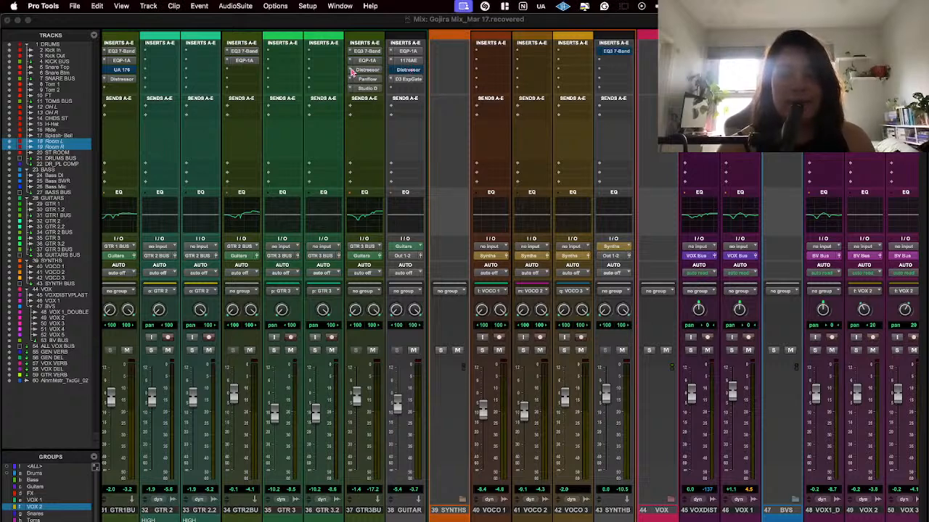
left_click(353, 72)
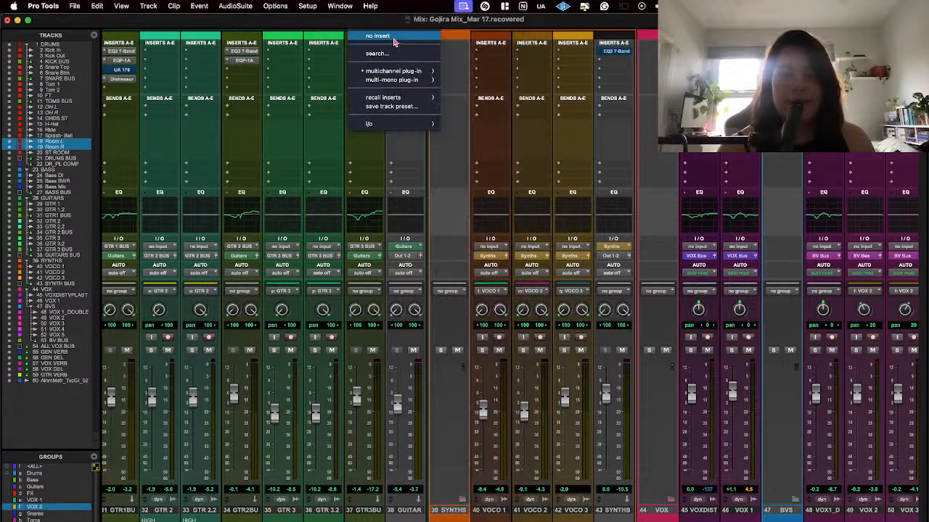
left_click(393, 38)
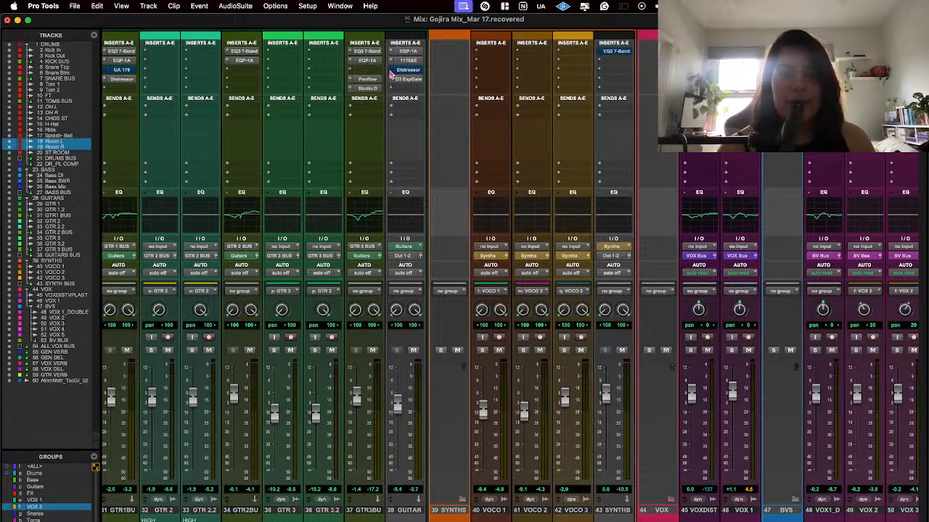
left_click(392, 72)
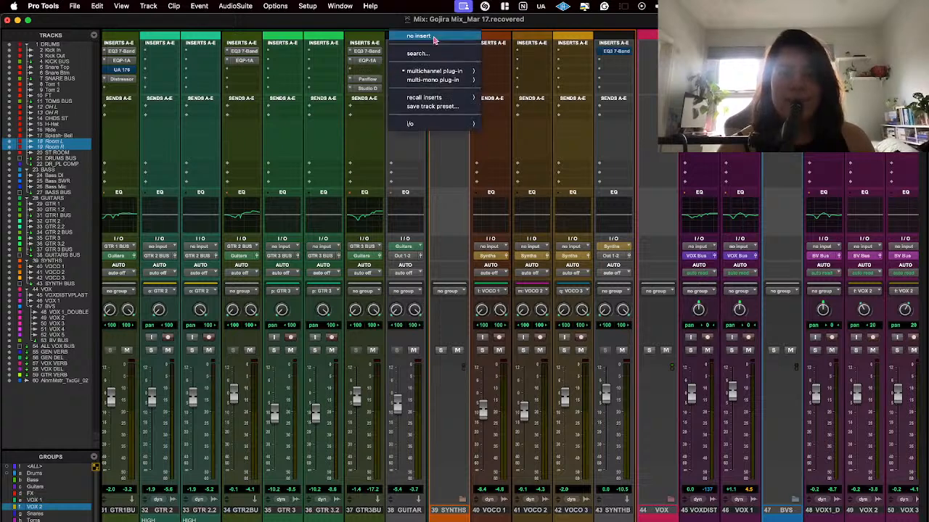
left_click(424, 39)
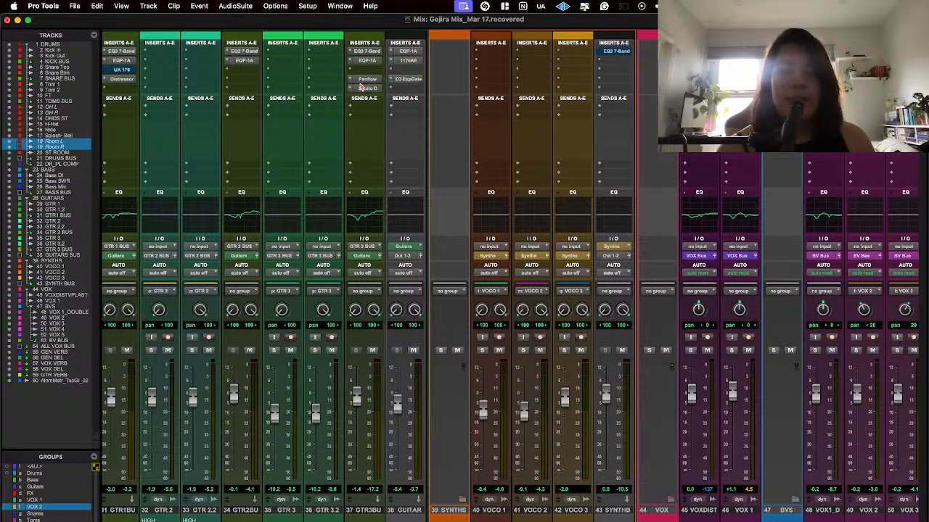
Move Panflow and Studio D on GTR 3 BUS and D3 ExpGate on GUITARS BUS up to fill the emptied insert slots
left_click_drag(370, 79, 368, 78)
scroll(409, 97, "left", 1)
scroll(409, 97, "left", 1)
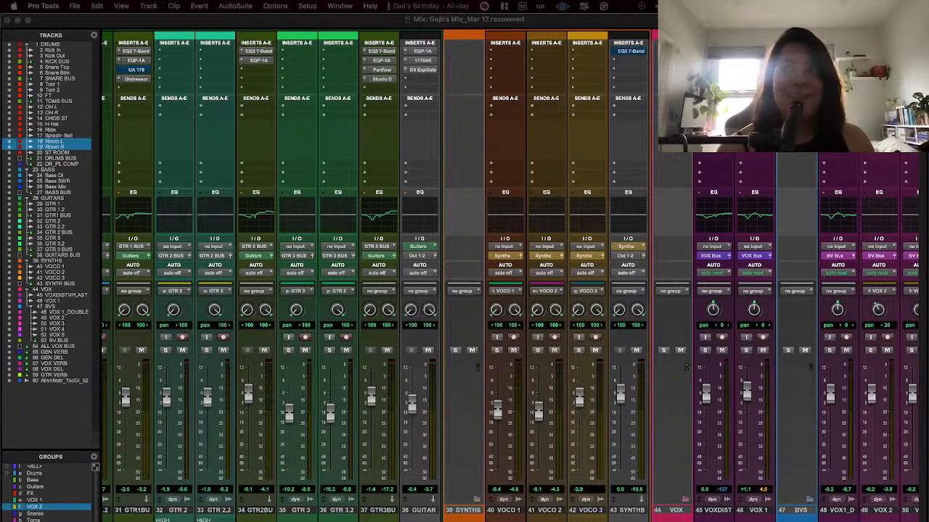
scroll(445, 241, "left", 6)
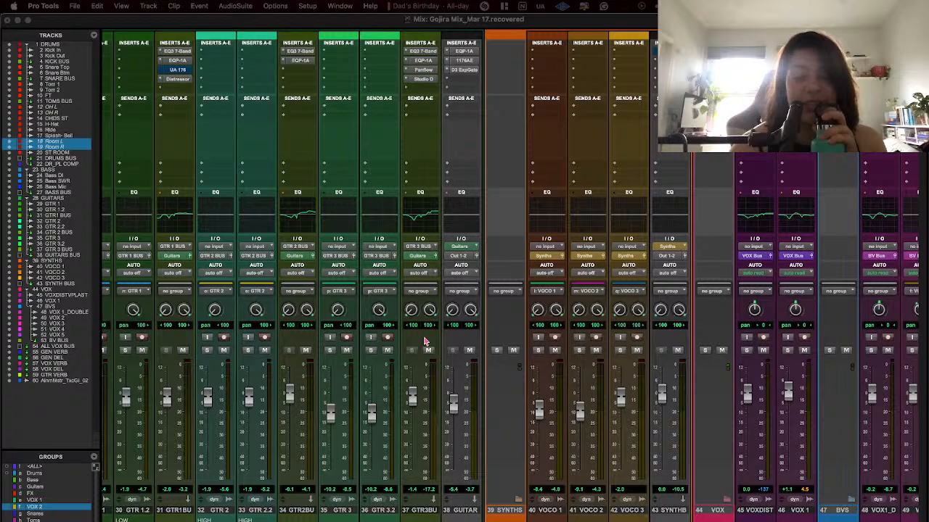
scroll(438, 359, "left", 2)
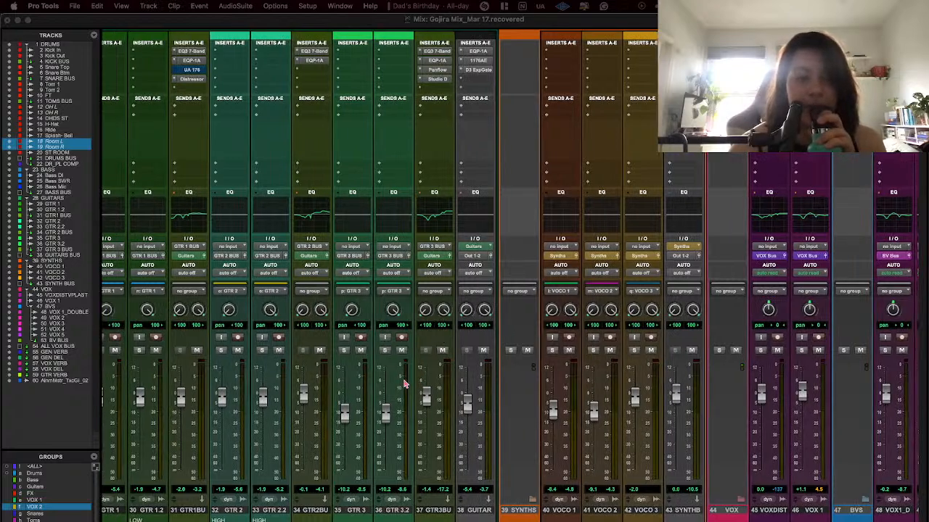
scroll(457, 378, "right", 5)
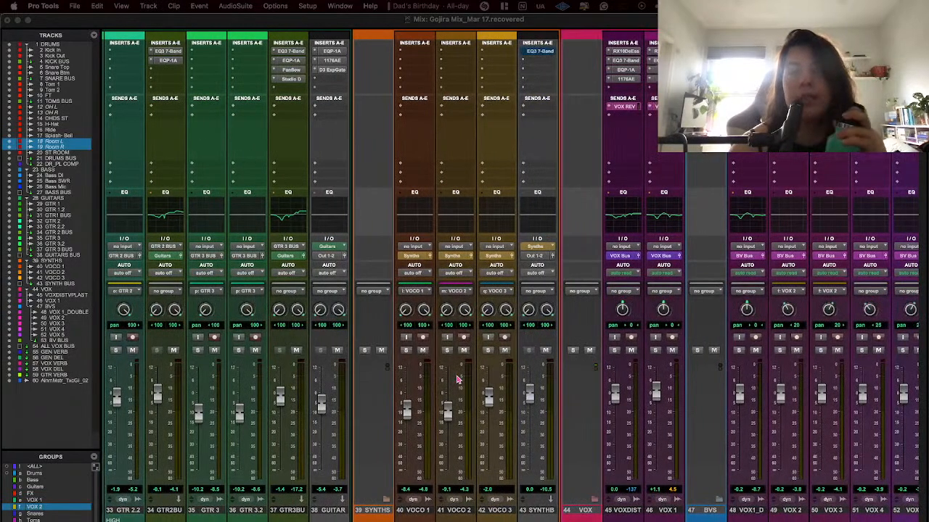
scroll(539, 301, "left", 20)
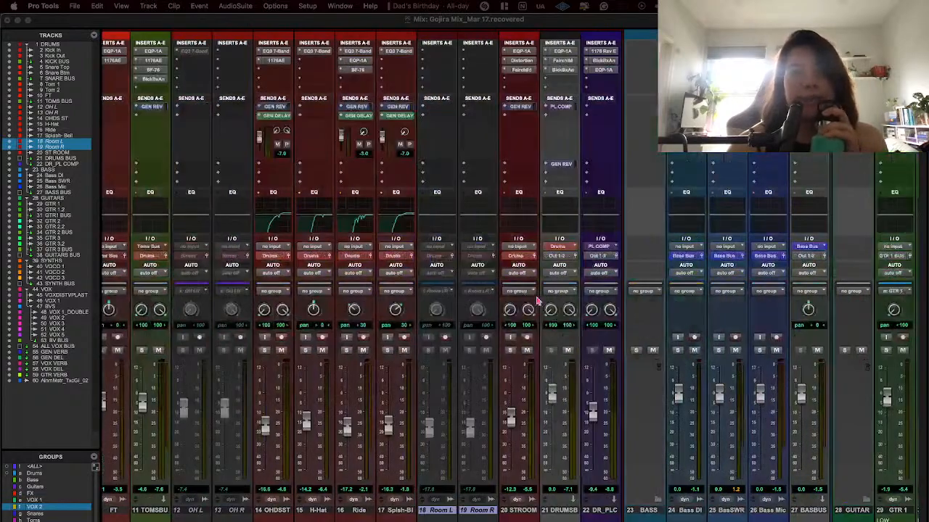
scroll(537, 300, "right", 20)
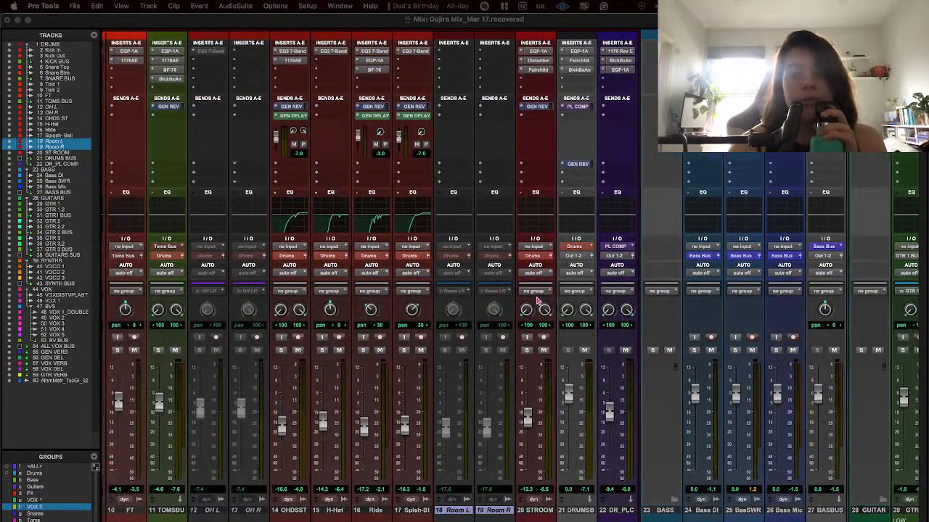
scroll(538, 301, "right", 20)
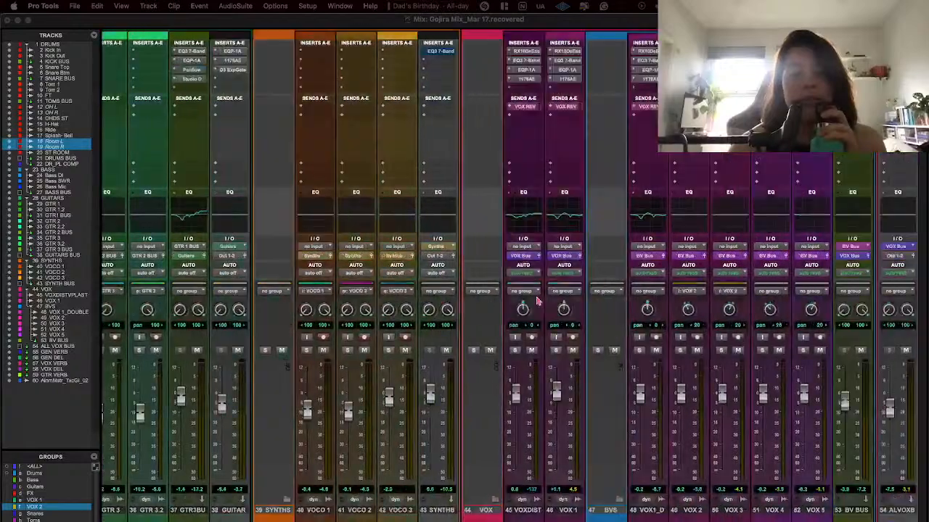
scroll(538, 301, "left", 1)
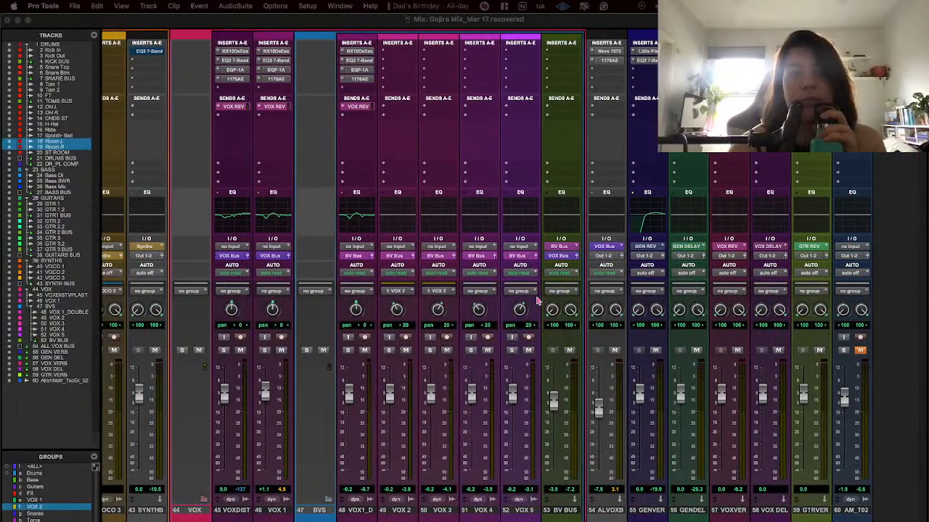
scroll(428, 332, "left", 20)
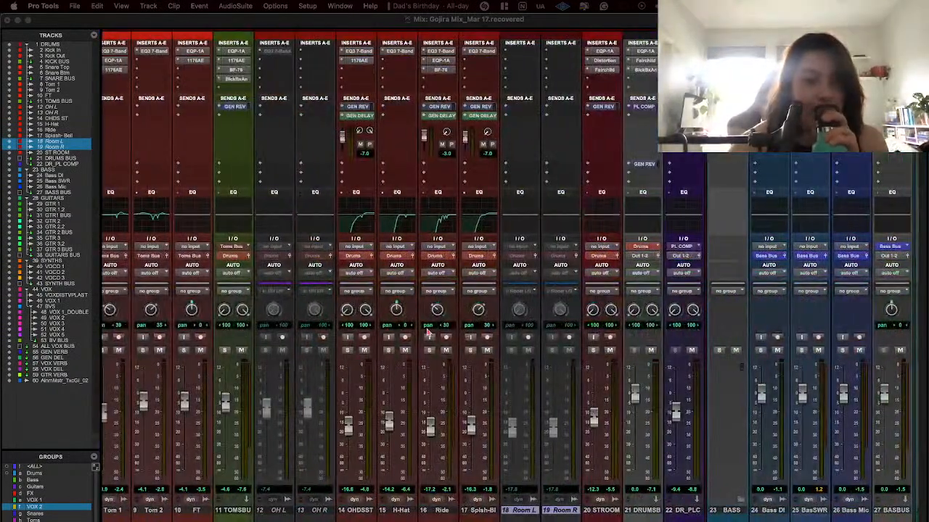
right_click(525, 511)
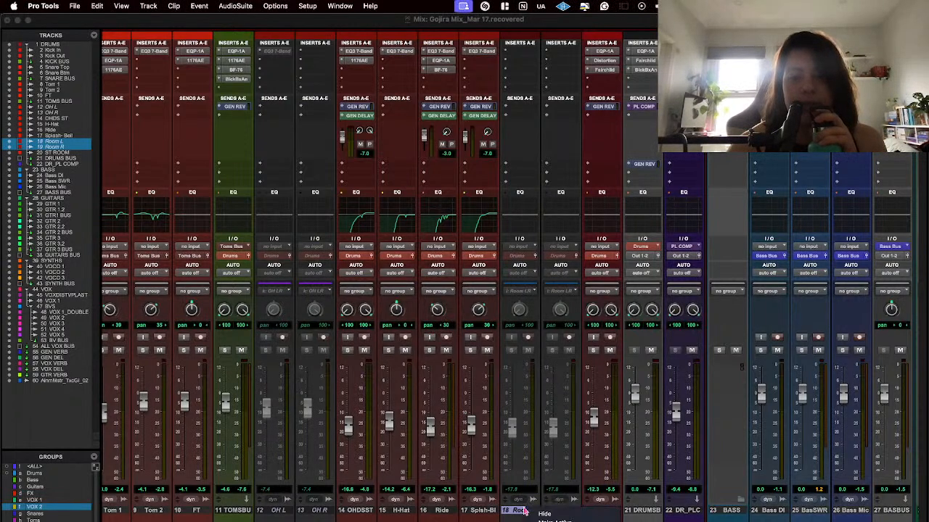
left_click(517, 511)
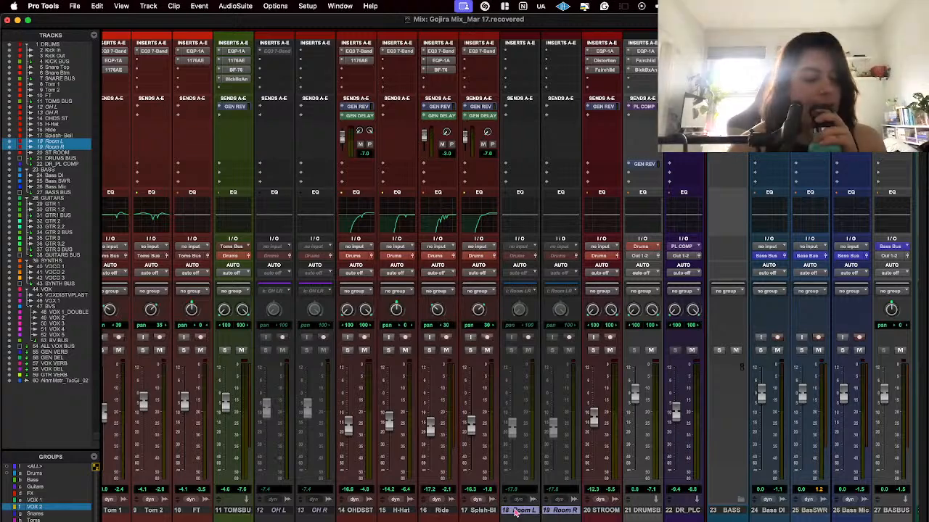
Look across the Mix window from the drum and bass tracks to the guitar, synth and vocal buses, examining their inserts and sends
scroll(547, 480, "right", 10)
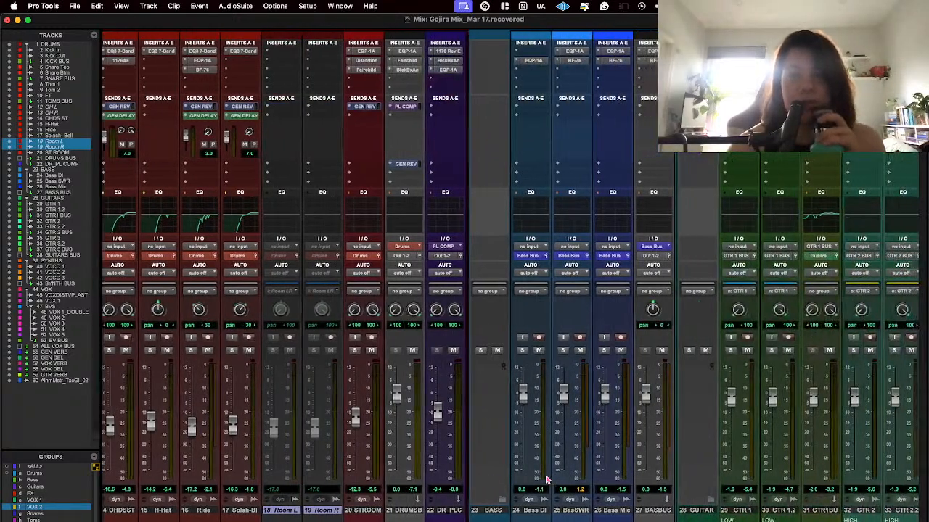
scroll(546, 480, "right", 2)
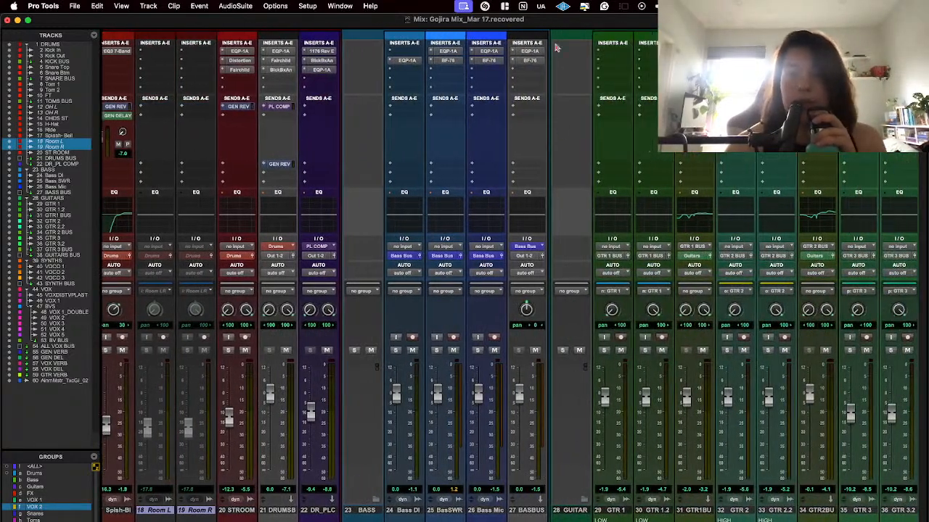
scroll(388, 229, "right", 1)
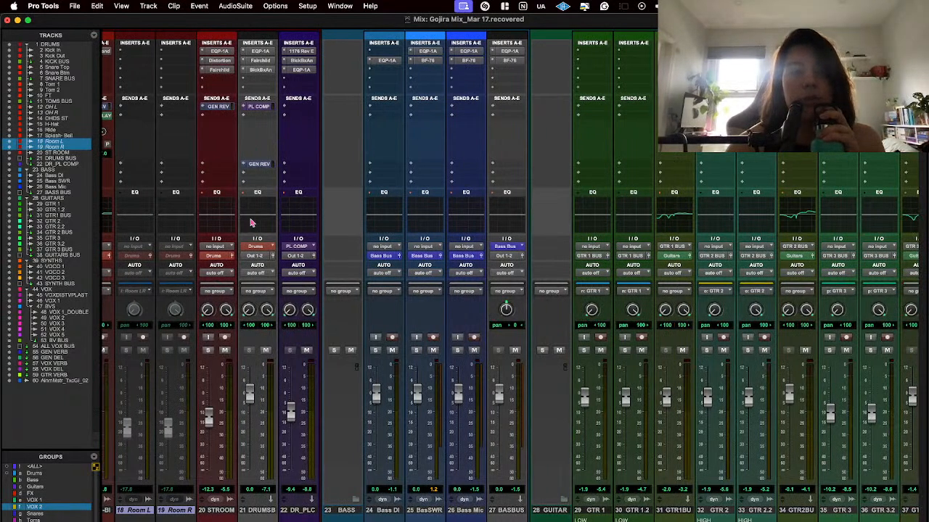
scroll(251, 222, "left", 4)
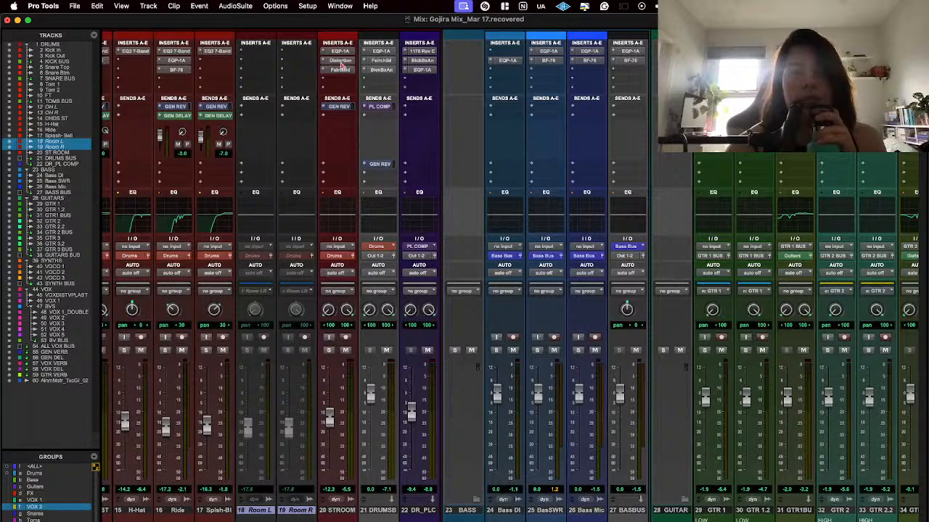
scroll(239, 94, "left", 5)
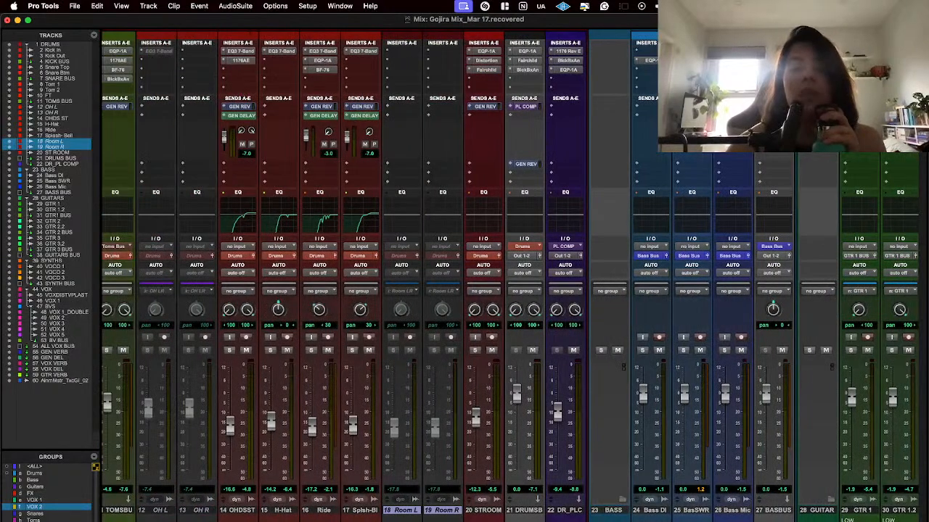
scroll(685, 455, "right", 5)
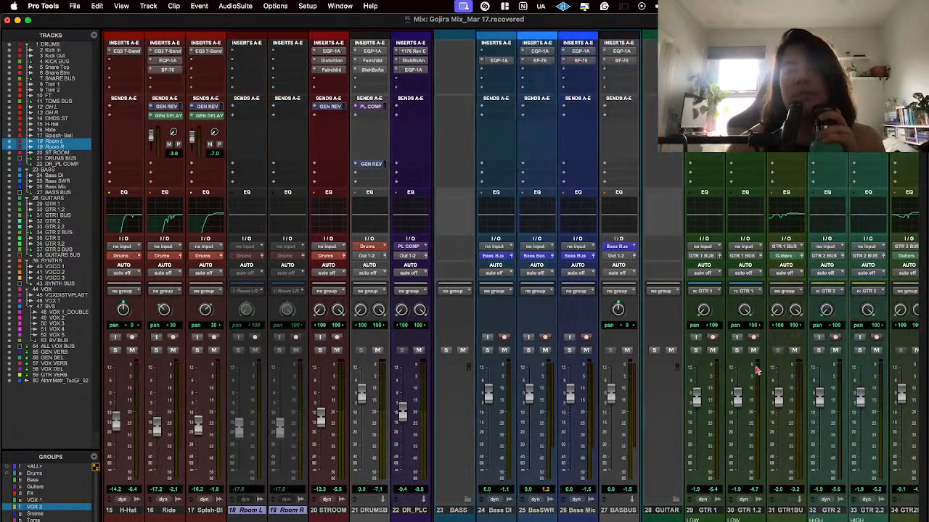
scroll(473, 421, "left", 2)
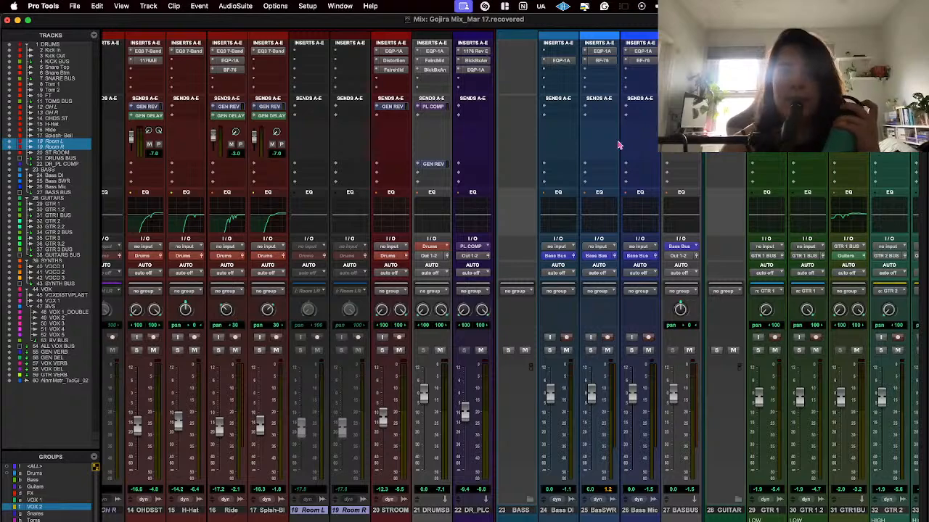
scroll(618, 145, "right", 20)
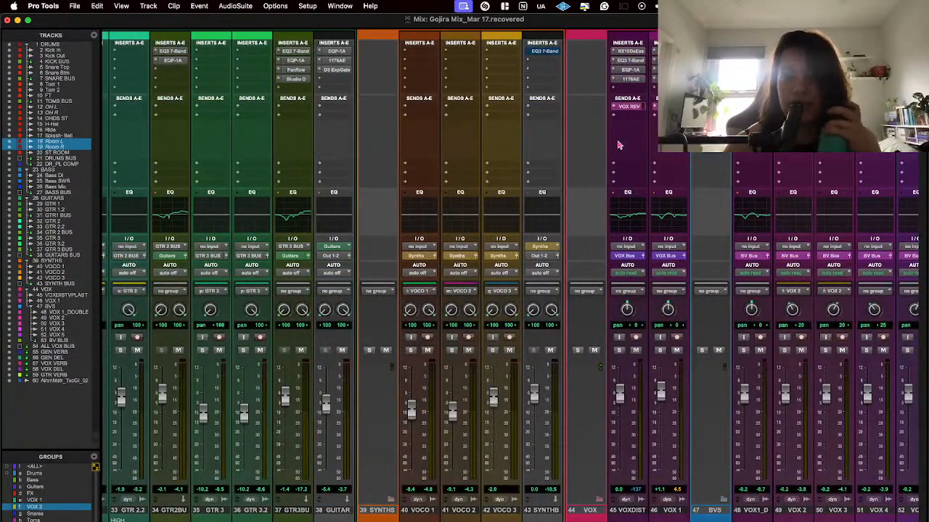
scroll(618, 145, "left", 4)
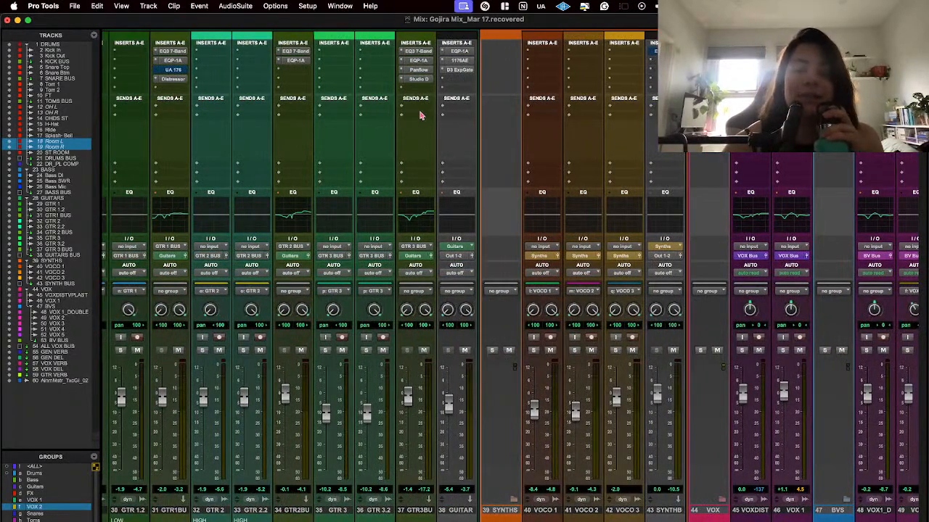
scroll(420, 115, "left", 7)
scroll(419, 114, "left", 20)
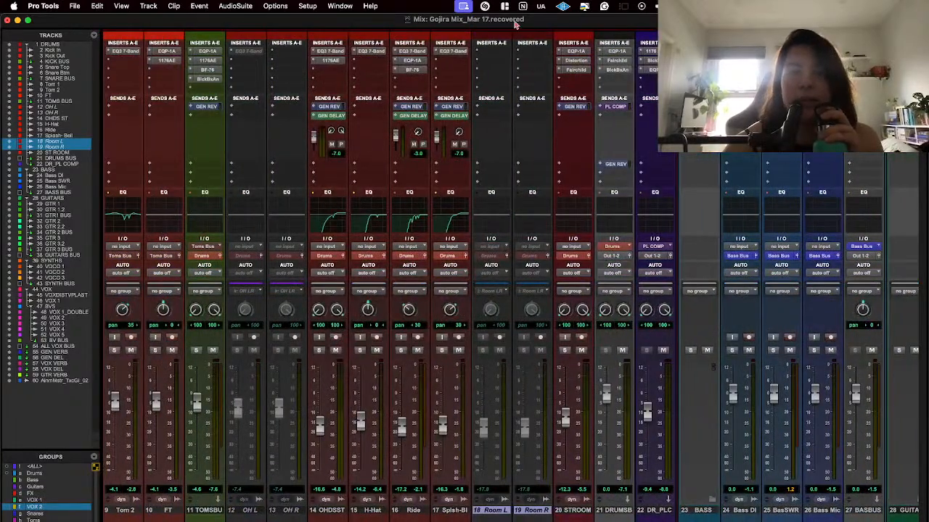
Solo the ST ROOM track and open its AIR Distortion insert, placing the plug-in window clear of the track's channel strip
left_click(578, 512)
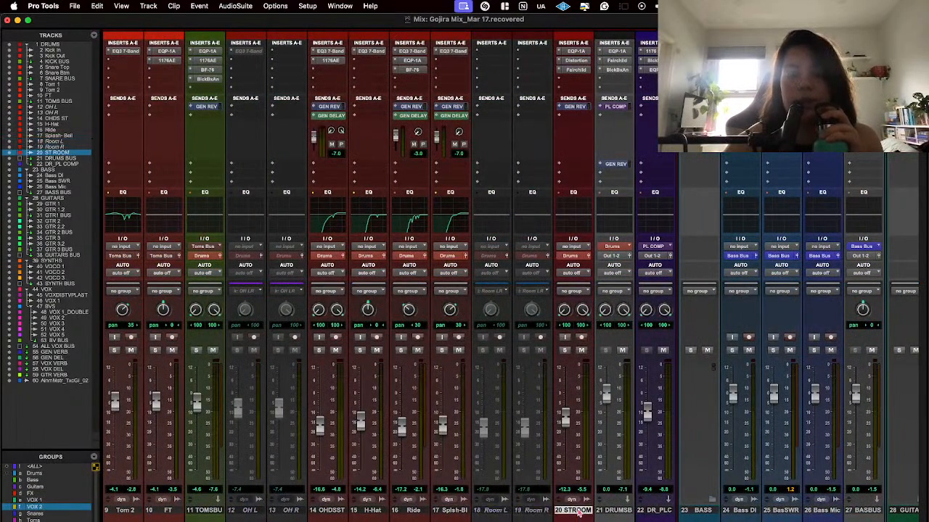
left_click(565, 351)
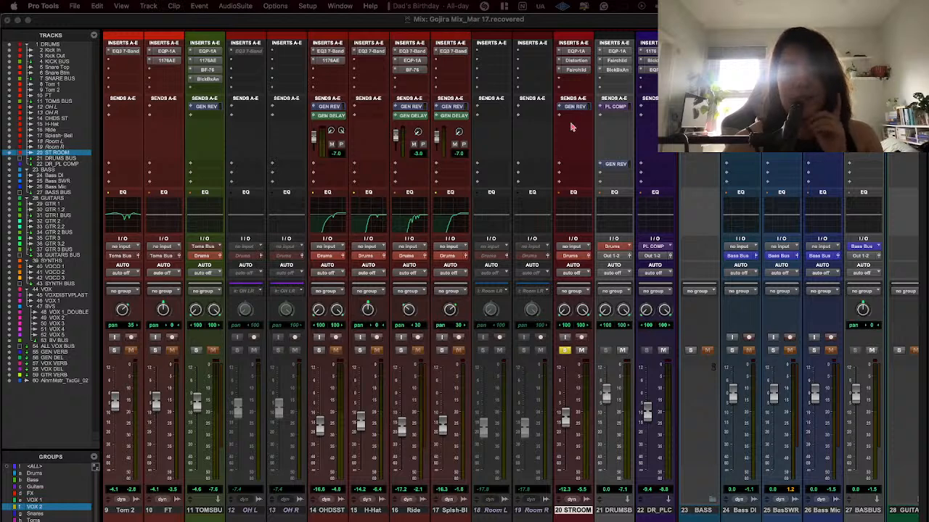
left_click(576, 61)
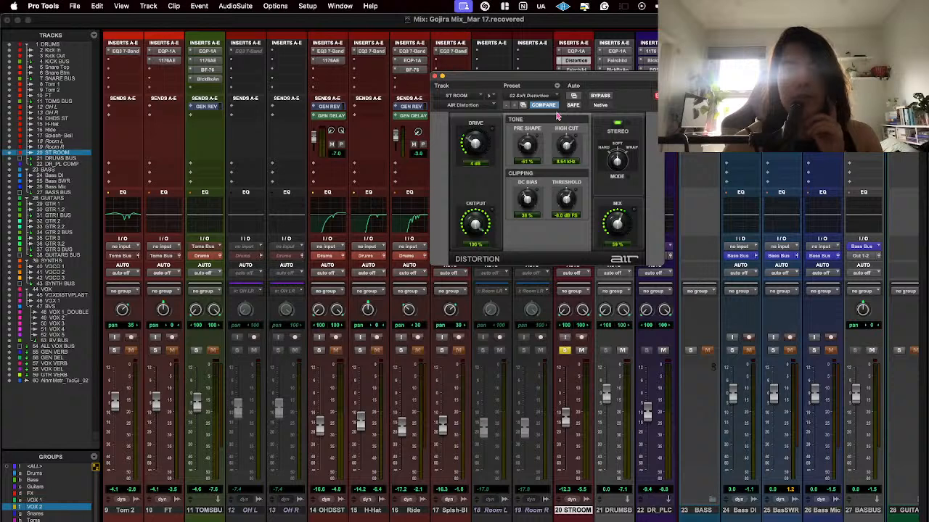
left_click_drag(567, 79, 411, 99)
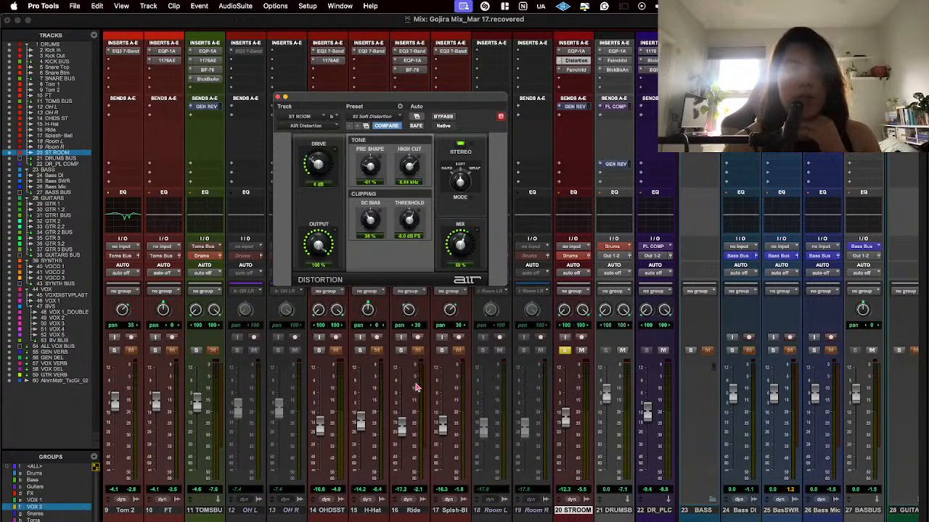
Play the soloed ST ROOM track and raise its fader slightly to -11.8 dB
key("space")
left_click(573, 422)
left_click_drag(565, 422, 565, 420)
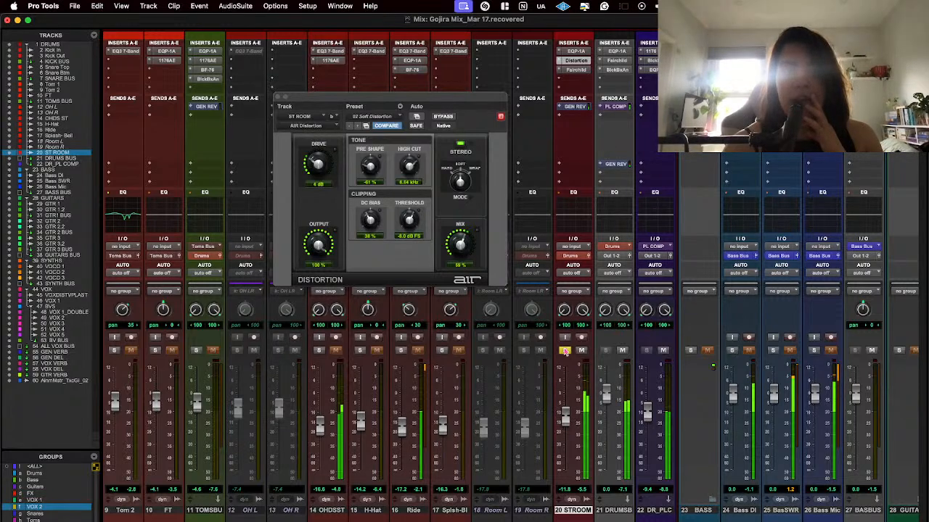
Examine the Fairchild 670 insert on ST ROOM, dismissing the CPU alert, listen to playback with it open and close the plug-in window
left_click(574, 70)
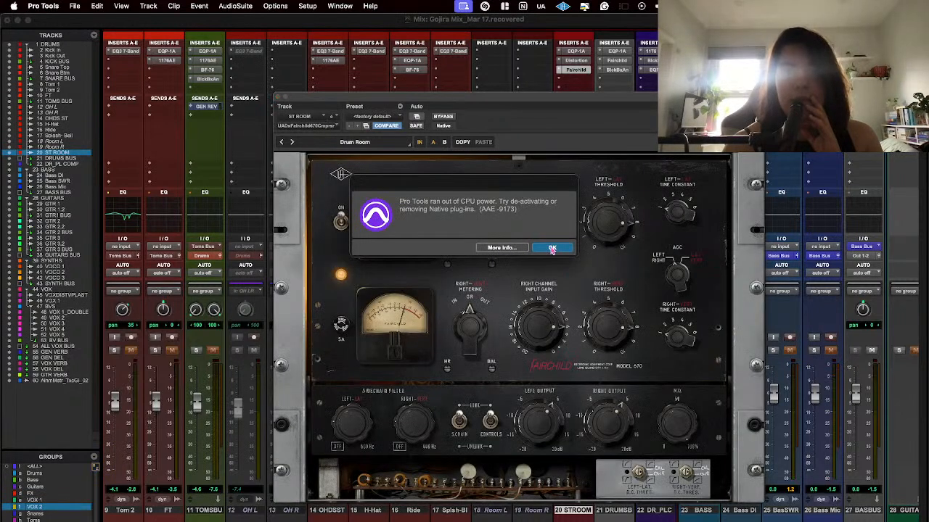
left_click(552, 249)
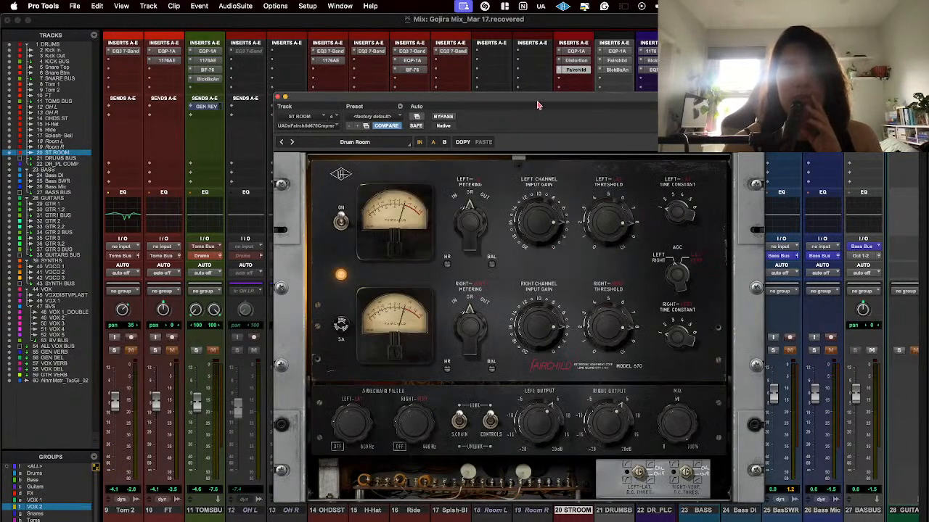
left_click_drag(538, 102, 415, 155)
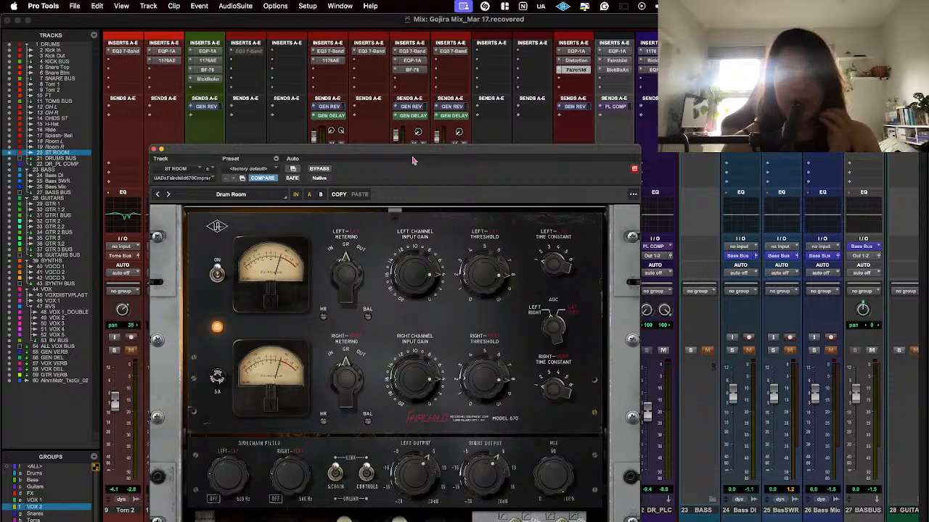
left_click_drag(443, 154, 401, 149)
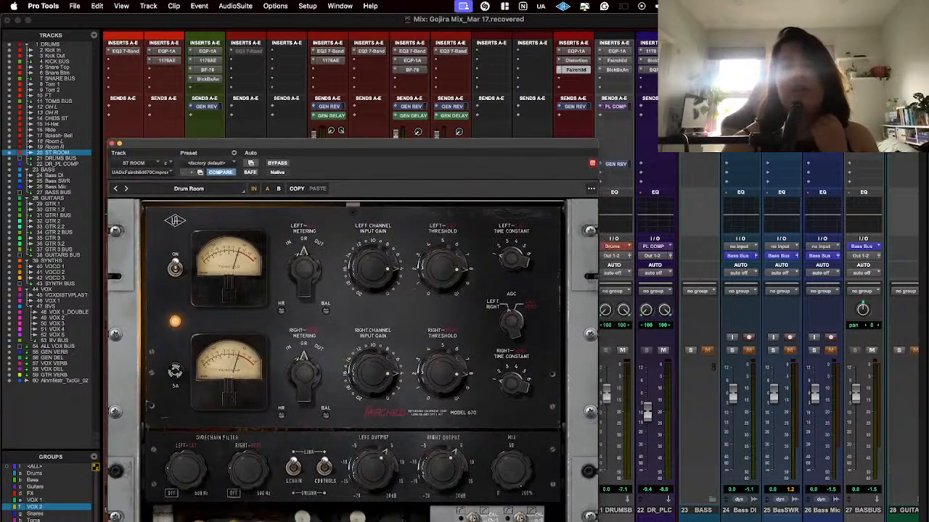
left_click_drag(544, 145, 573, 133)
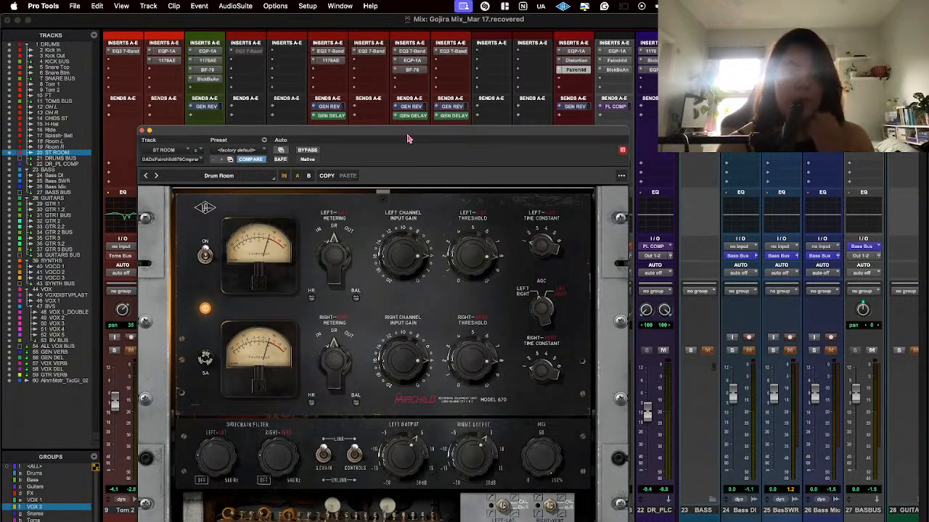
key("space")
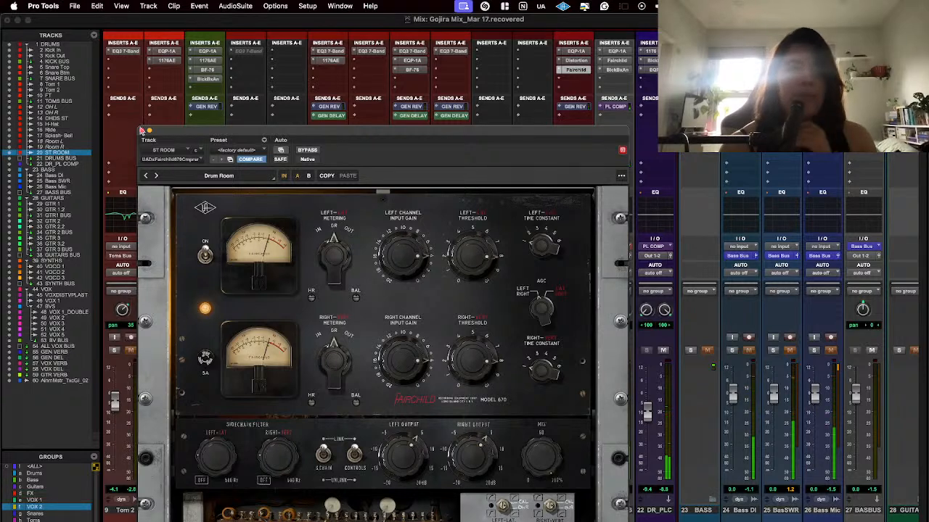
left_click(143, 131)
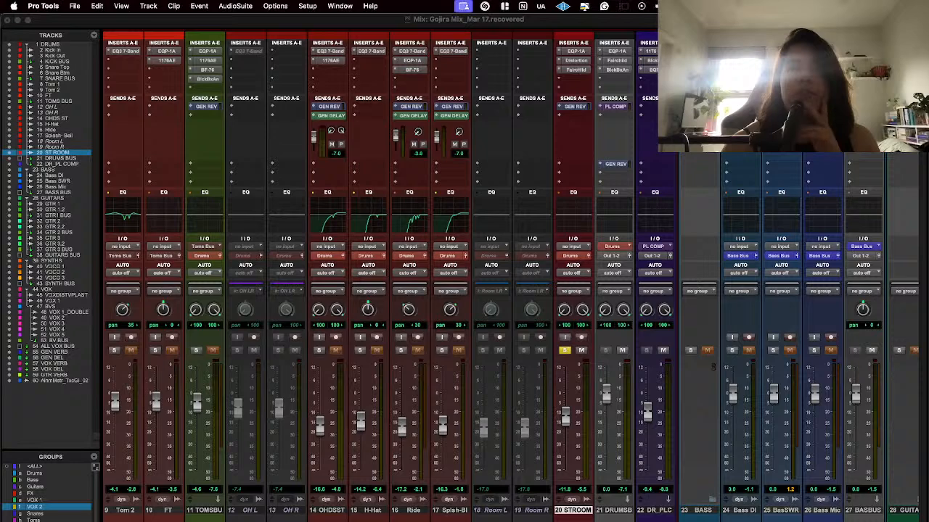
Reopen the Fairchild insert on ST ROOM to review its Drum Room preset settings and close the plug-in window again
left_click(575, 69)
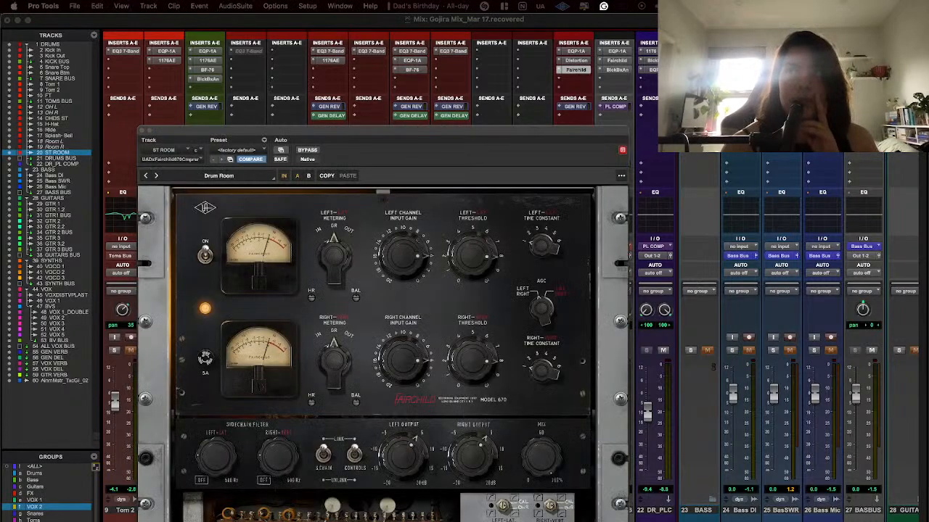
left_click(143, 131)
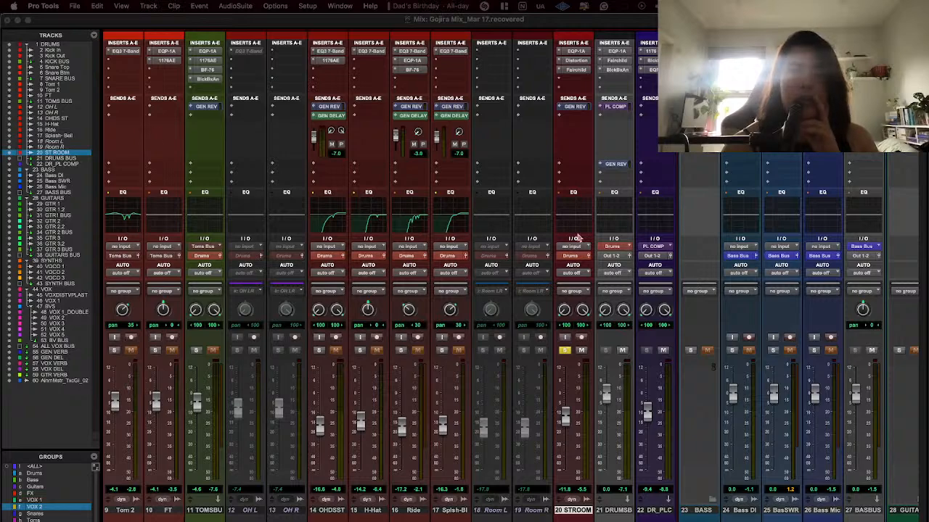
scroll(577, 238, "right", 1)
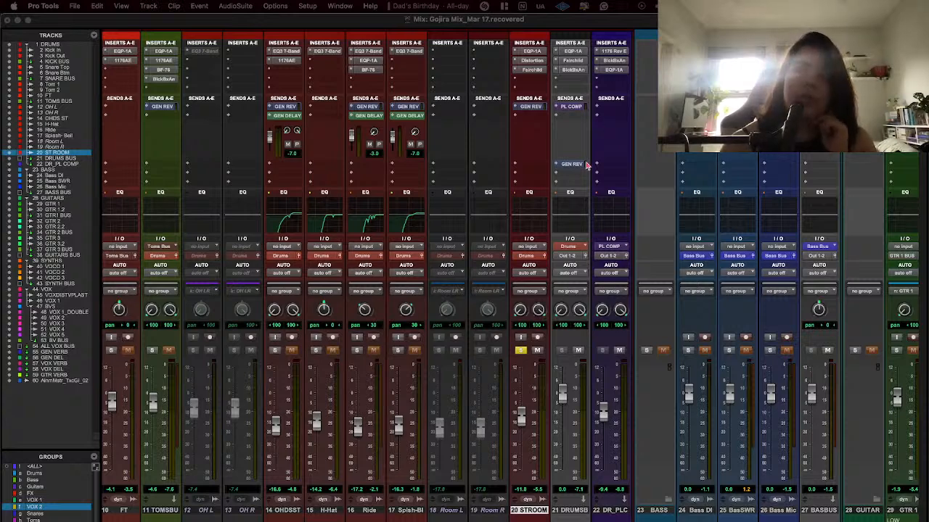
left_click(532, 69)
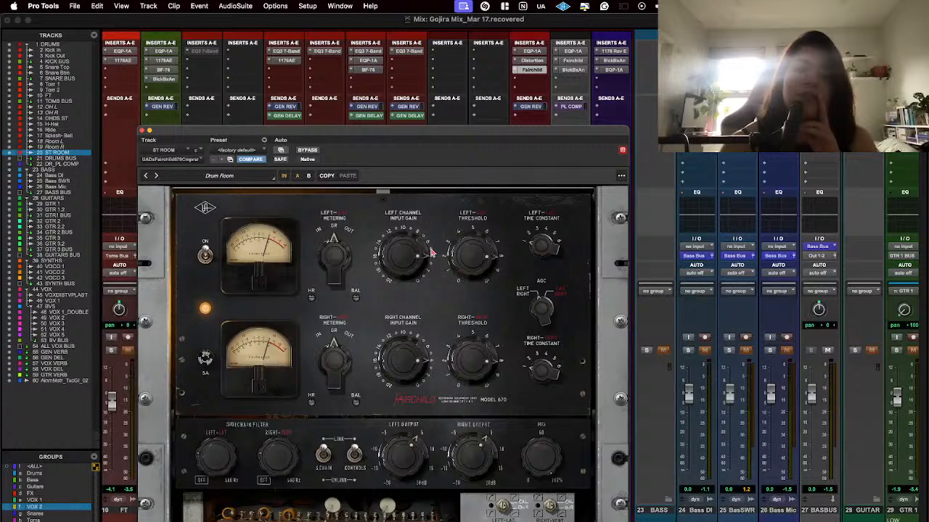
left_click_drag(401, 131, 457, 124)
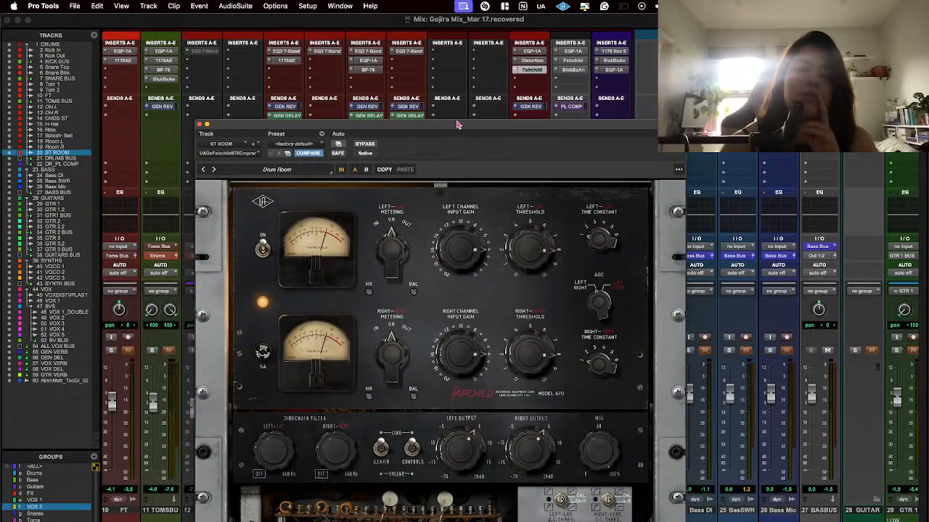
left_click(201, 125)
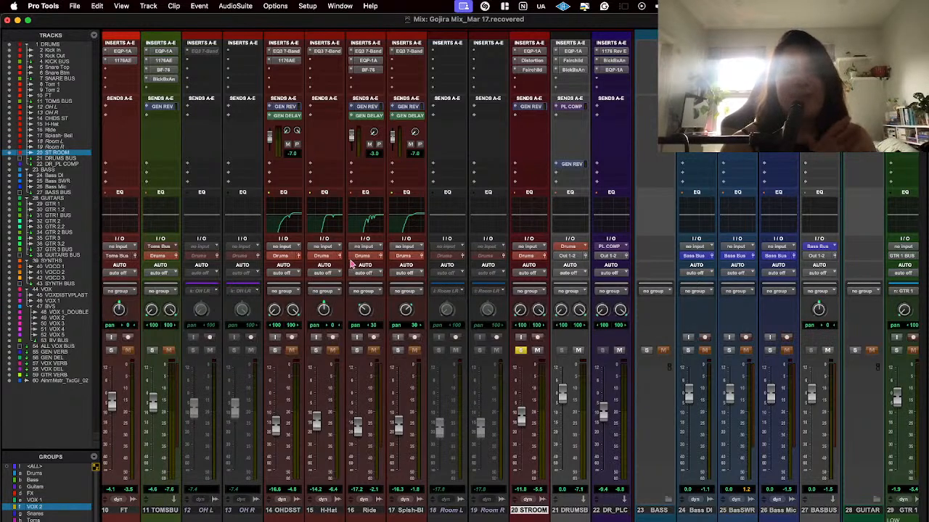
Hide the inactive Room L and Room R tracks together
left_click(446, 511)
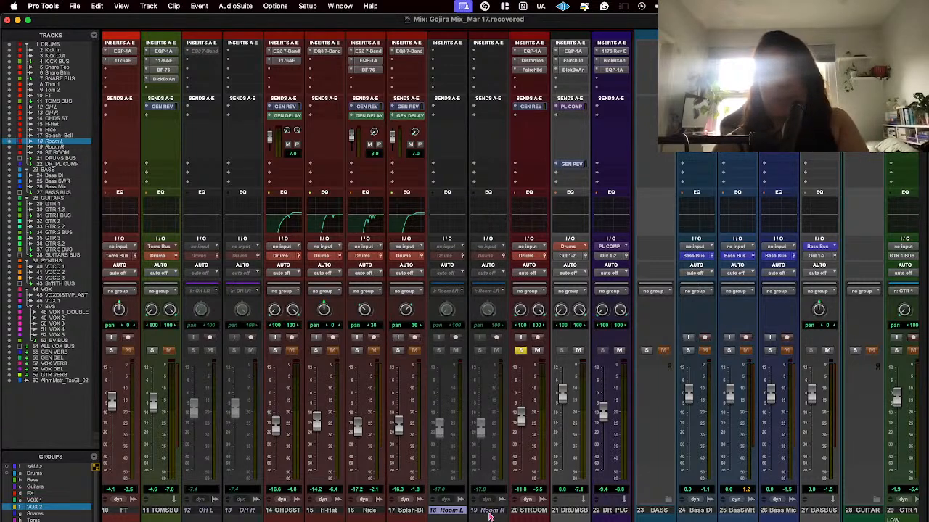
left_click(489, 510, "shift")
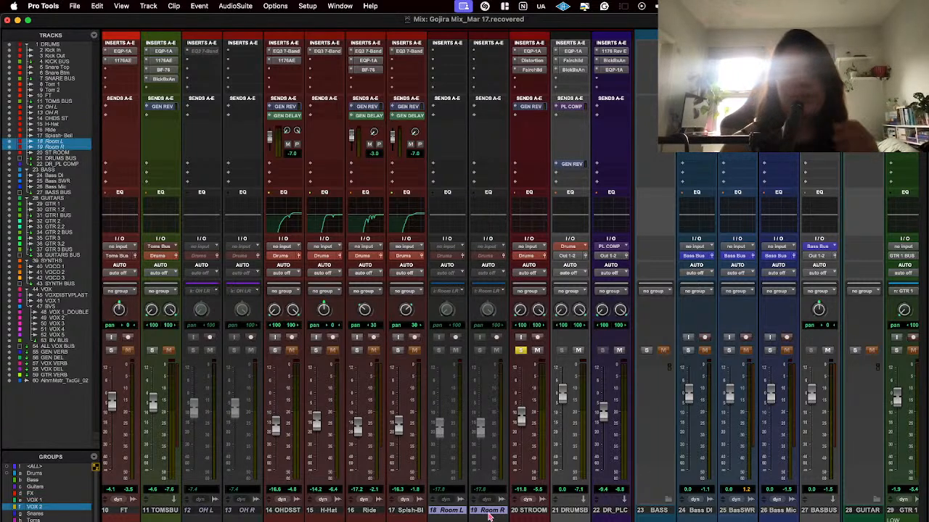
right_click(490, 506)
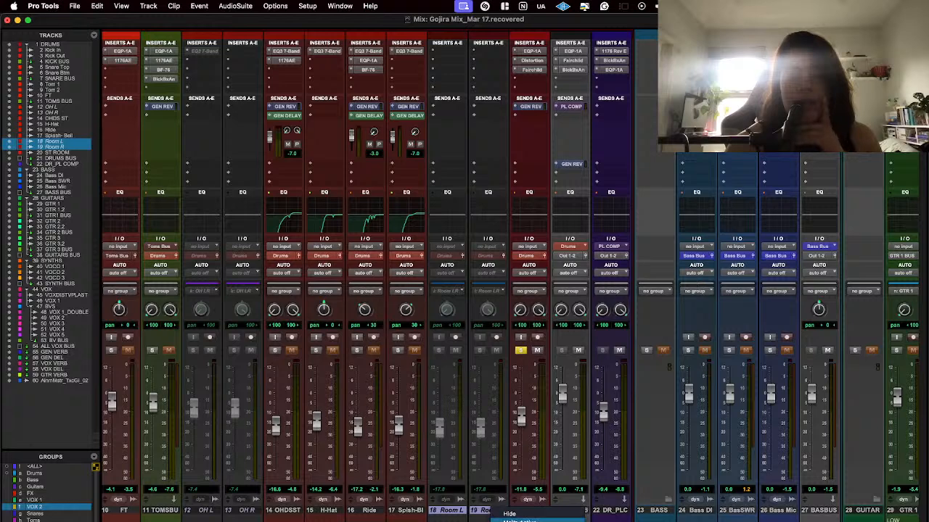
left_click(511, 515)
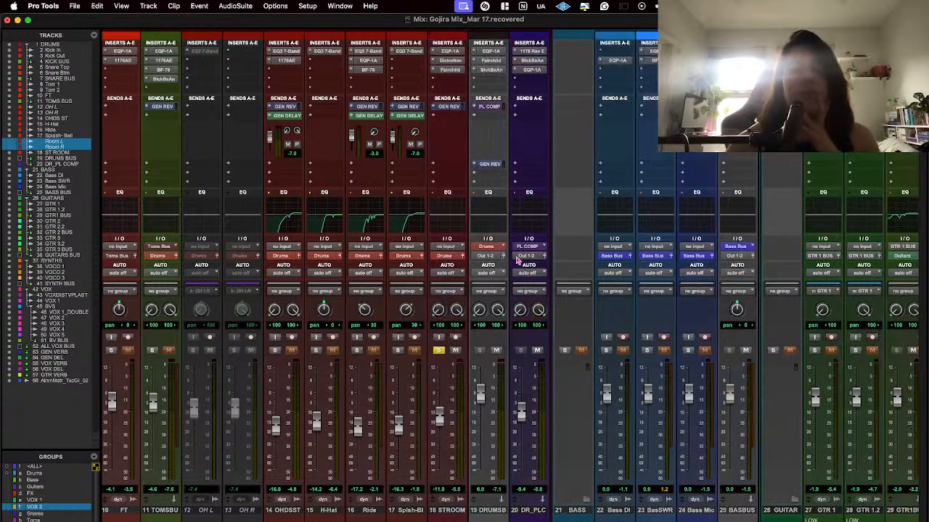
Review the RX De-ess, EQ3 7-Band, EQP-1A and 1176AE inserts on the VOXDISTVPLAST track, leaving no plug-in window open
scroll(448, 351, "right", 10)
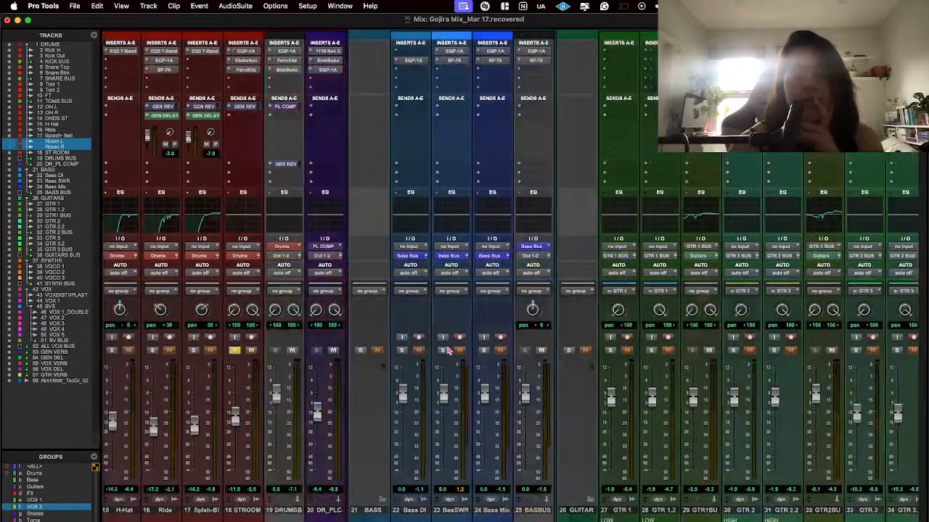
scroll(448, 351, "right", 6)
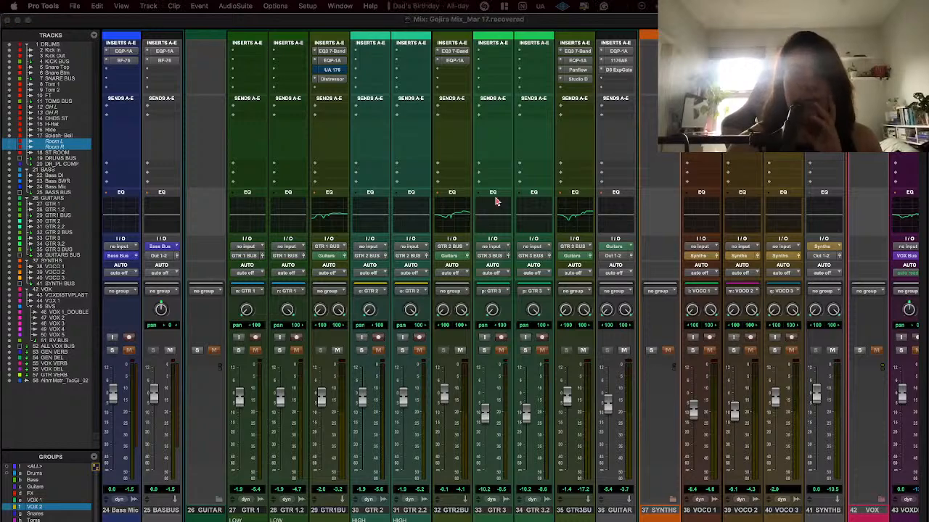
scroll(497, 201, "right", 4)
scroll(497, 202, "right", 10)
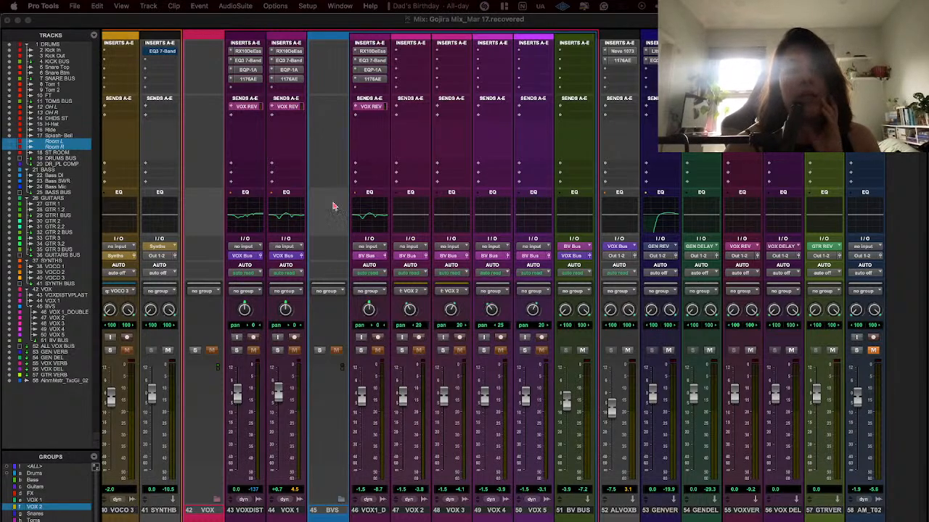
left_click(253, 52)
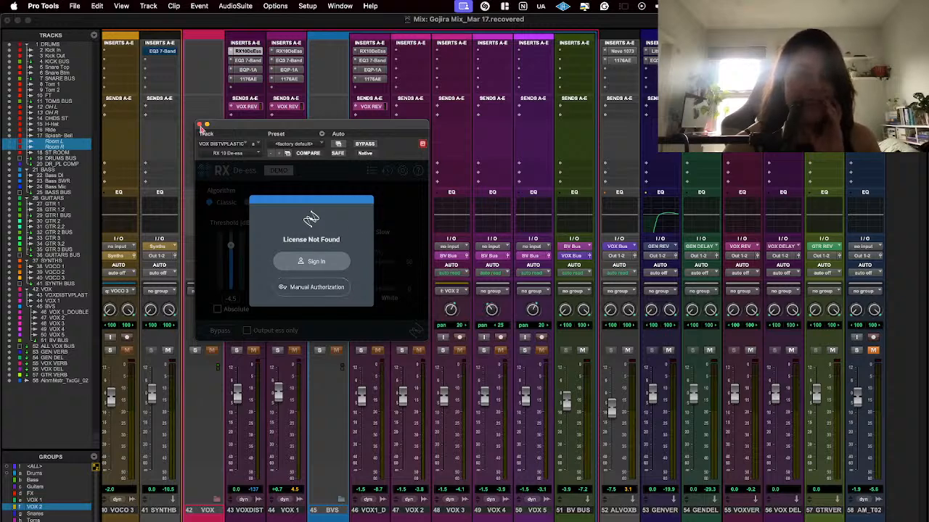
left_click(200, 125)
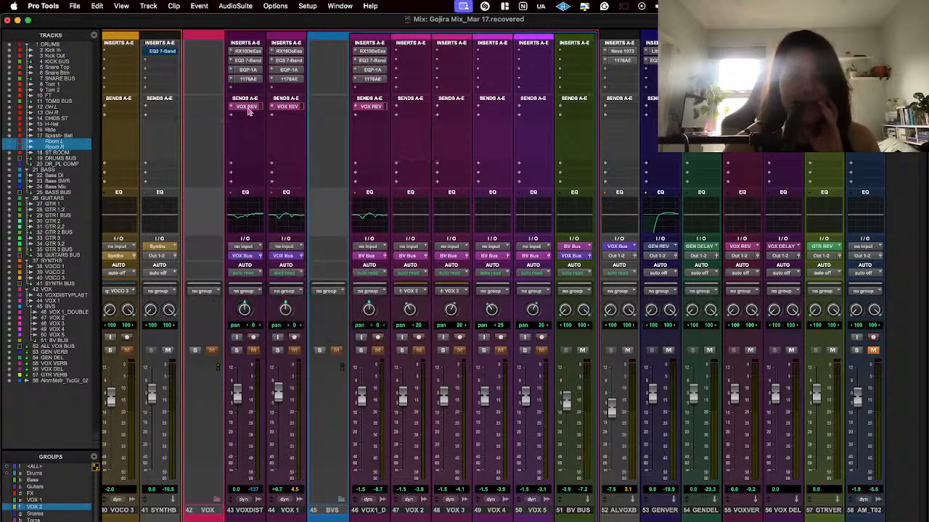
left_click(245, 61)
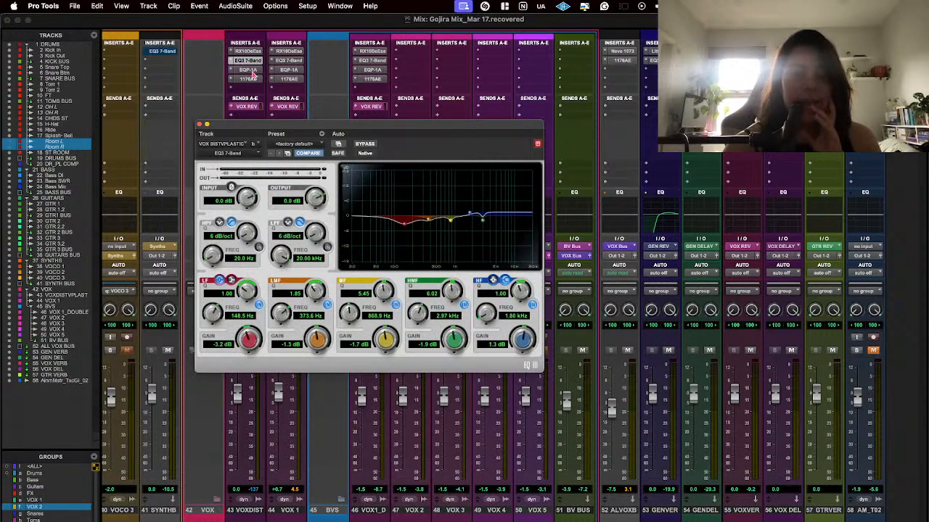
left_click(247, 70)
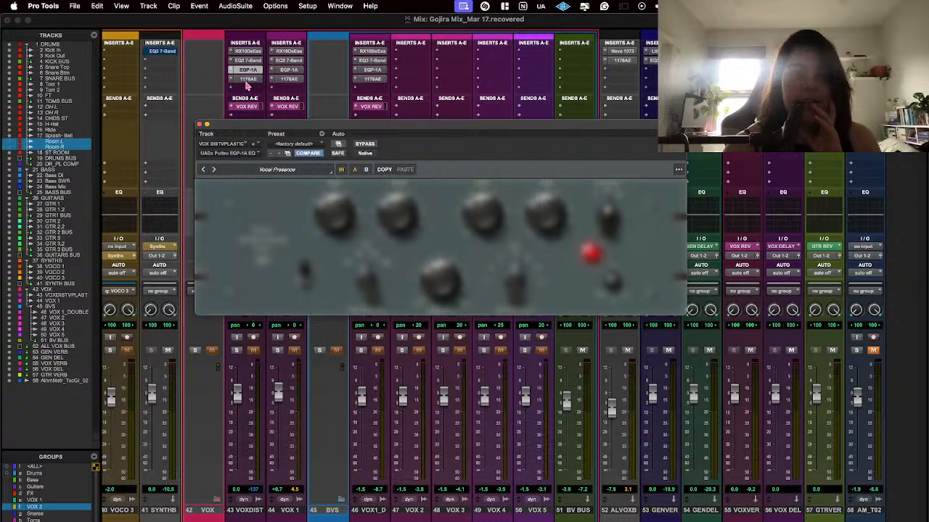
left_click(247, 79)
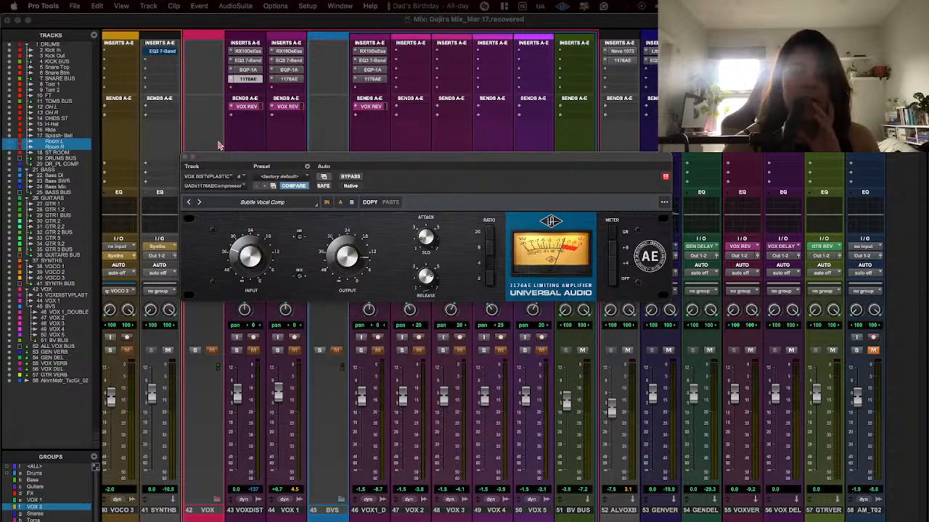
left_click(186, 157)
Review the Neve 1073 and 1176AE inserts on the ALL VOX BUS and close each plug-in window
scroll(267, 346, "right", 2)
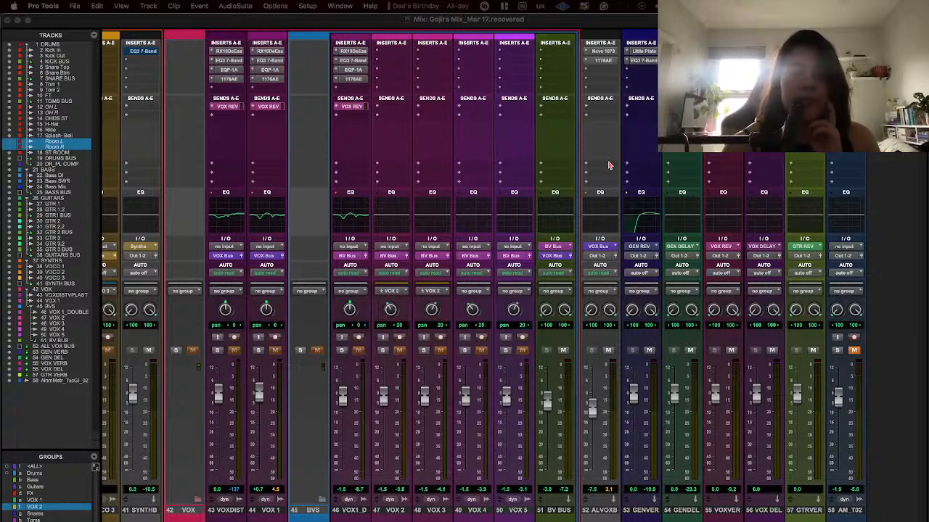
left_click(601, 52)
left_click_drag(335, 160, 501, 112)
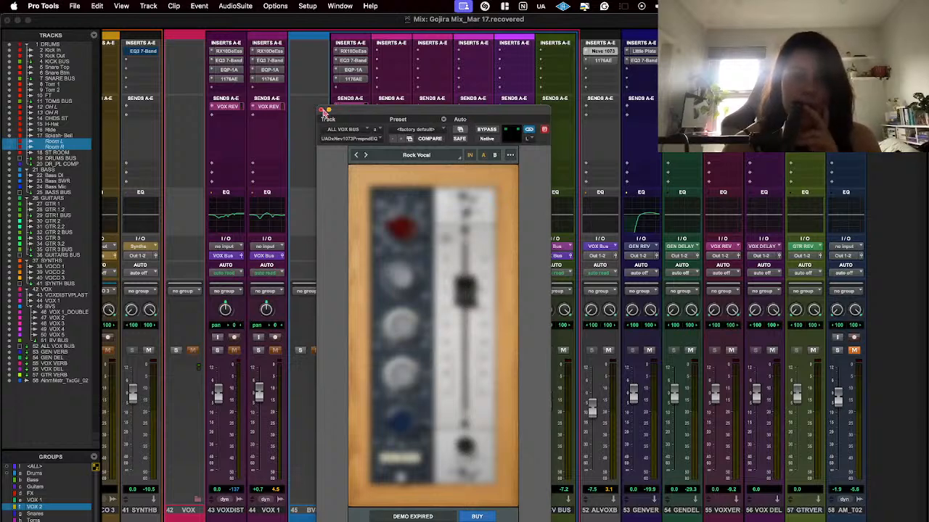
left_click(322, 110)
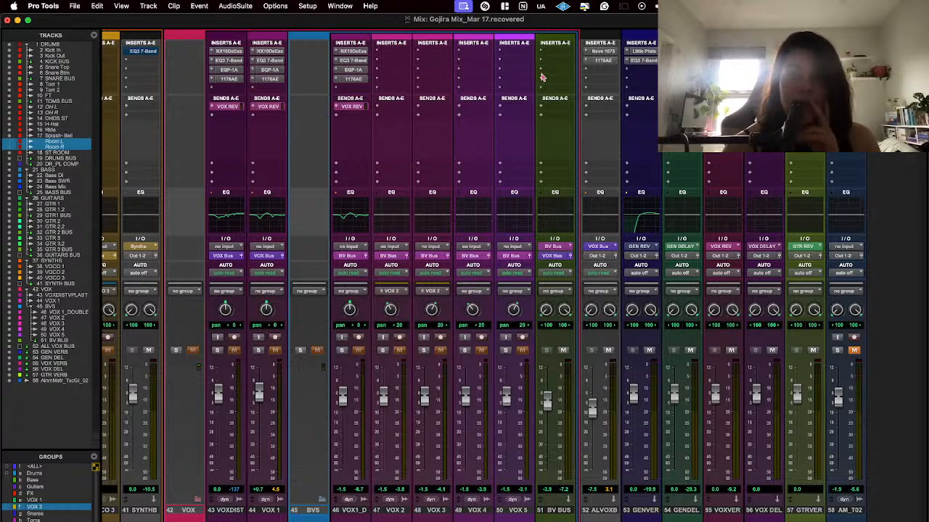
left_click(601, 62)
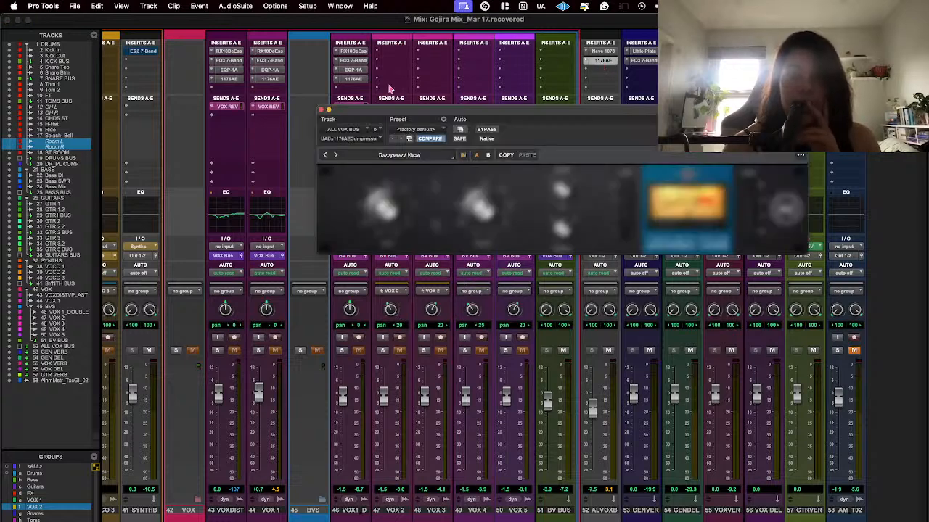
left_click(322, 111)
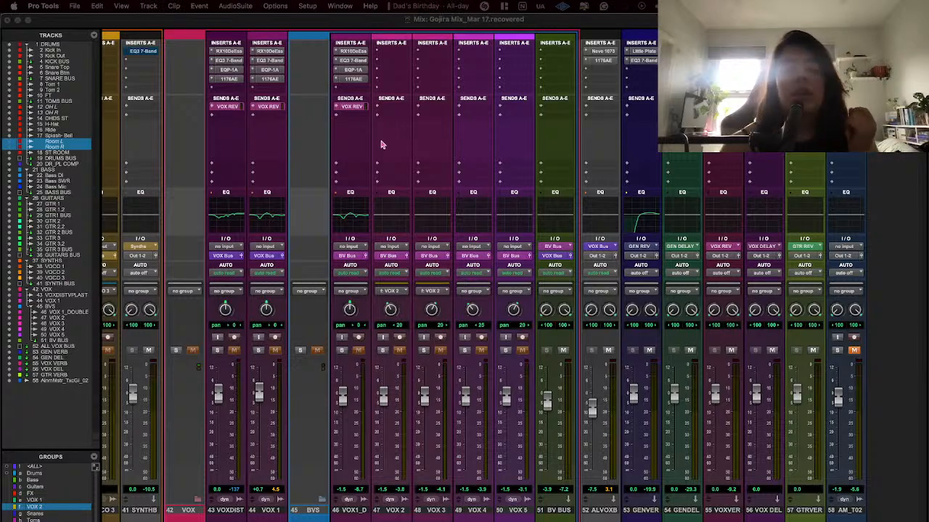
Look over the channel strips across the whole mixer, comparing the drum, bass, guitar, synth and vocal sections
scroll(385, 231, "left", 15)
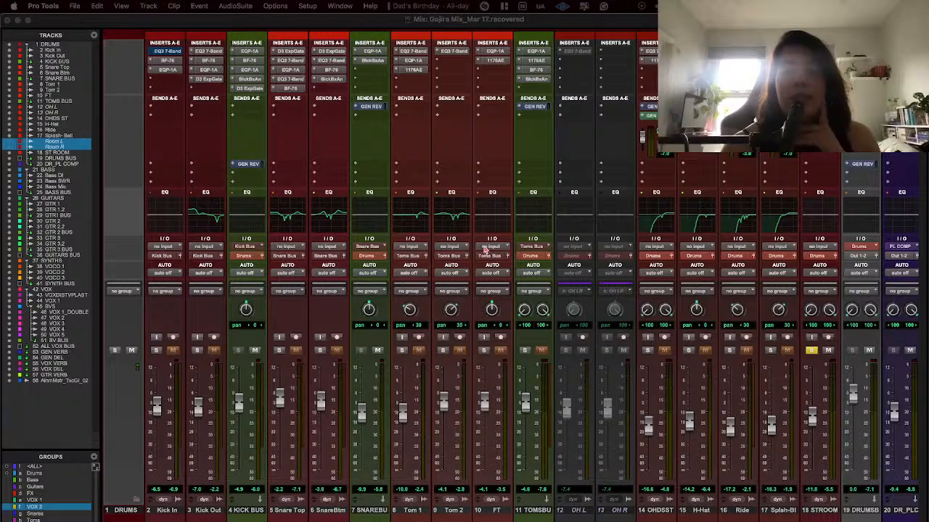
scroll(485, 250, "right", 20)
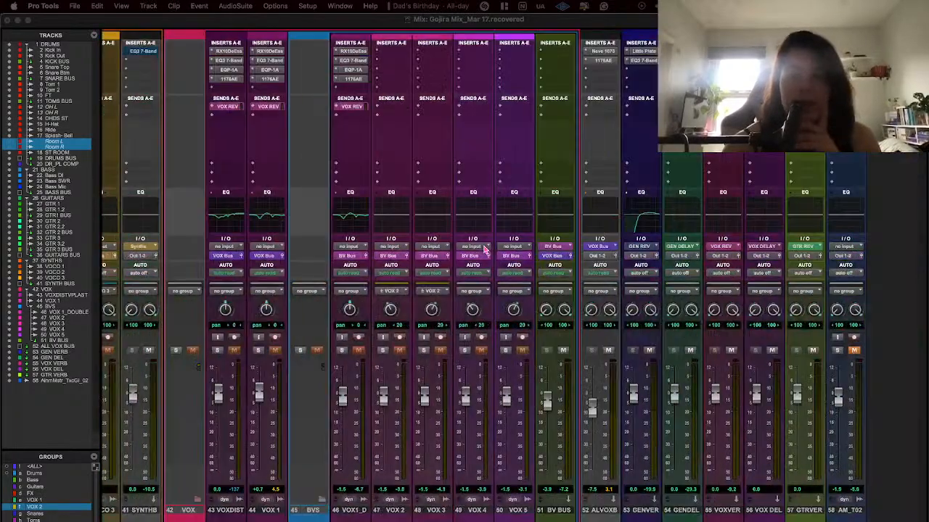
scroll(485, 249, "left", 4)
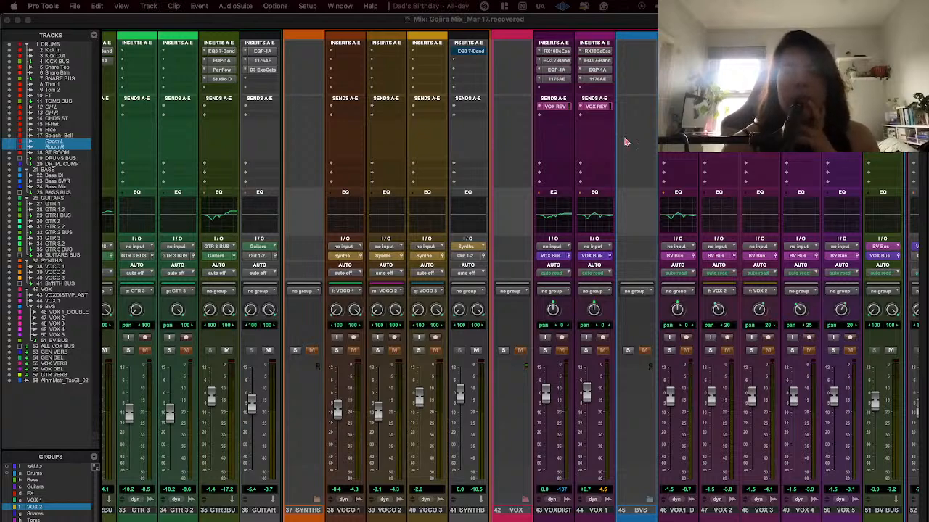
scroll(625, 142, "right", 5)
scroll(625, 141, "left", 10)
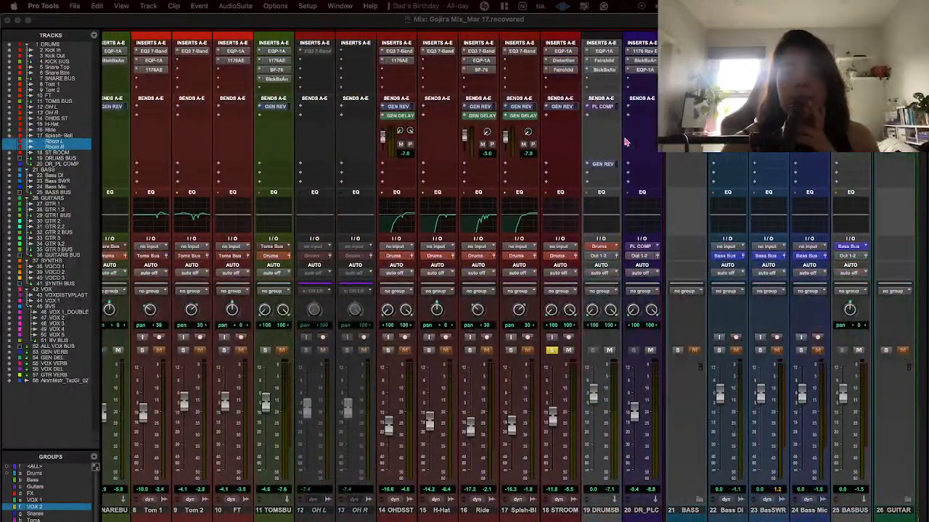
scroll(637, 190, "right", 1)
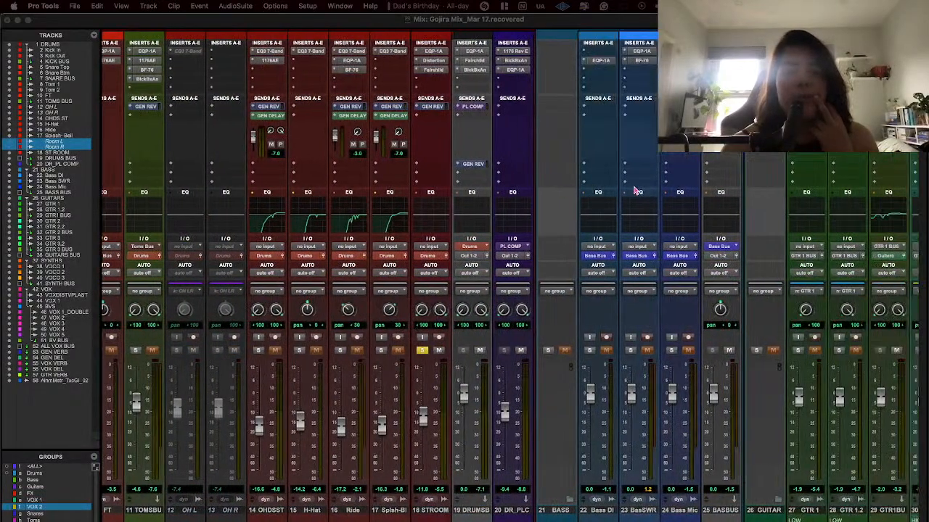
scroll(635, 190, "left", 2)
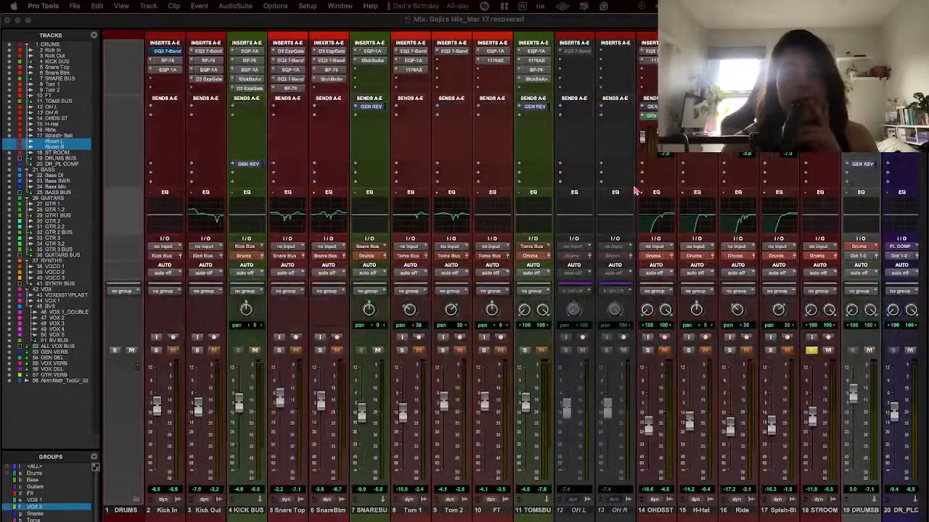
scroll(635, 190, "right", 7)
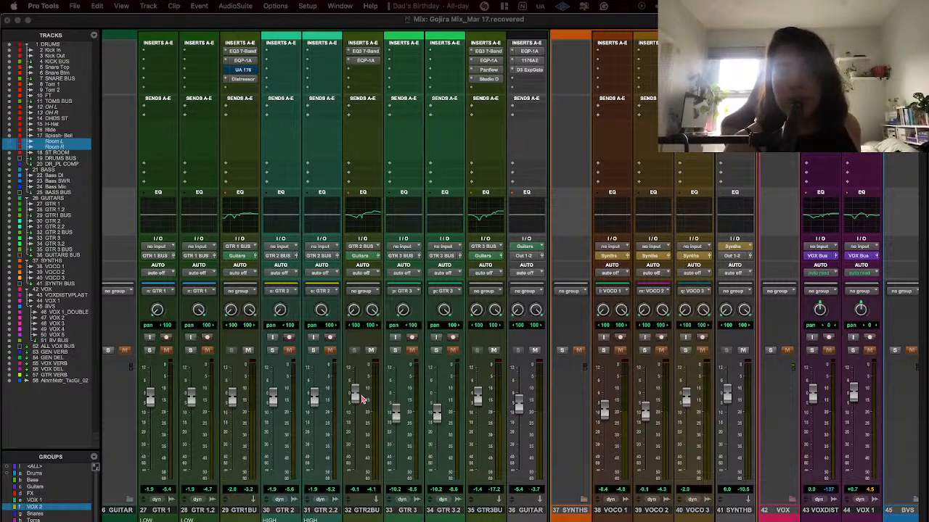
scroll(447, 348, "left", 15)
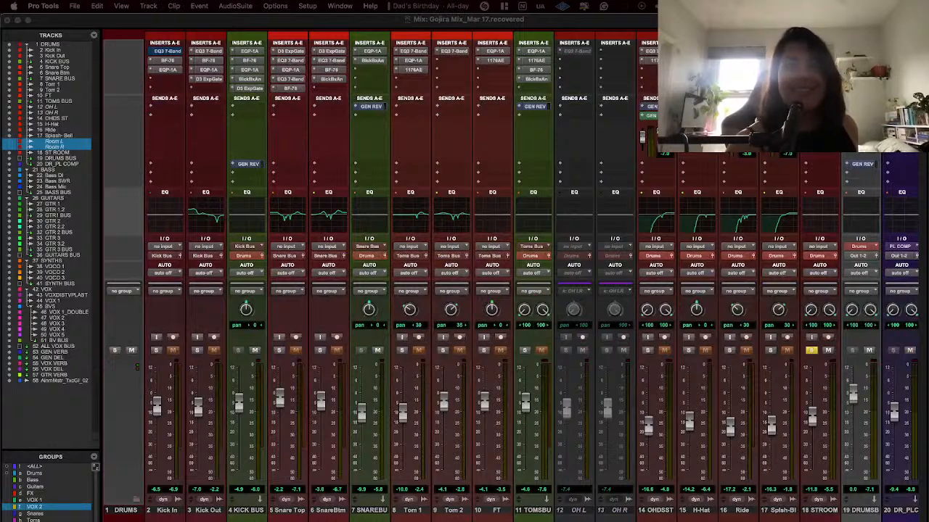
Unsolo the ST ROOM track and switch to the Edit window to show the drum tracks' waveforms
left_click(811, 351)
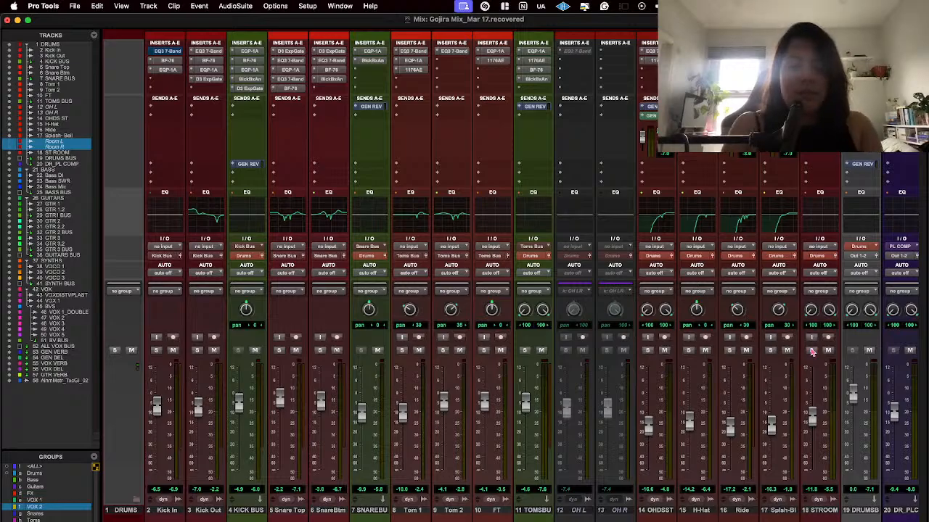
key("super+equal")
scroll(734, 363, "up", 15)
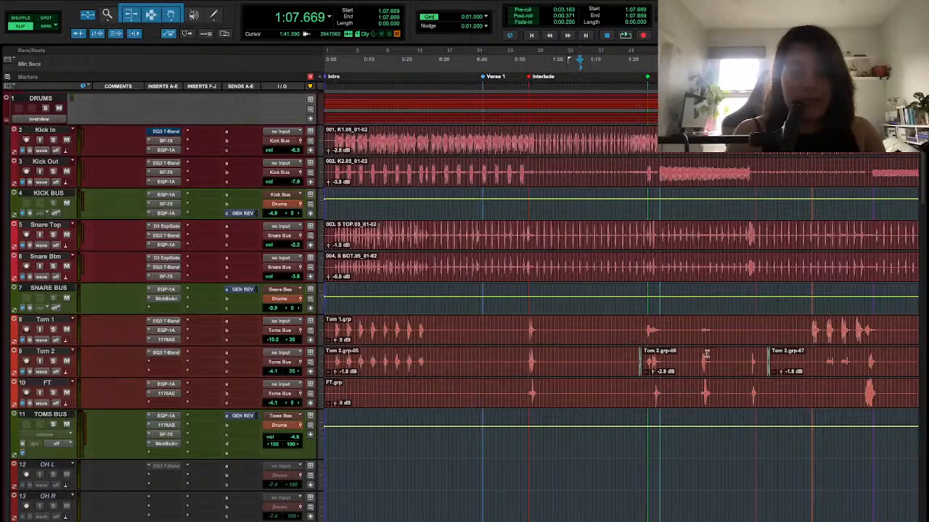
scroll(559, 333, "down", 8)
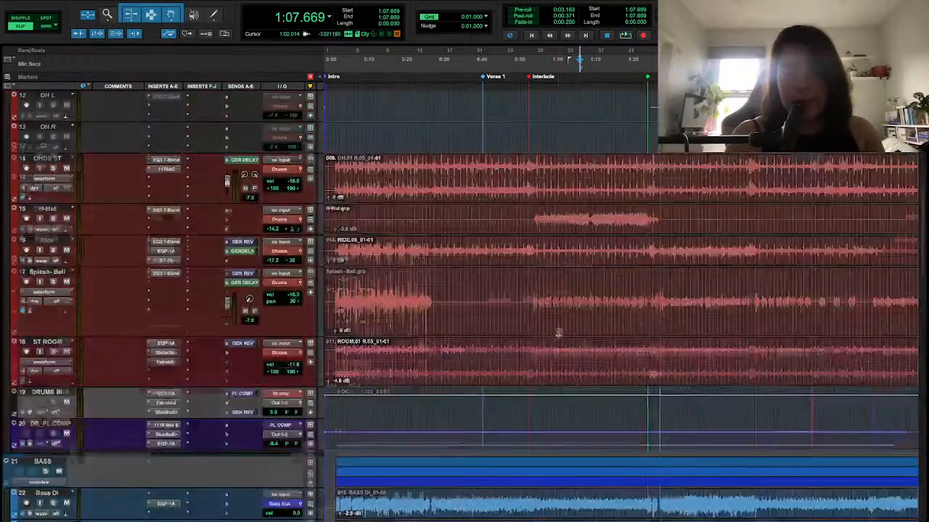
scroll(559, 334, "up", 8)
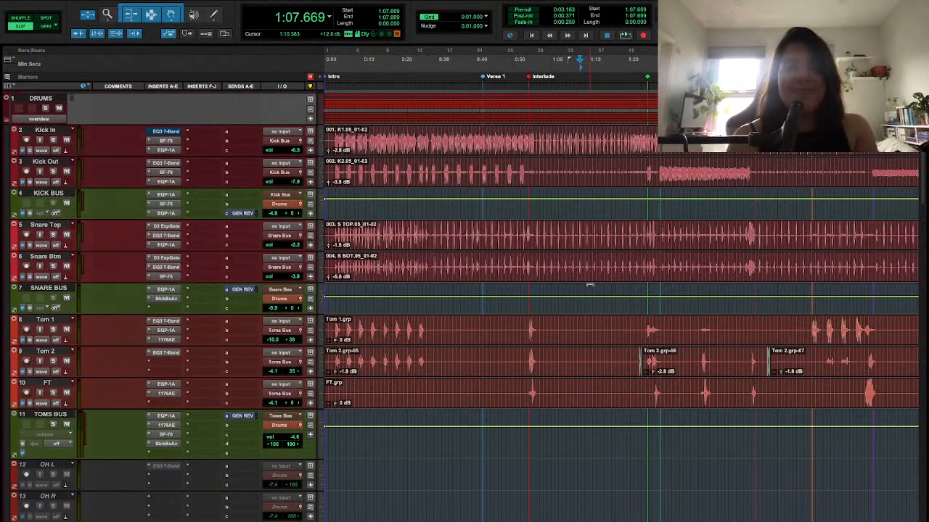
scroll(536, 319, "down", 5)
scroll(515, 330, "up", 5)
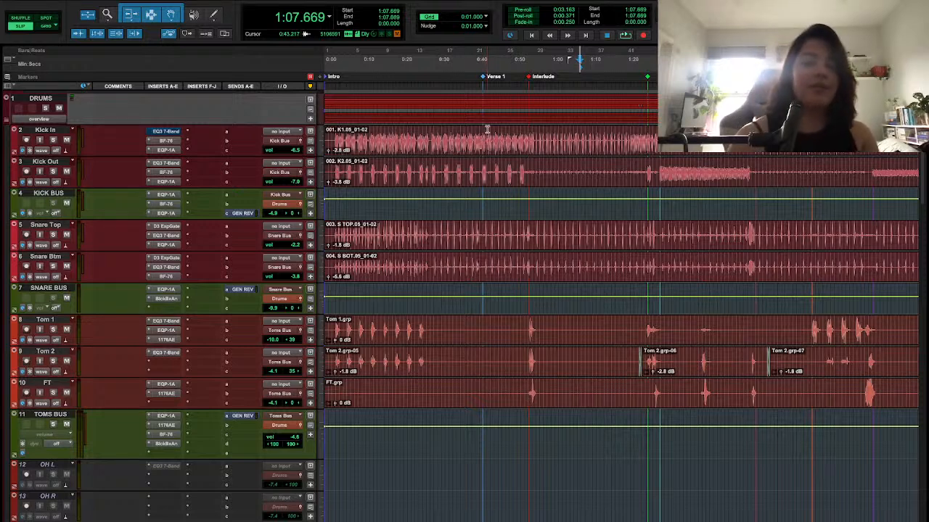
Place the playback cursor at the start of Verse 1, 0:41.982, on the Snare Top track
left_click(482, 229)
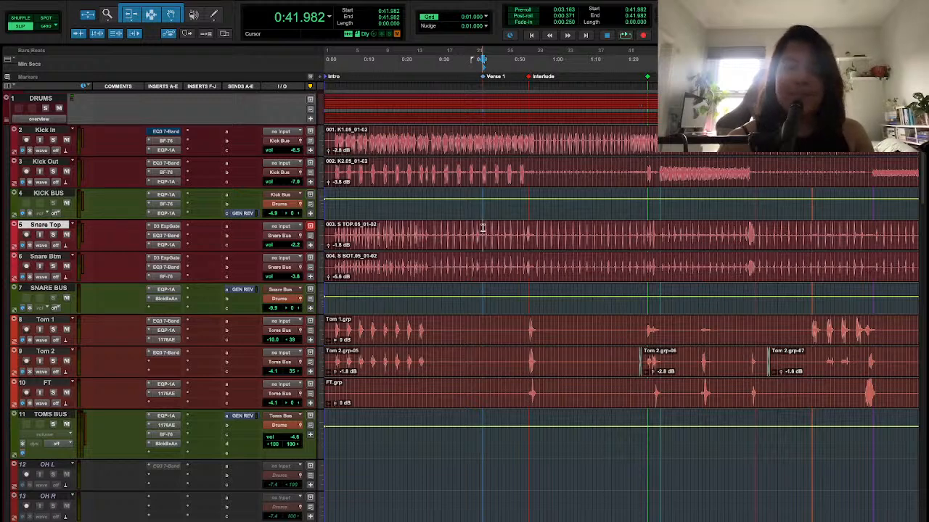
scroll(482, 228, "down", 5)
scroll(482, 227, "up", 5)
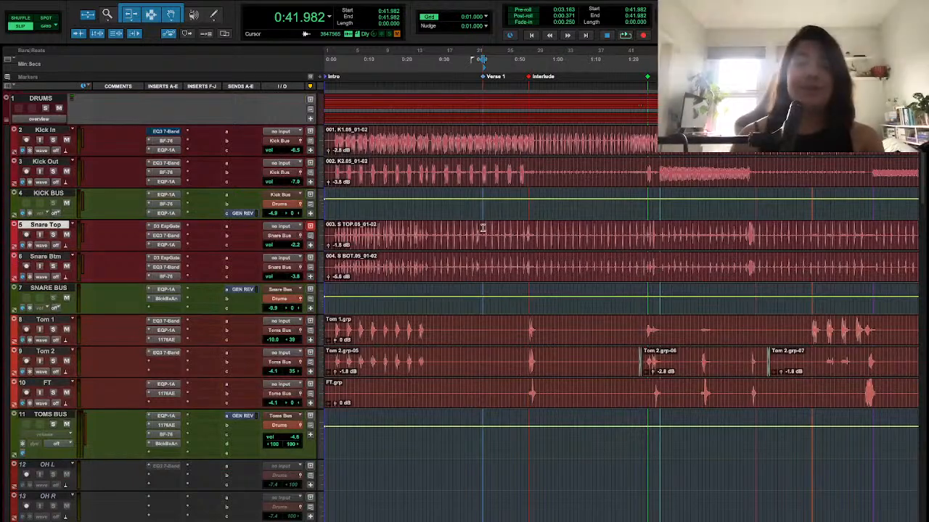
scroll(482, 227, "right", 1)
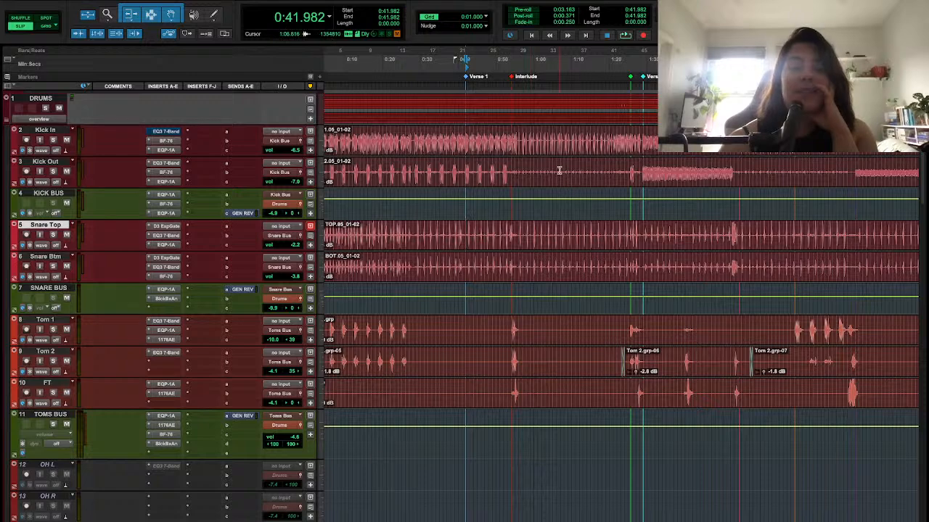
scroll(559, 170, "left", 3)
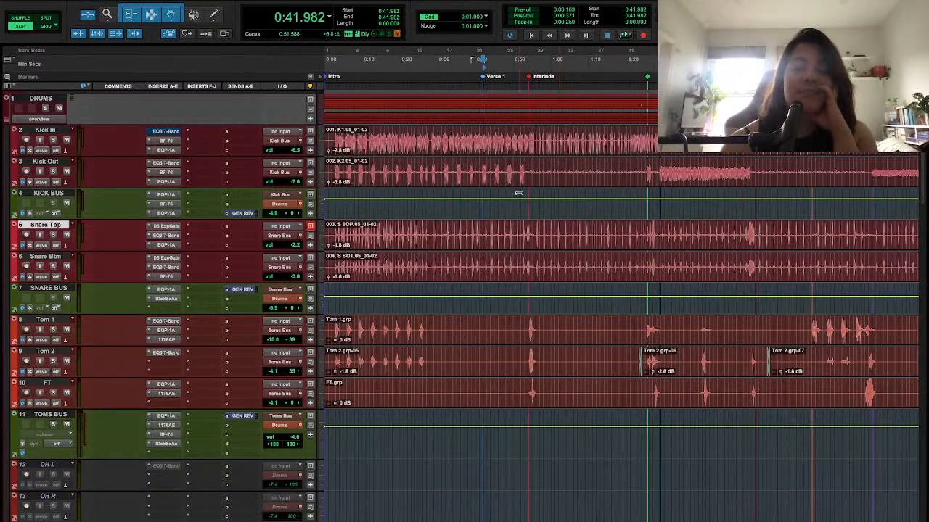